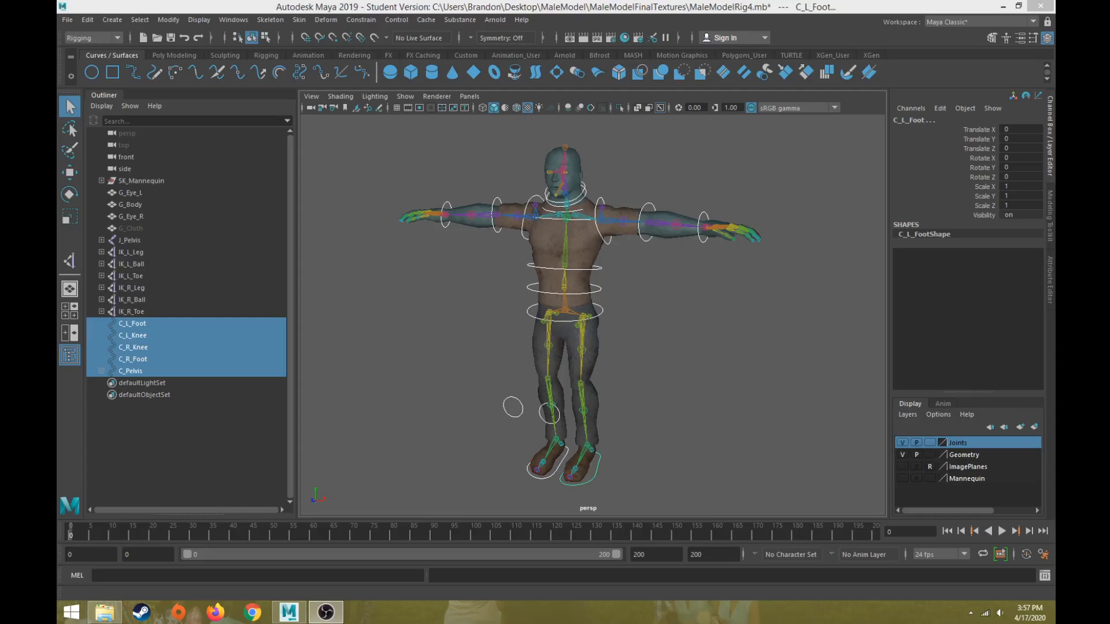
Step: Try rotating the jaw joint and the left eye joint to test how each one moves, and undo the test rotation
scroll(579, 282, "up", 10)
left_click_drag(579, 282, 624, 271, "alt")
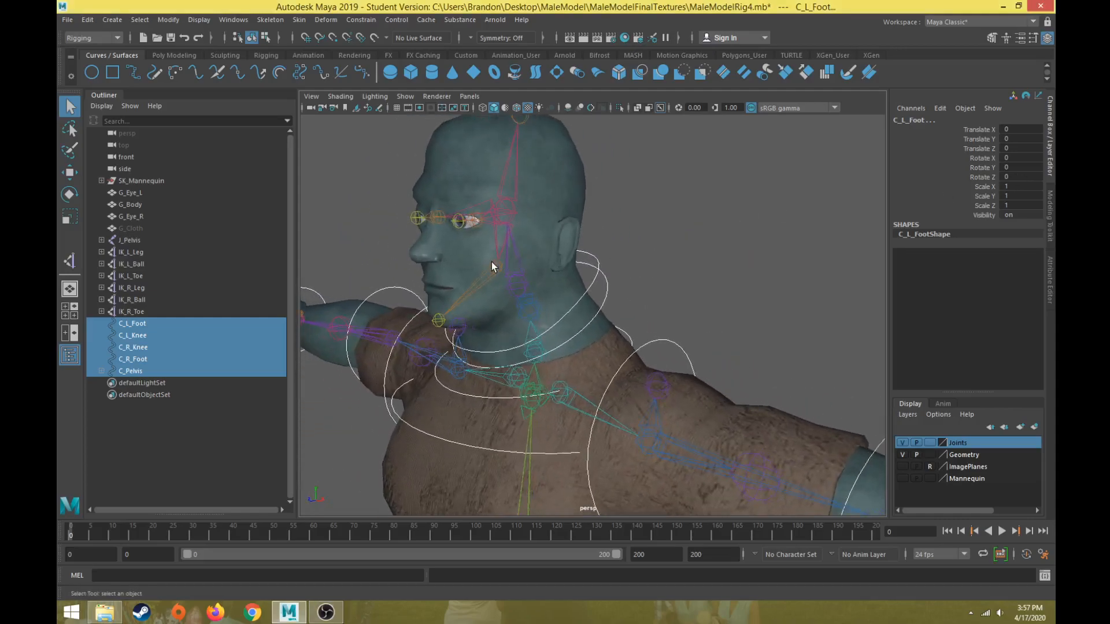
scroll(540, 304, "down", 10)
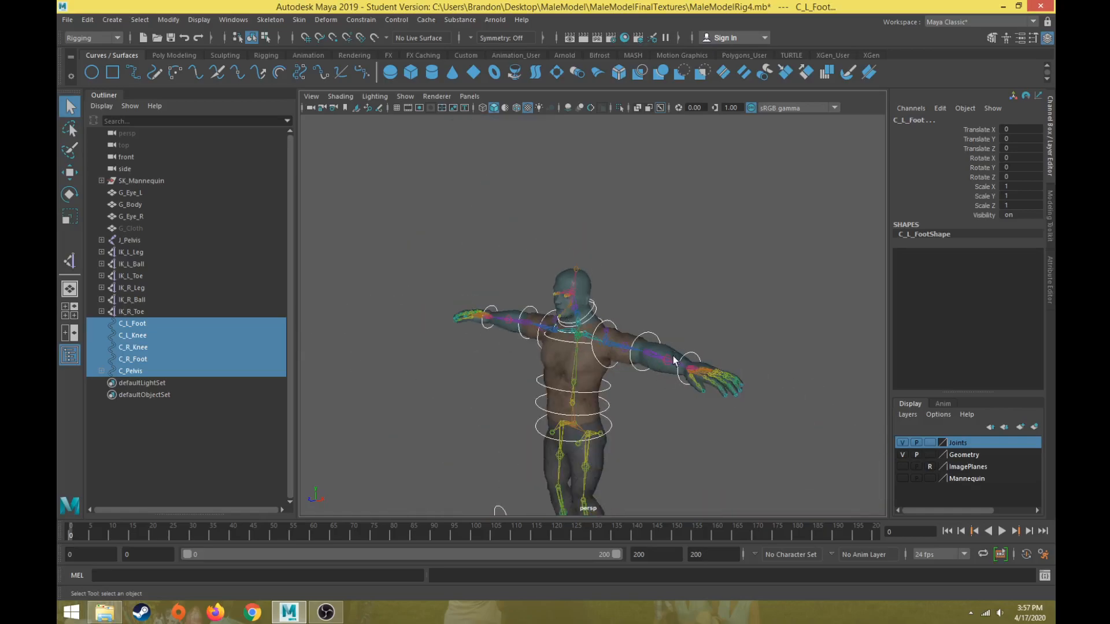
scroll(598, 325, "up", 8)
left_click_drag(602, 316, 643, 379, "alt")
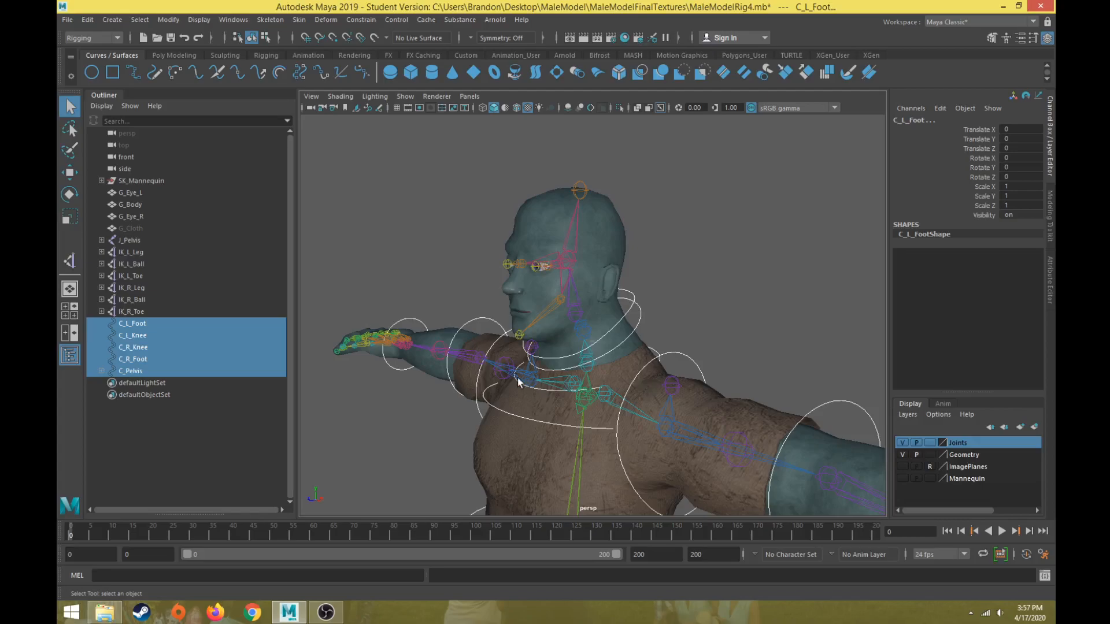
left_click(555, 302)
key("e")
left_click_drag(552, 305, 527, 306)
left_click(478, 240)
left_click(546, 268)
mouse_move(546, 268)
left_mouse_down()
mouse_move(569, 272)
mouse_move(526, 269)
left_mouse_up()
key("ctrl+z")
left_click_drag(471, 297, 453, 310, "alt")
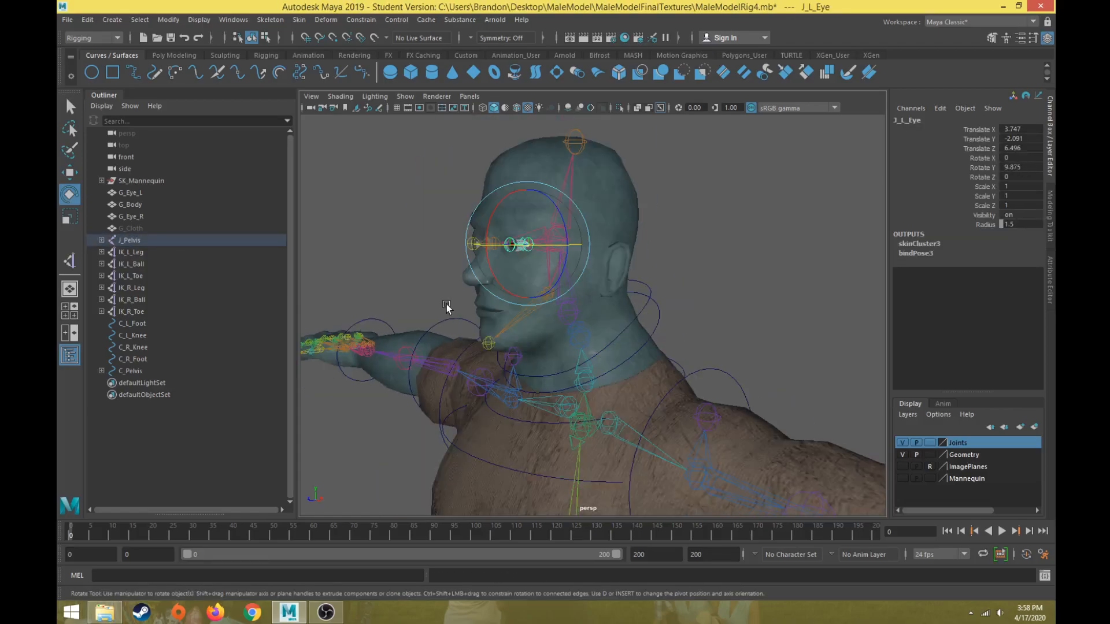
left_click(443, 304)
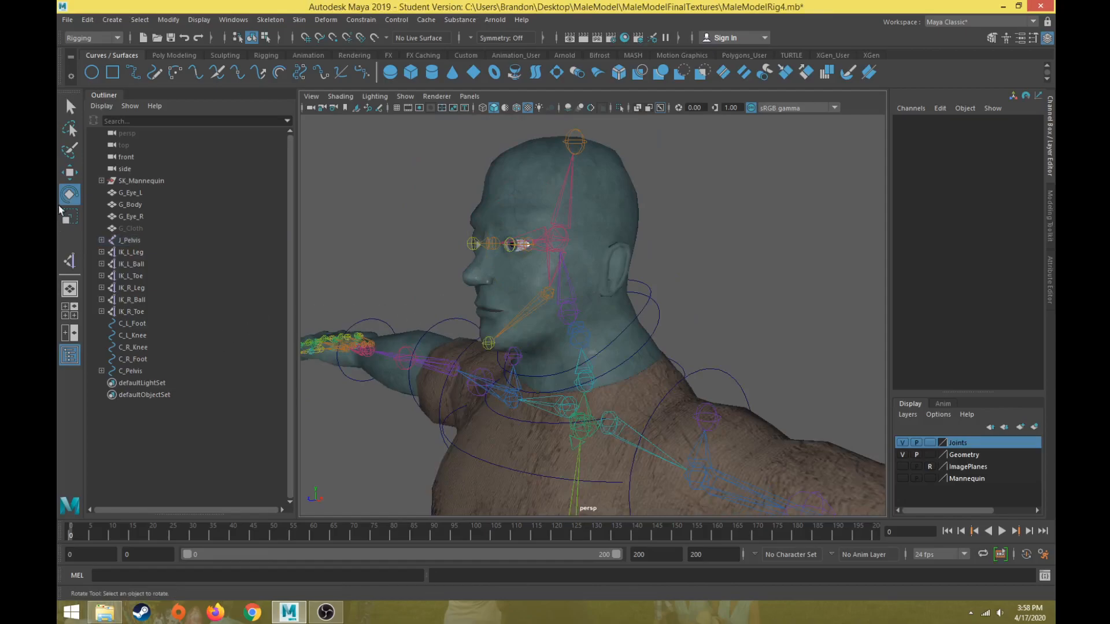
Step: Create a NURBS circle, raise it in front of the head to about Y 162.8, Z 29.8, and scale it uniformly to about 14.04
left_click_drag(471, 339, 503, 318, "alt")
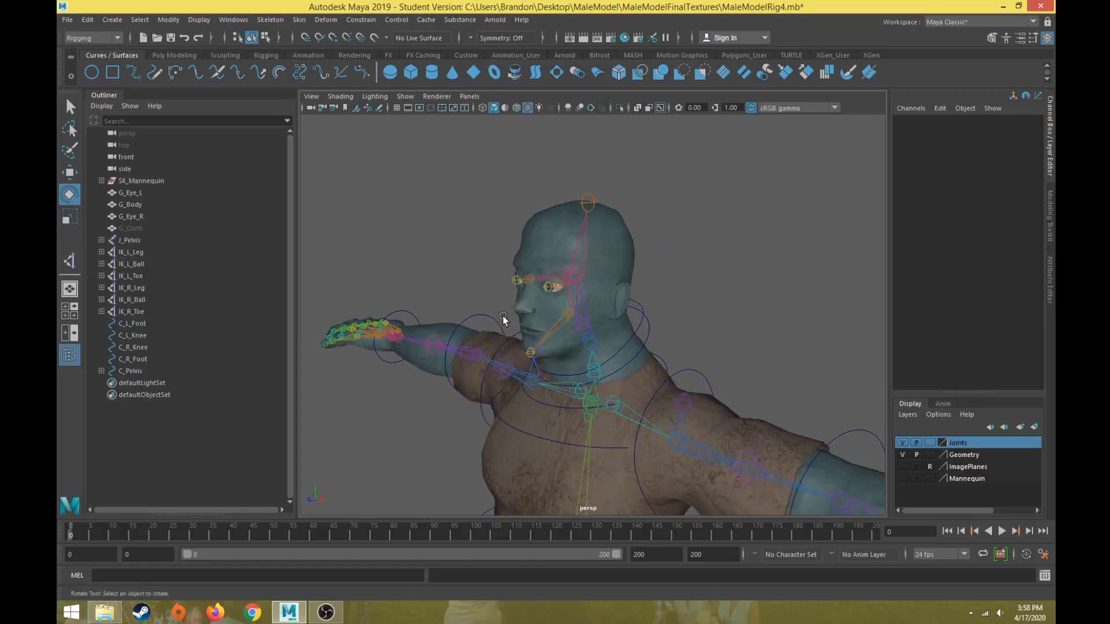
left_click(90, 72)
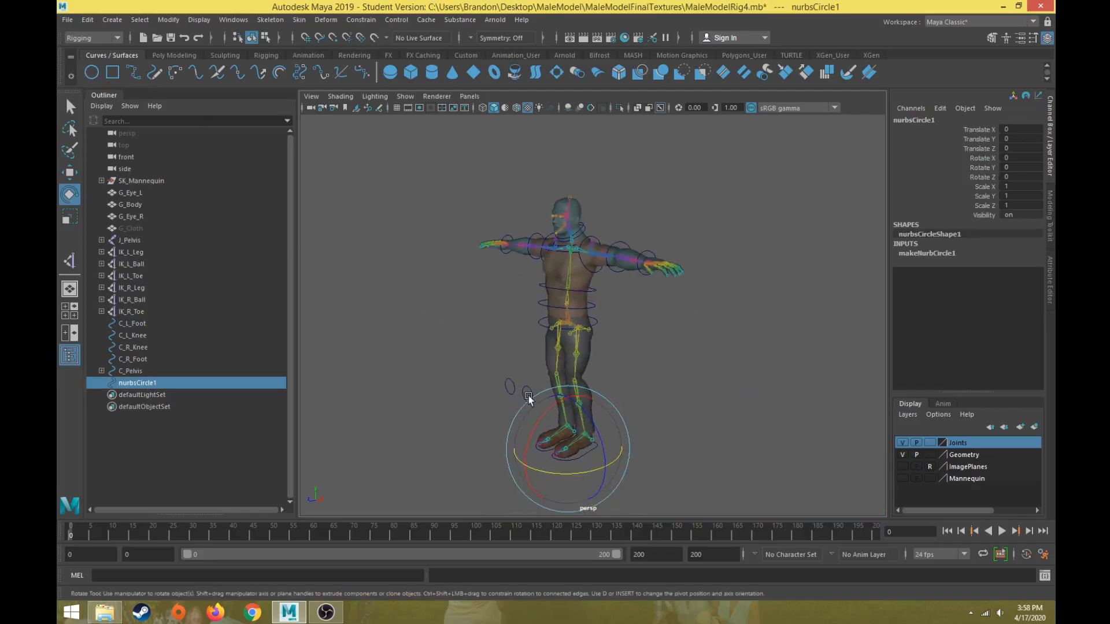
key("w")
left_click_drag(499, 421, 500, 194)
key("r")
left_click_drag(530, 237, 576, 390)
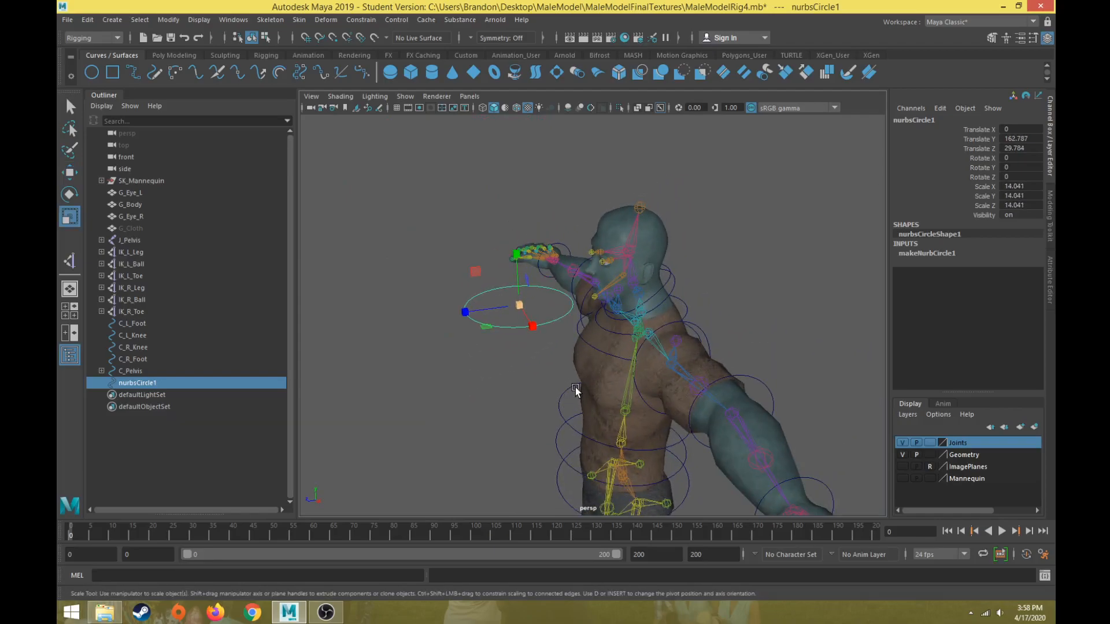
Step: Move the circle onto the jaw joint at about Y 167.6, Z 0.4 with the Geometry layer hidden, and show the layer again
left_click_drag(576, 390, 508, 339, "alt")
key("w")
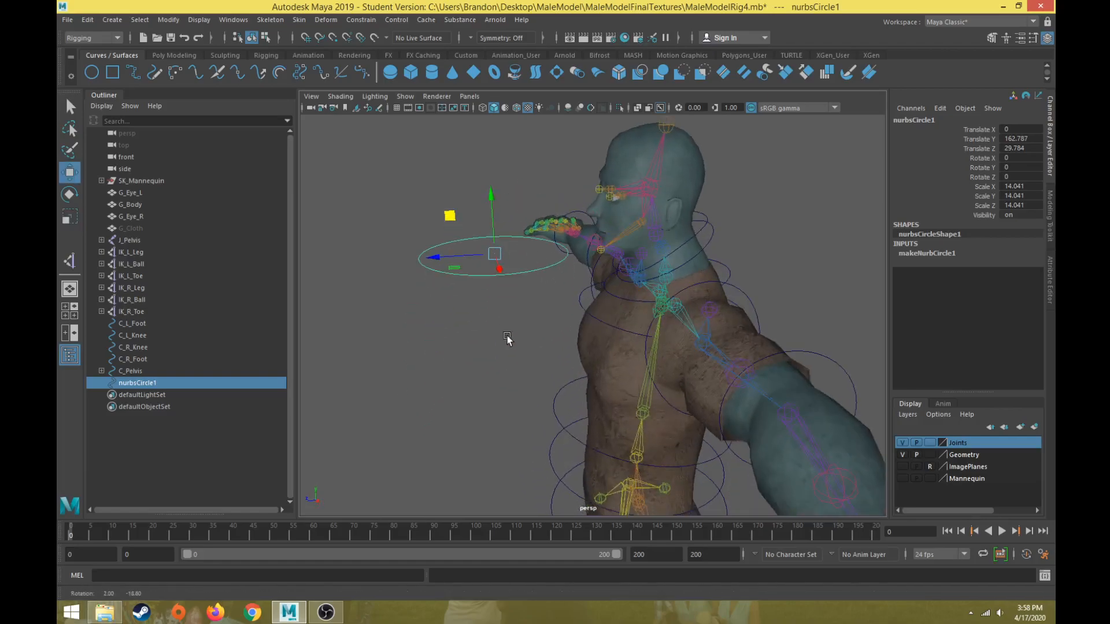
left_click(904, 455)
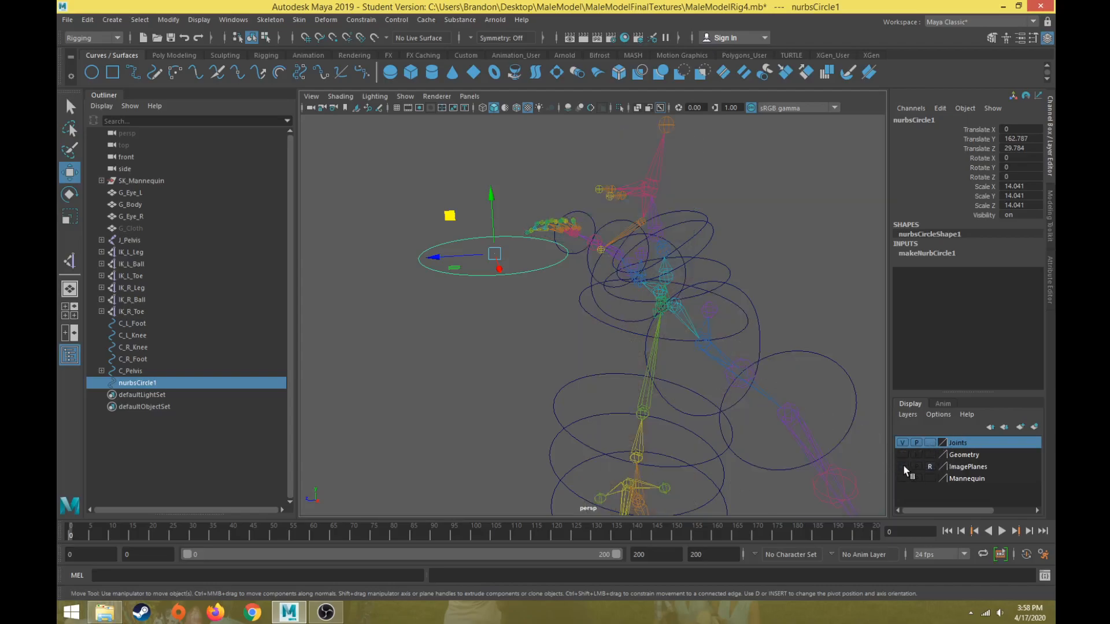
left_click(903, 455)
left_click(903, 455)
left_click(903, 455)
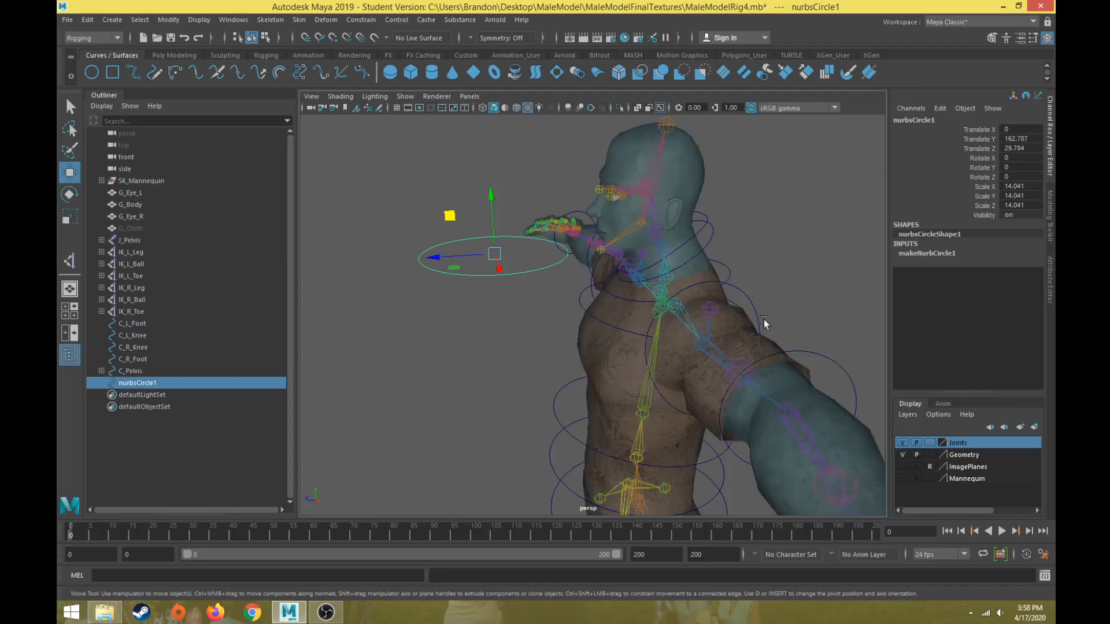
scroll(627, 312, "up", 3)
scroll(596, 362, "down", 5)
left_click_drag(595, 362, 494, 307, "alt")
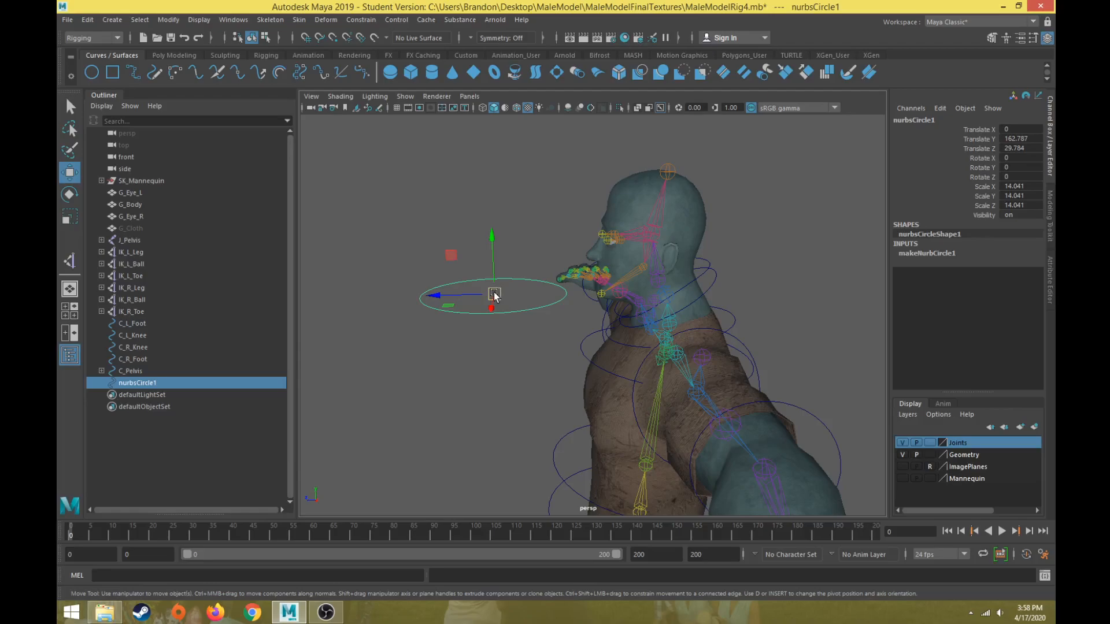
left_click(902, 455)
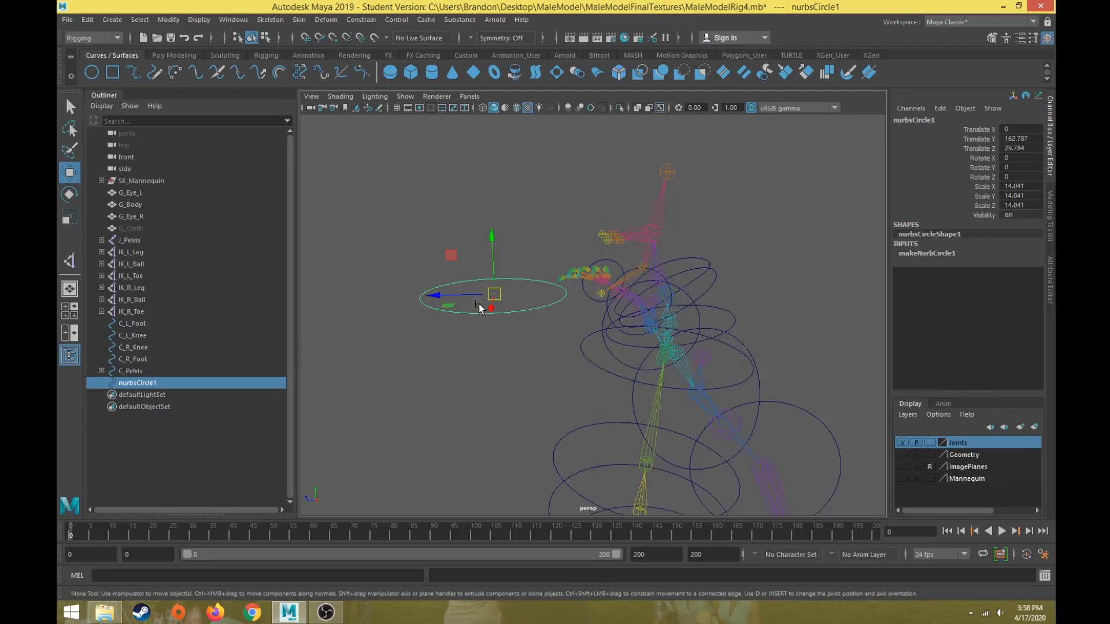
left_click_drag(496, 298, 643, 271)
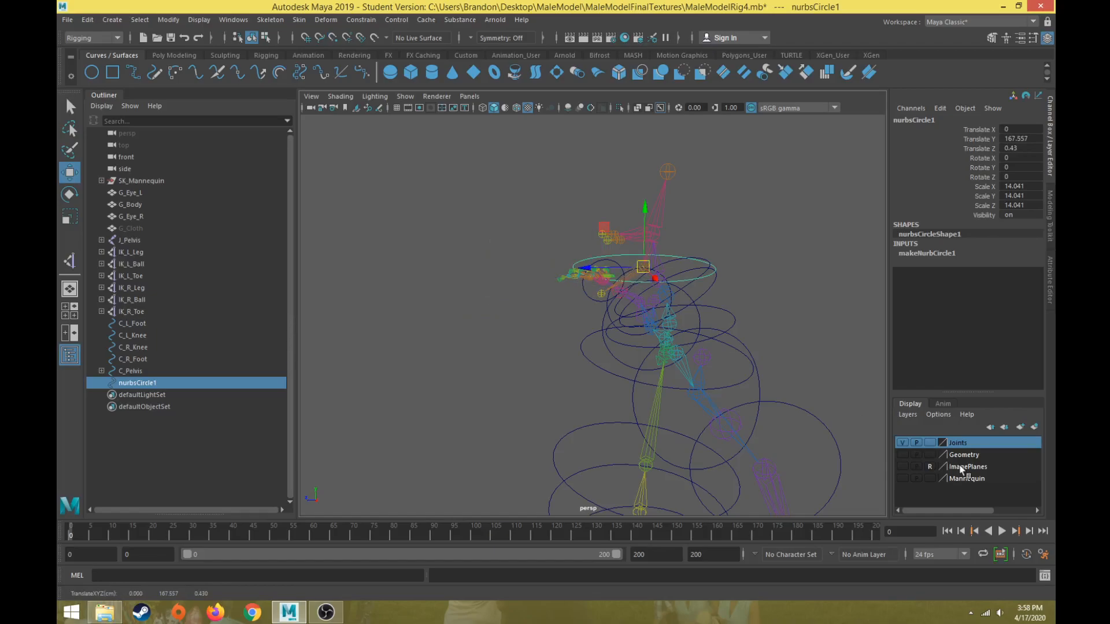
left_click(901, 455)
Step: Tilt the circle about 32 degrees around X, using the side view to align it with the jaw bone
key("f")
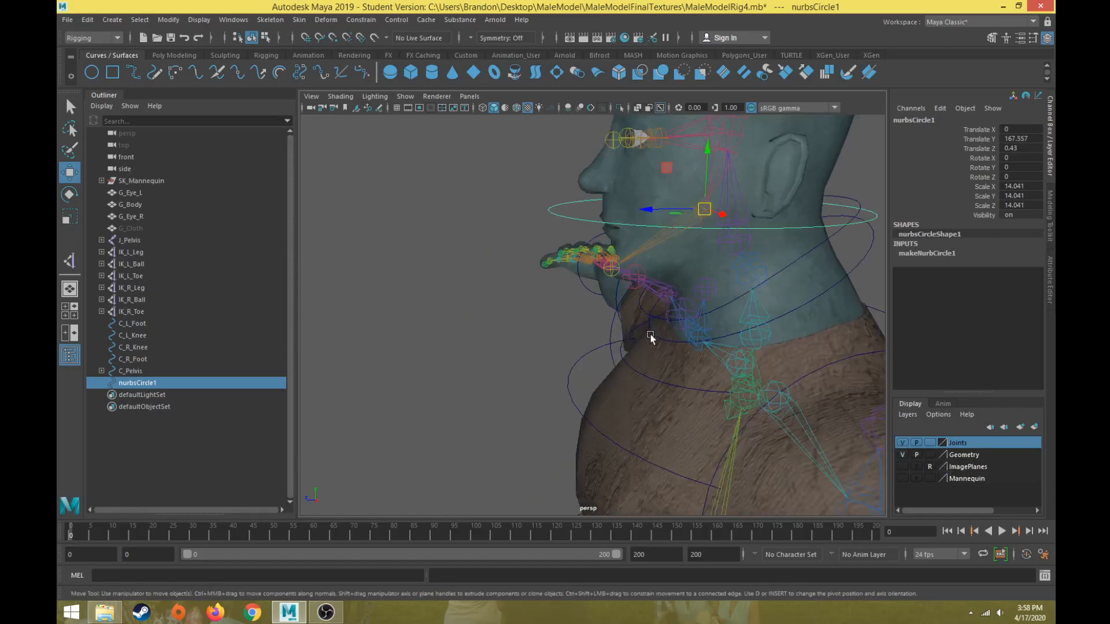
key("e")
left_click_drag(579, 368, 563, 283, "alt")
key("space")
key("space")
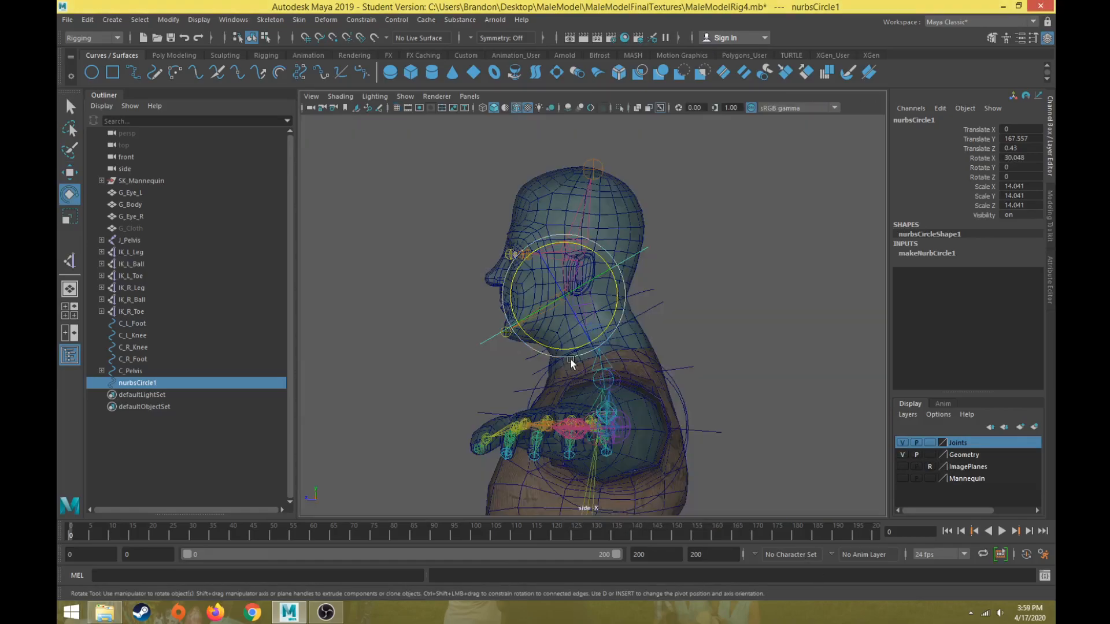
scroll(520, 347, "up", 3)
scroll(541, 240, "up", 1)
scroll(500, 281, "up", 2)
left_click_drag(555, 204, 555, 199)
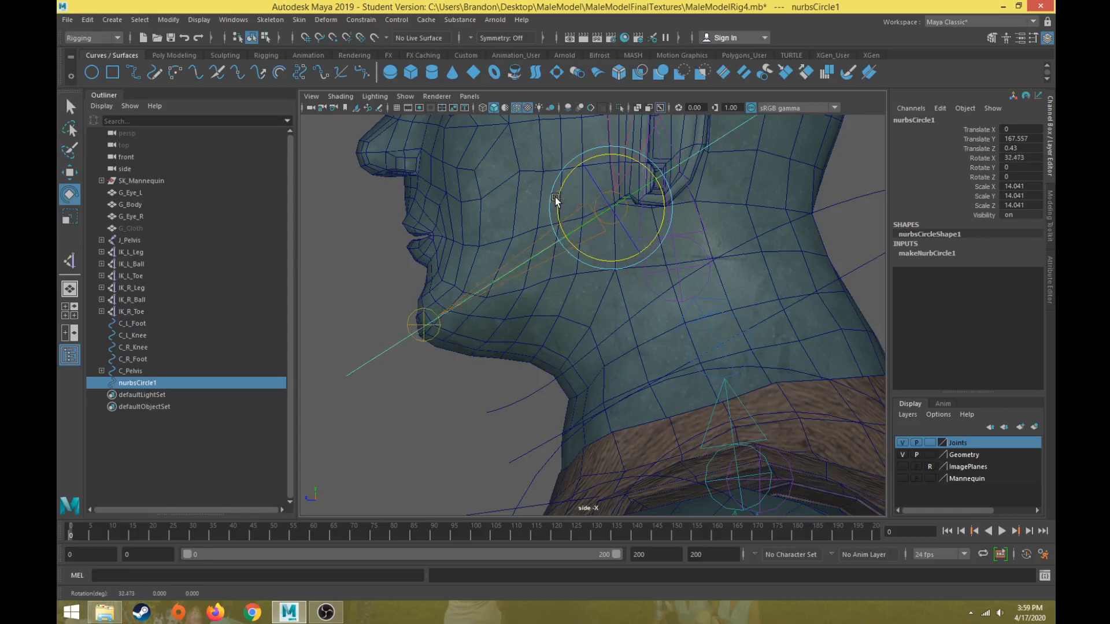
left_click_drag(665, 194, 986, 113)
scroll(600, 346, "down", 5)
key("space")
key("space")
scroll(510, 359, "down", 4)
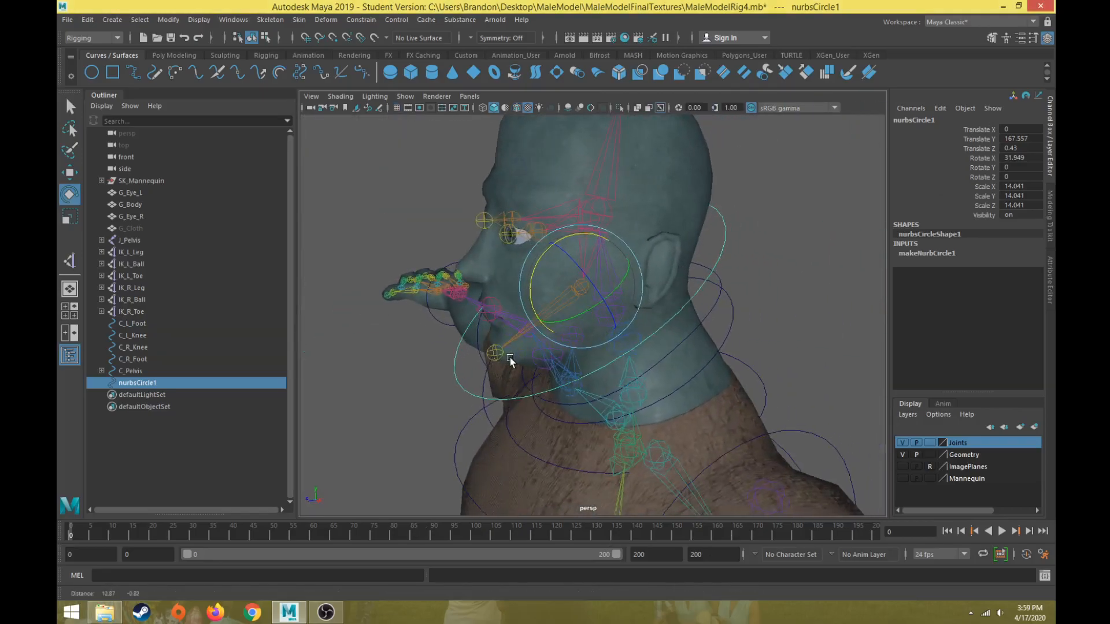
Step: Set the Geometry layer to reference mode and hide the Joints layer
left_click(930, 456)
left_click(930, 455)
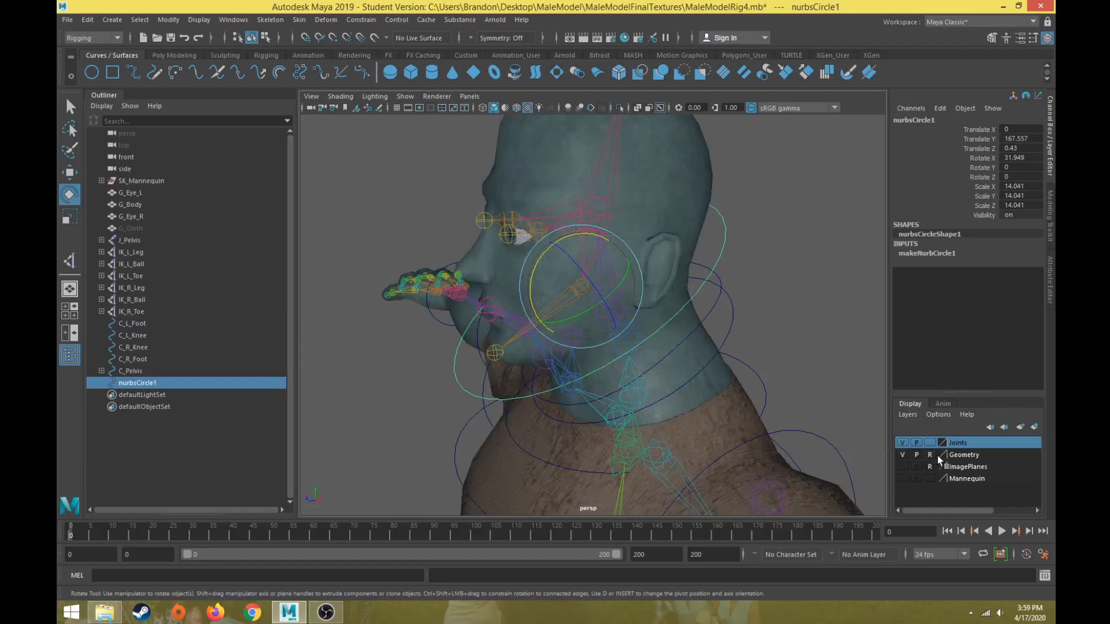
left_click(695, 176)
left_click_drag(736, 285, 758, 257, "alt")
left_click(755, 262)
left_click(902, 442)
Step: Switch the circle to control vertex editing and move its three rearmost vertices forward to the jaw, using wireframe display to select them
left_click_drag(682, 271, 718, 265, "alt")
right_click_drag(738, 246, 680, 242)
scroll(635, 289, "down", 5)
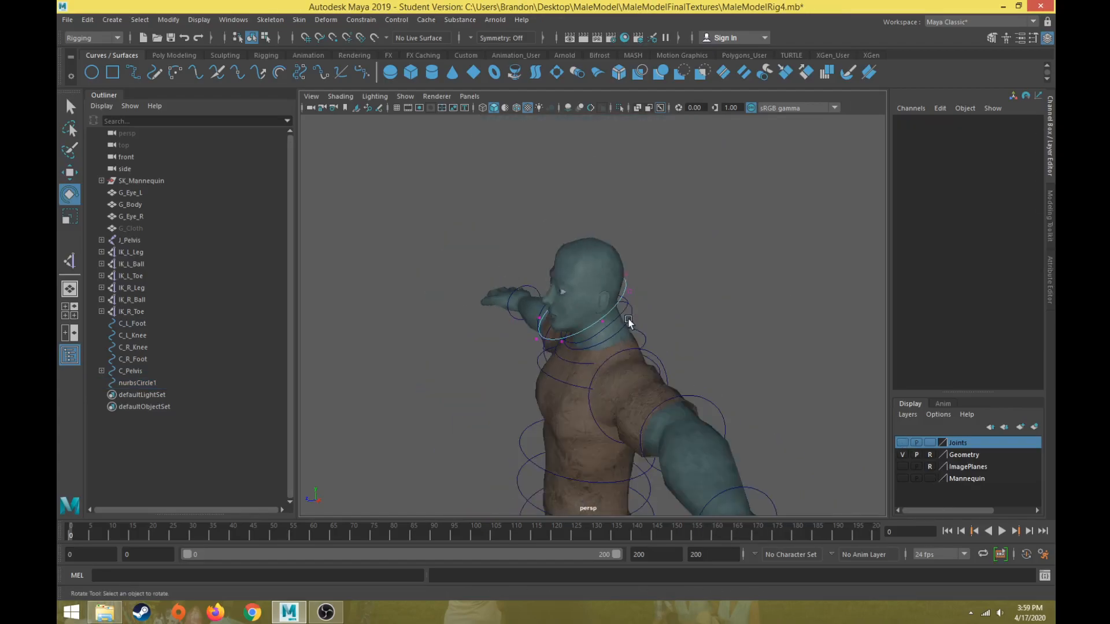
key("4")
left_click_drag(651, 329, 630, 306, "alt")
left_click_drag(635, 229, 638, 260, "alt")
left_click_drag(653, 204, 743, 262)
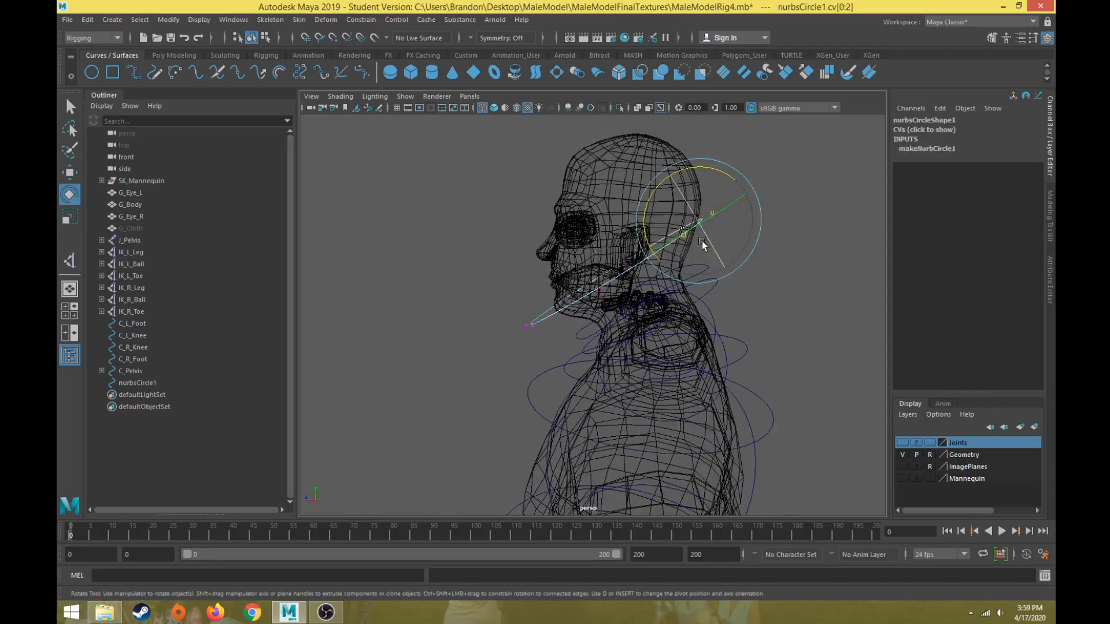
key("w")
mouse_move(639, 199)
left_mouse_down("alt")
mouse_move(530, 263)
mouse_move(597, 327)
left_mouse_up("alt")
key("5")
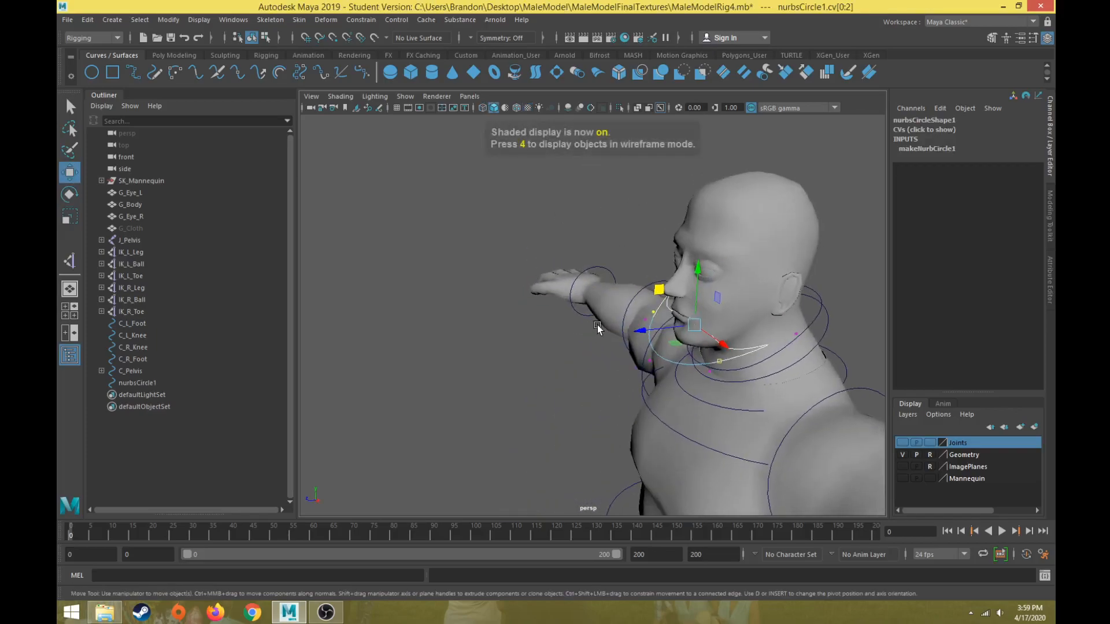
Step: Fine-tune the height and depth of the three moved control vertices, shifting them slightly forward and down below the mouth
key("f")
scroll(523, 341, "down", 3)
mouse_move(522, 341)
left_mouse_down("alt")
mouse_move(555, 351)
mouse_move(519, 326)
left_mouse_up("alt")
scroll(546, 345, "down", 3)
left_click_drag(552, 280, 538, 288)
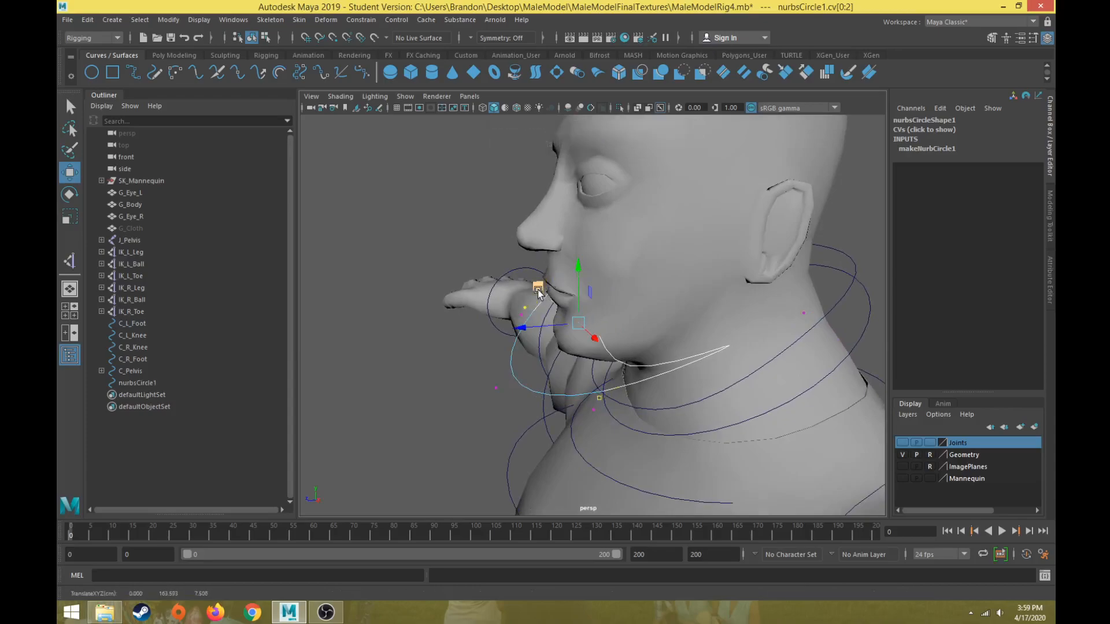
Step: Scale the curve's two rear side control vertices closer together and move them up and forward so its ends rise toward the ears
left_click_drag(555, 345, 620, 308, "alt")
left_click_drag(595, 322, 603, 368, "alt")
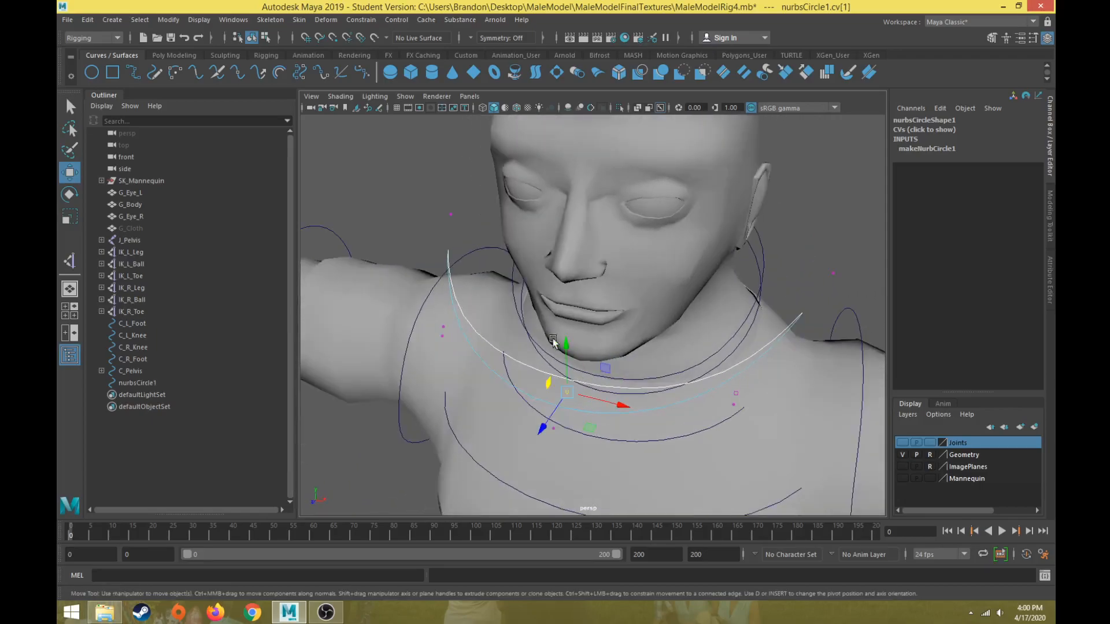
left_click(450, 214)
left_click(832, 273, "shift")
left_click_drag(735, 292, 682, 231, "alt")
key("r")
left_click_drag(753, 247, 604, 248)
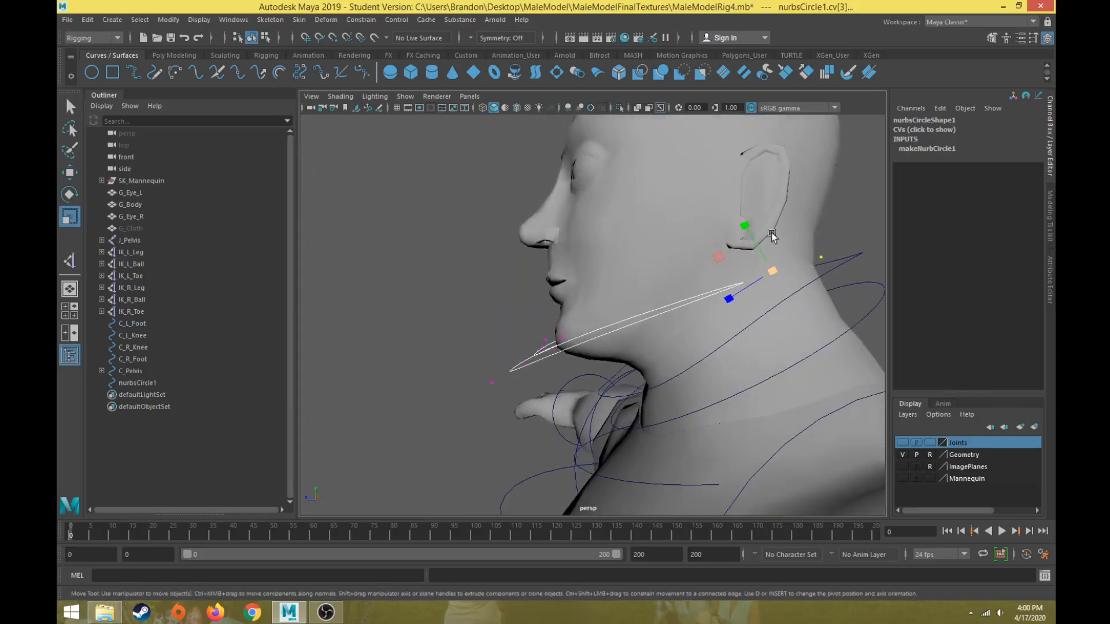
key("w")
left_click_drag(732, 232, 714, 191)
Step: Widen the rear pair of control vertices along X by a factor of about 1.32
left_click_drag(610, 331, 721, 366, "alt")
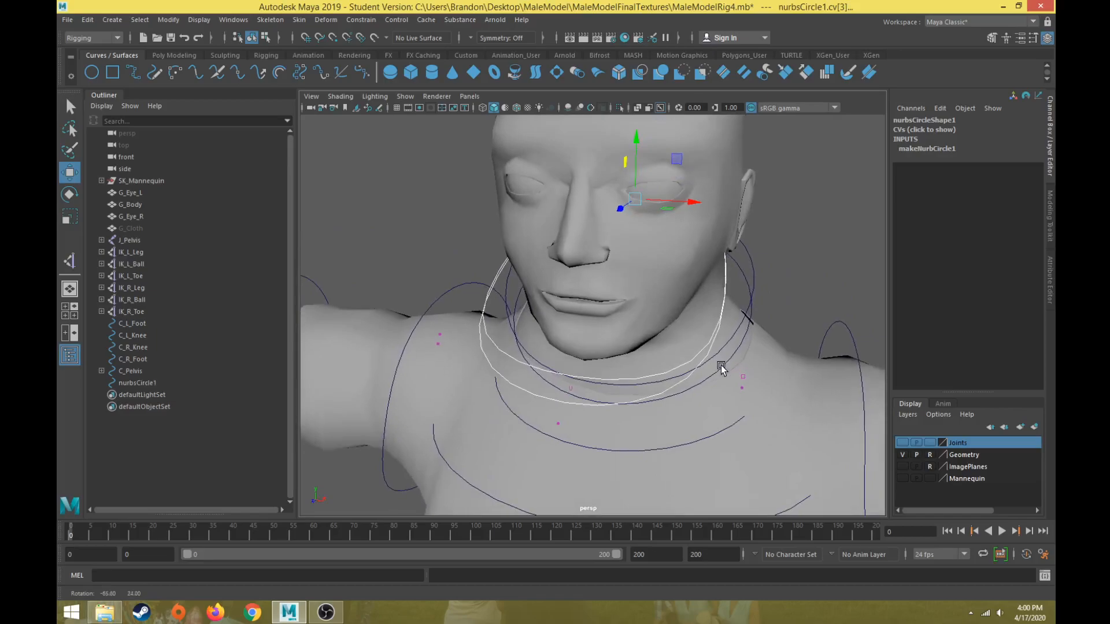
key("r")
left_click_drag(687, 202, 703, 204)
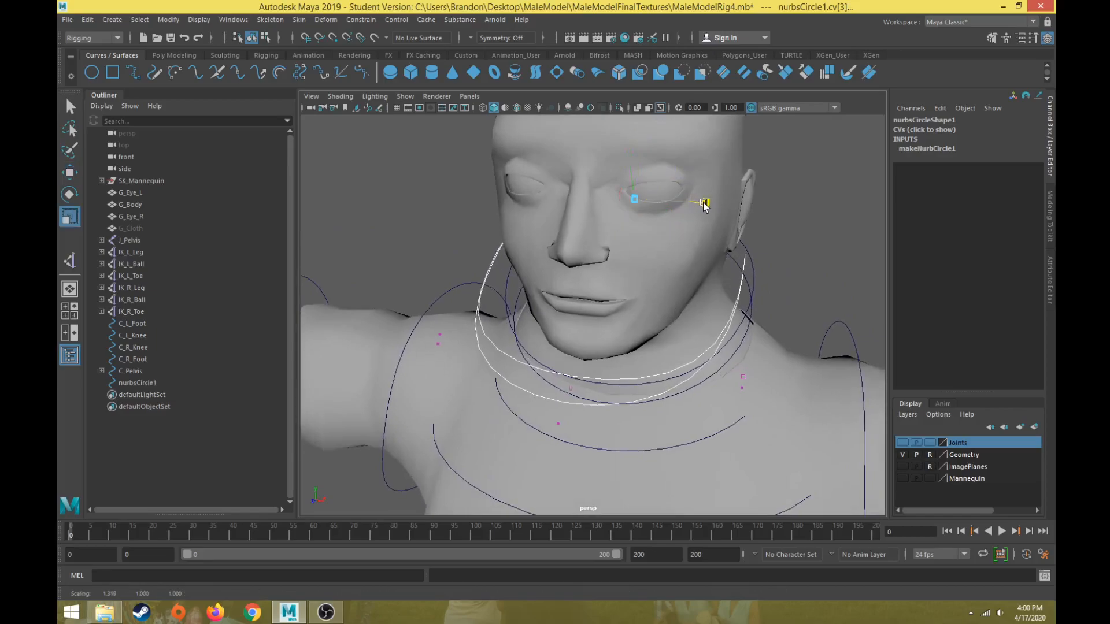
Step: Widen the outer pair of side control vertices along X by a factor of about 1.15
left_click(440, 334)
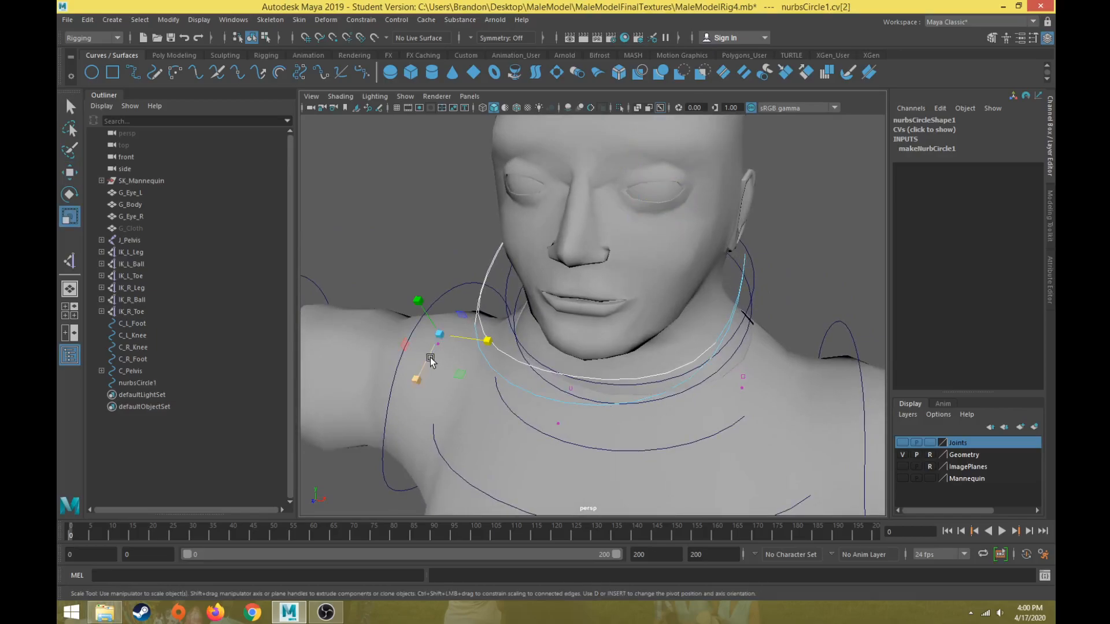
left_click(379, 267)
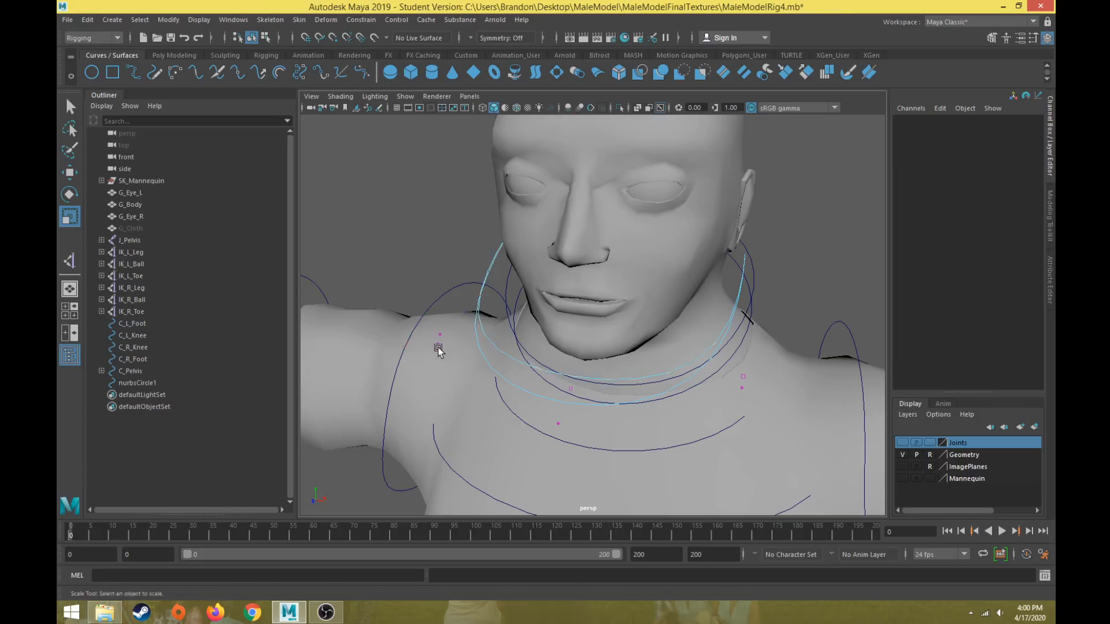
left_click(441, 348)
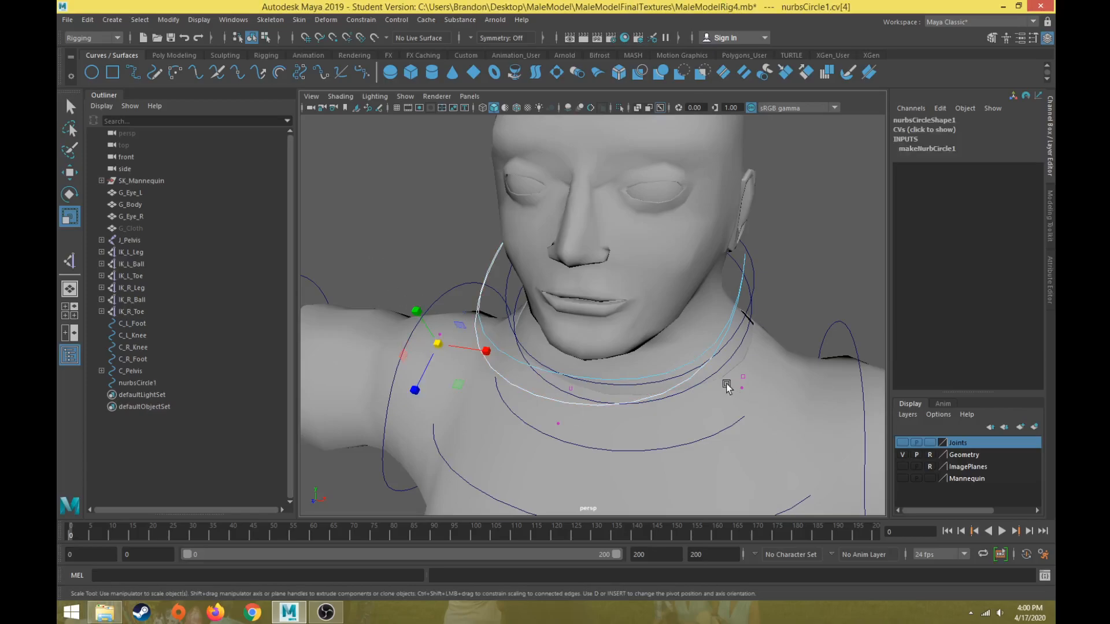
left_click(741, 387, "shift")
left_click_drag(618, 373, 632, 379)
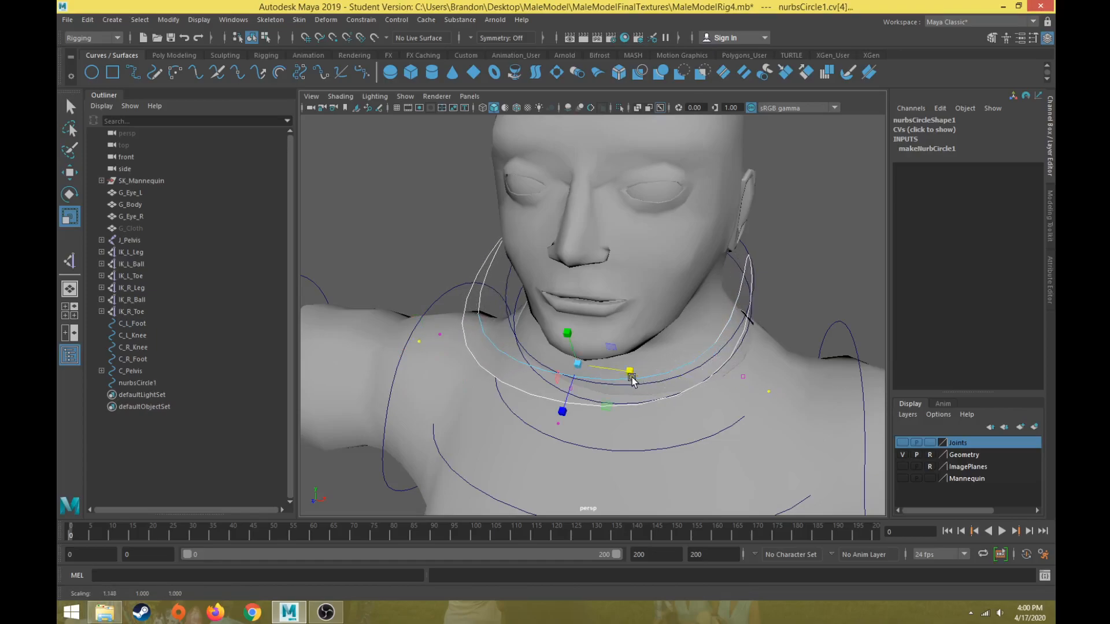
Step: Widen the inner pair of side control vertices along X to clear the jaw
left_click(441, 335)
left_click(741, 374, "shift")
left_click_drag(632, 360, 649, 366)
Step: Select all four side control vertices and narrow them together along X to fit closer around the jaw
left_click_drag(590, 325, 754, 370, "alt")
left_click_drag(434, 300, 491, 340)
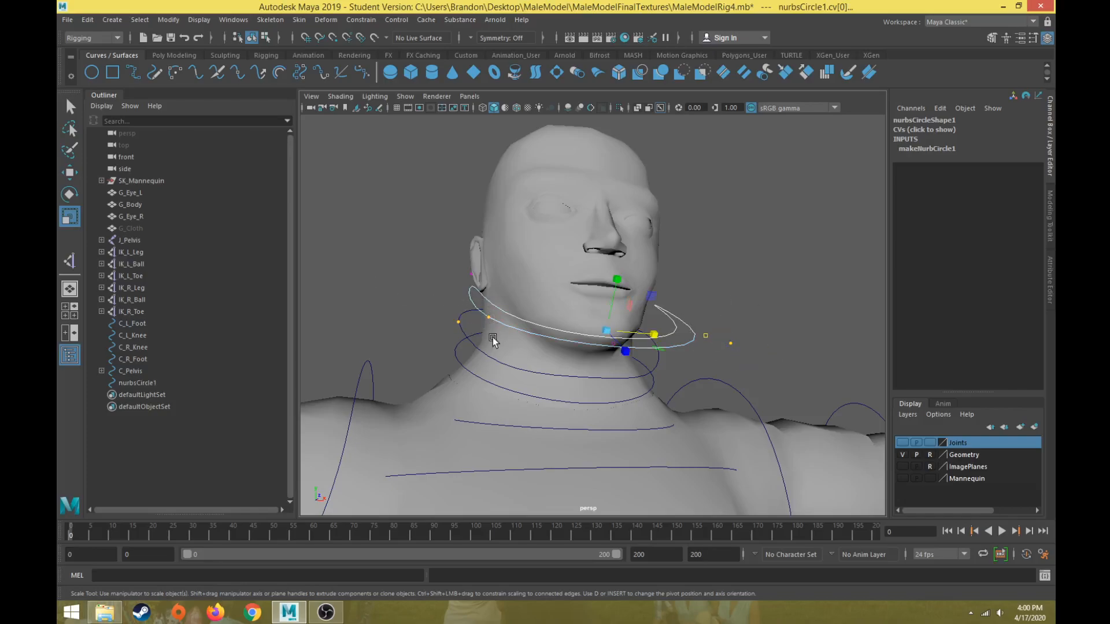
left_click_drag(547, 364, 535, 397, "alt")
left_click_drag(655, 347, 639, 347)
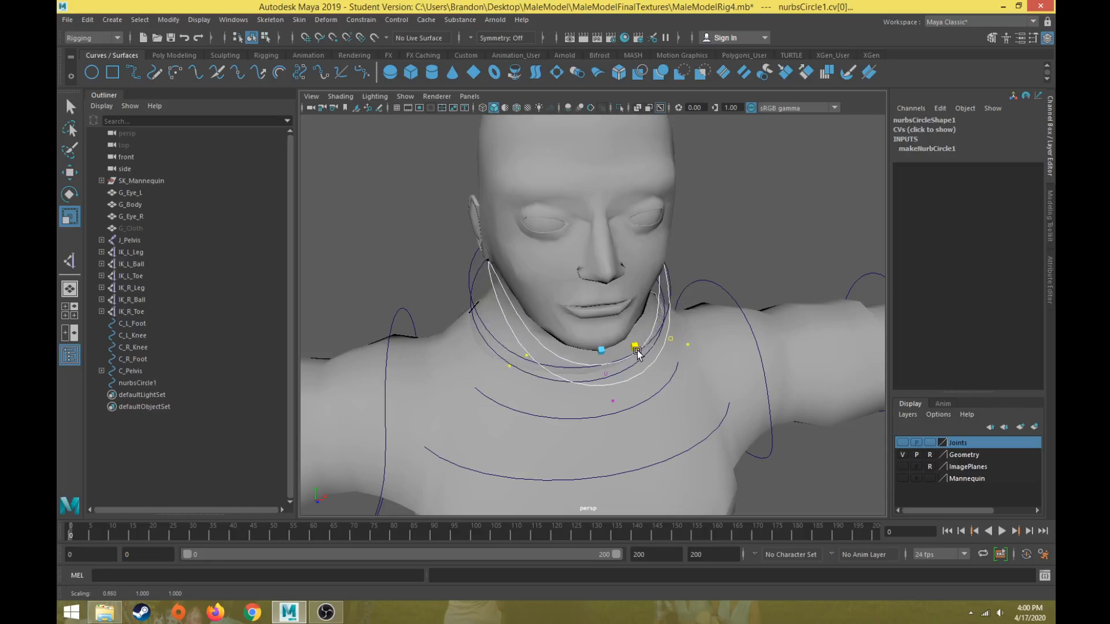
Step: Move the jaw curve's front control vertex slightly up and back toward the chin, and return the curve to object mode
left_click_drag(605, 401, 679, 379, "alt")
left_click(658, 364)
key("w")
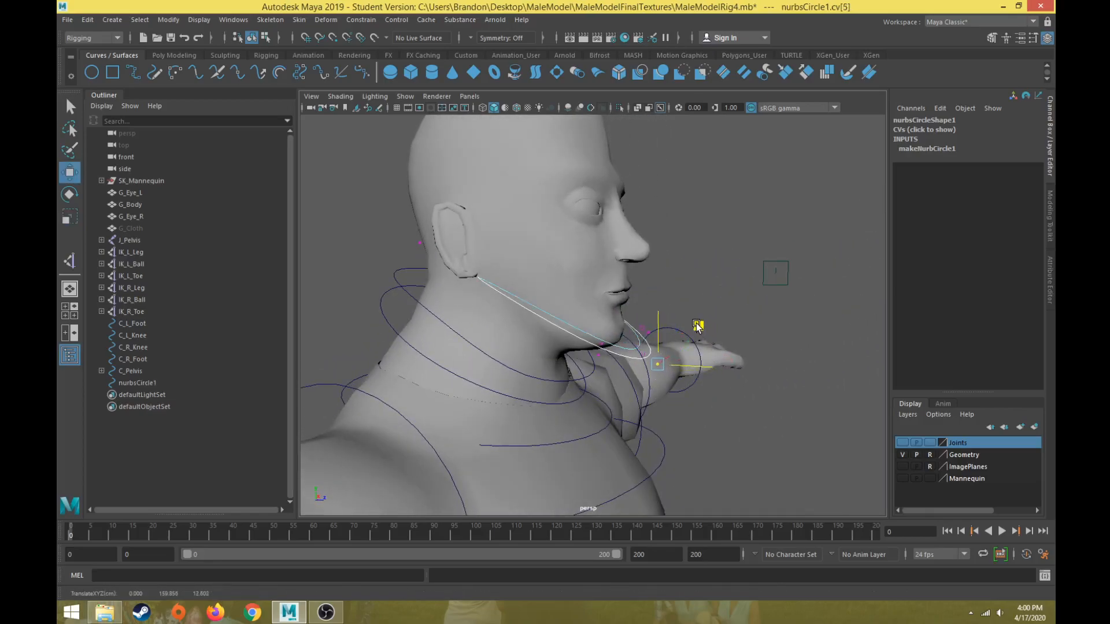
left_click_drag(697, 327, 737, 269, "alt")
right_click(820, 177)
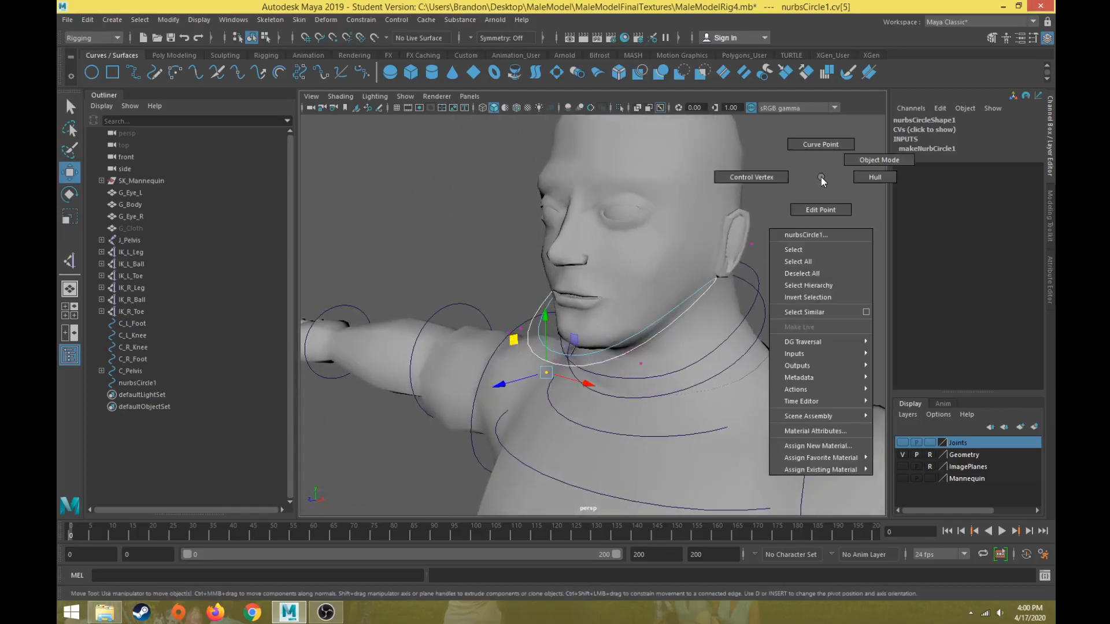
right_click_drag(820, 176, 864, 162)
left_click_drag(728, 301, 701, 339, "alt")
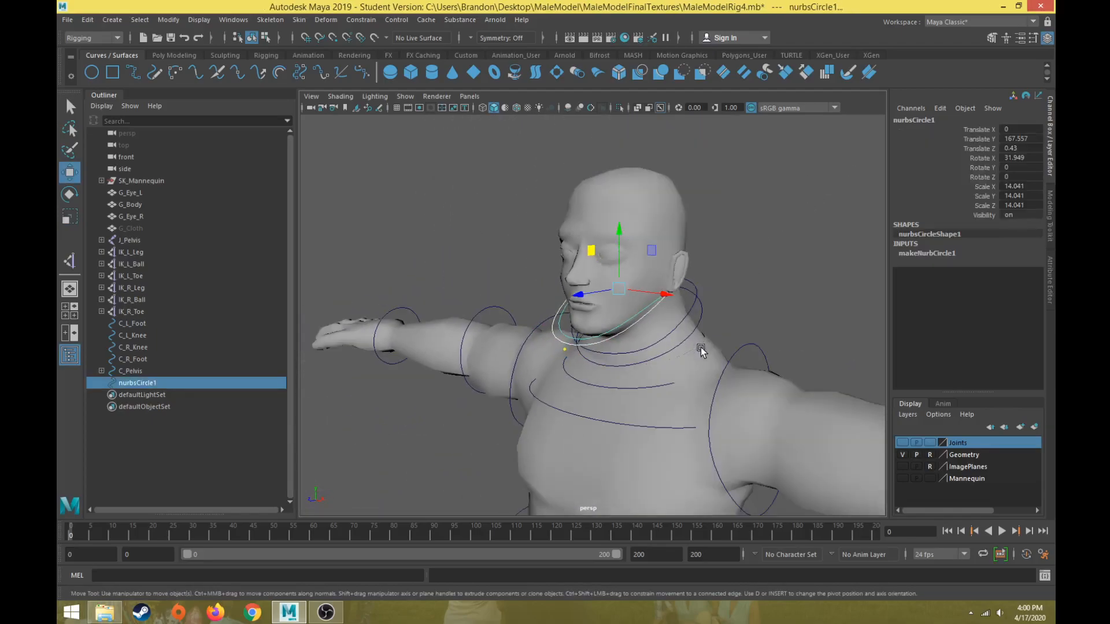
Step: Turn on textured shading and show the Joints layer to compare the jaw curve with the jaw joint
key("6")
left_click_drag(788, 421, 681, 408, "alt")
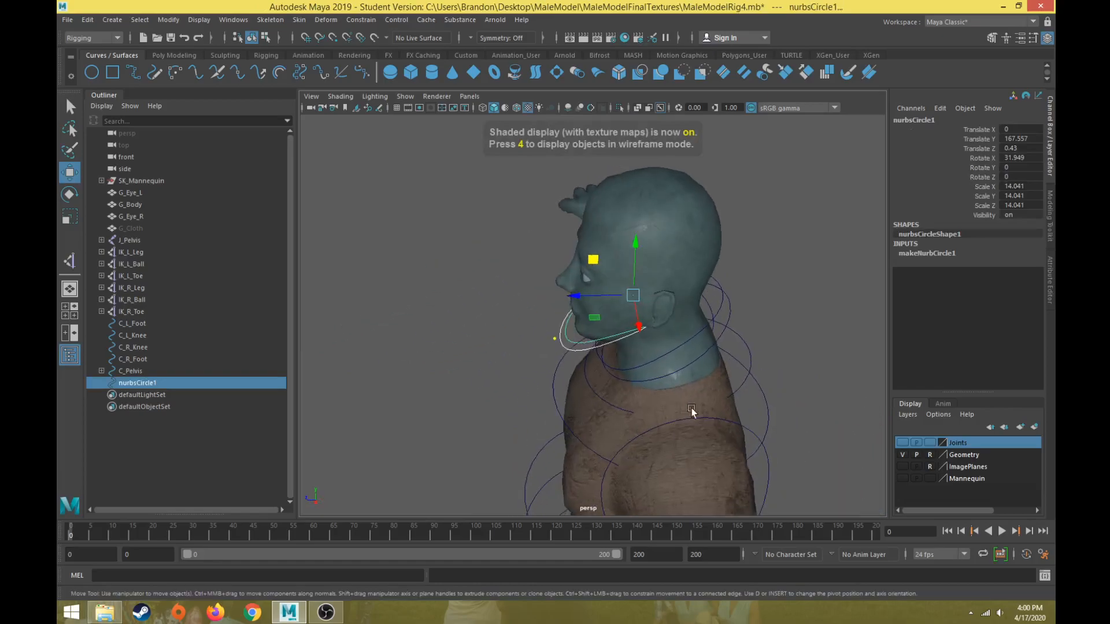
left_click(903, 443)
left_click_drag(745, 434, 710, 346, "alt")
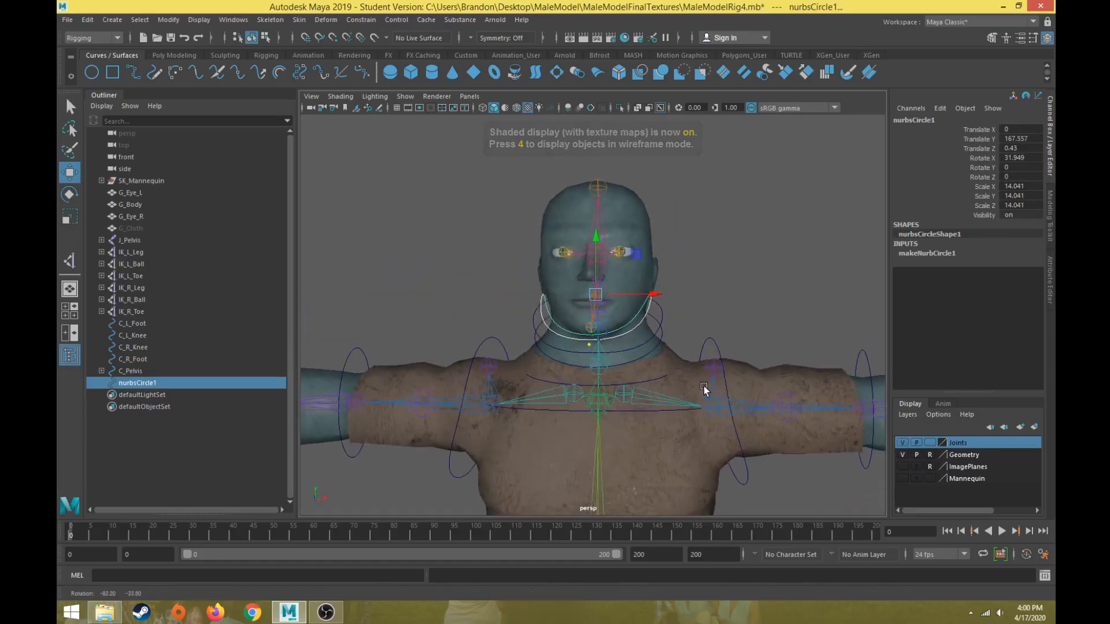
left_click(743, 260)
left_click_drag(742, 260, 596, 351, "alt")
left_click(569, 335)
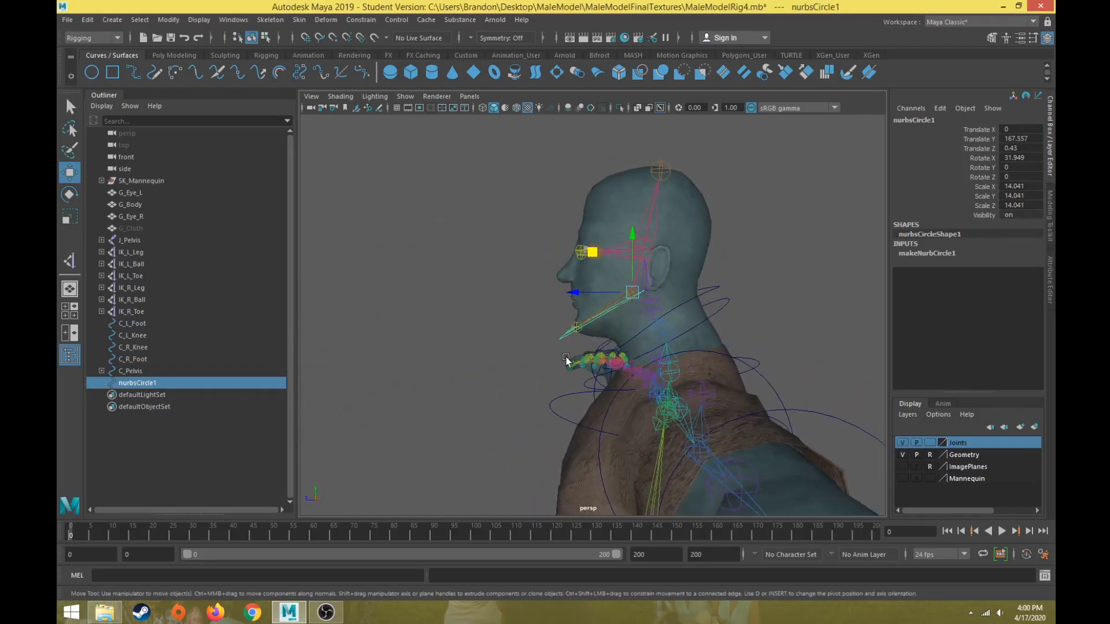
scroll(593, 351, "up", 3)
key("e")
mouse_move(639, 303)
left_mouse_down("alt")
mouse_move(595, 322)
mouse_move(620, 305)
left_mouse_up("alt")
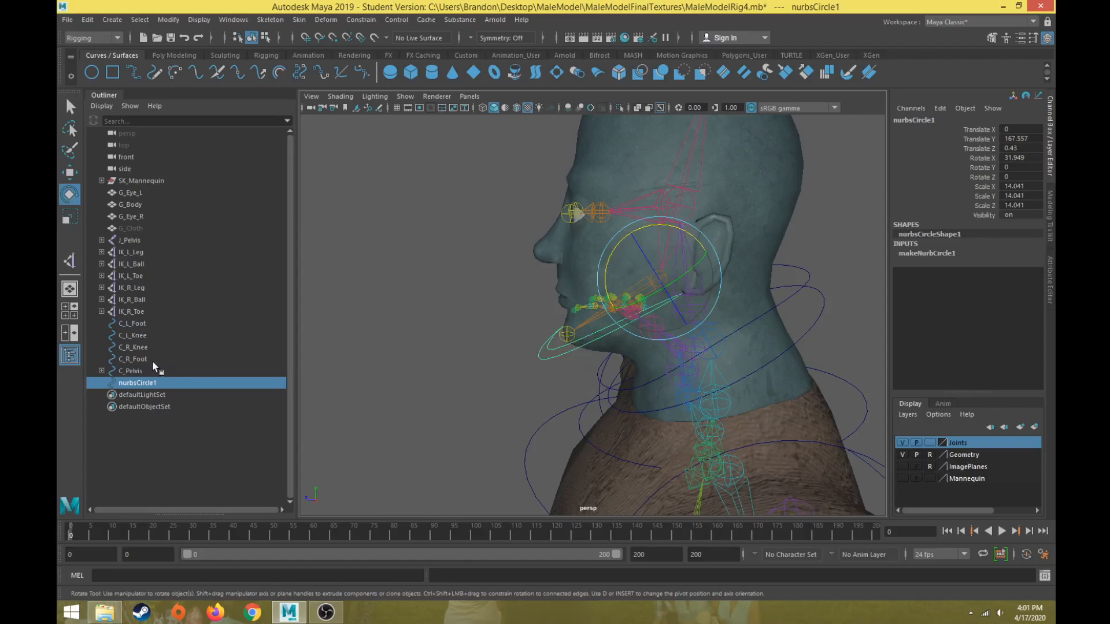
Step: Rename the nurbsCircle1 curve as C_Jaw
double_click(132, 383)
type("C_")
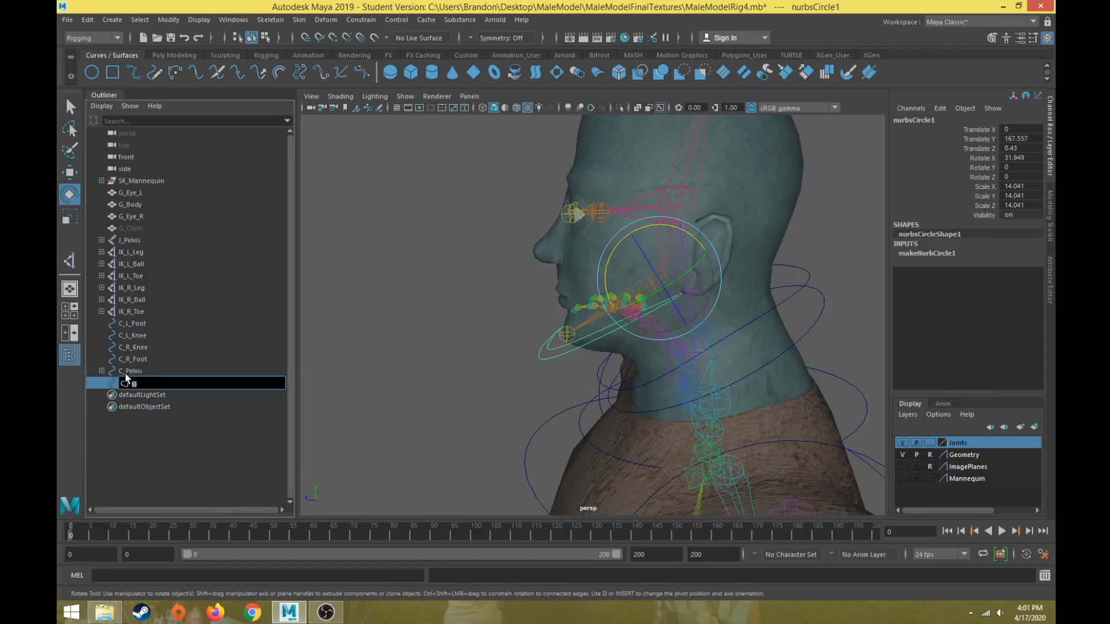
type("Jaw")
key("Return")
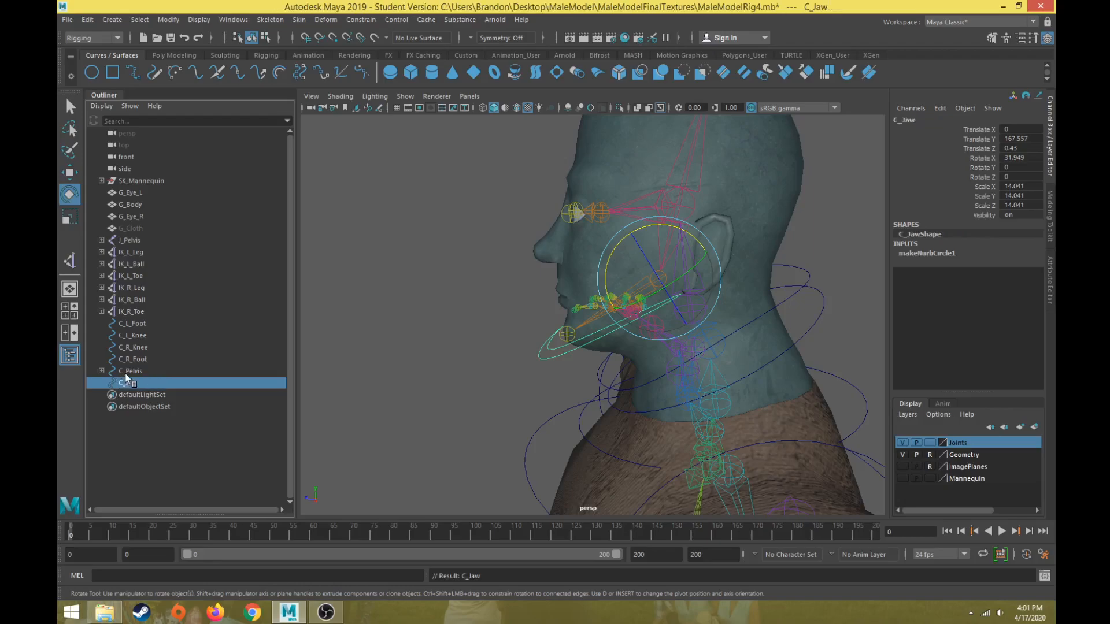
mouse_move(453, 413)
left_mouse_down("alt")
mouse_move(483, 431)
mouse_move(532, 409)
mouse_move(504, 421)
mouse_move(466, 409)
left_mouse_up("alt")
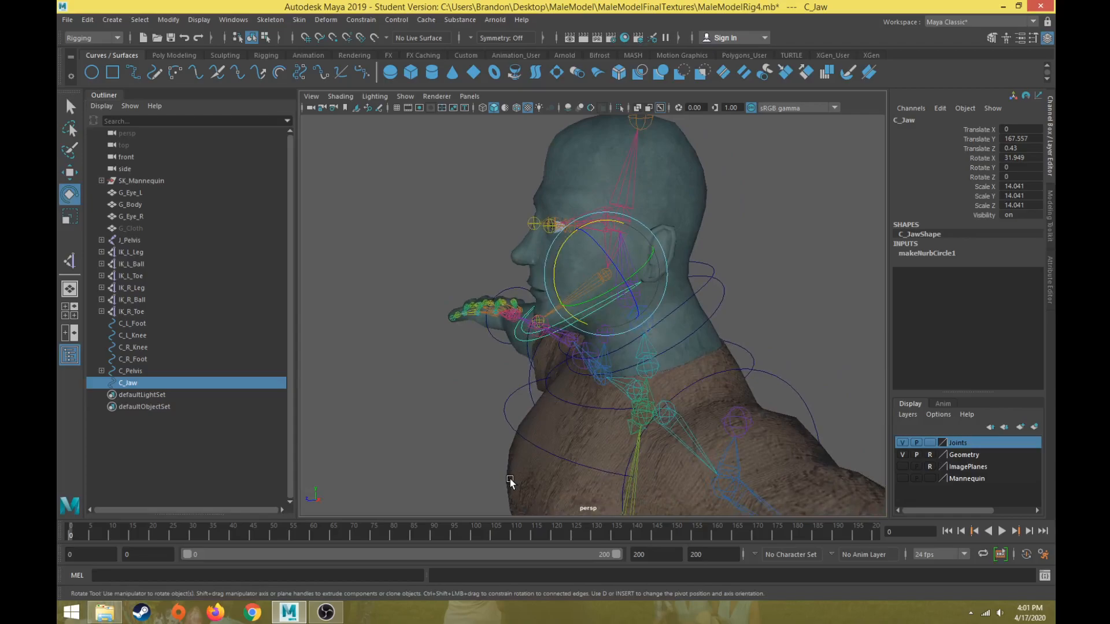
Step: Delete the construction history of the C_Jaw curve
left_click_drag(333, 353, 362, 341, "alt")
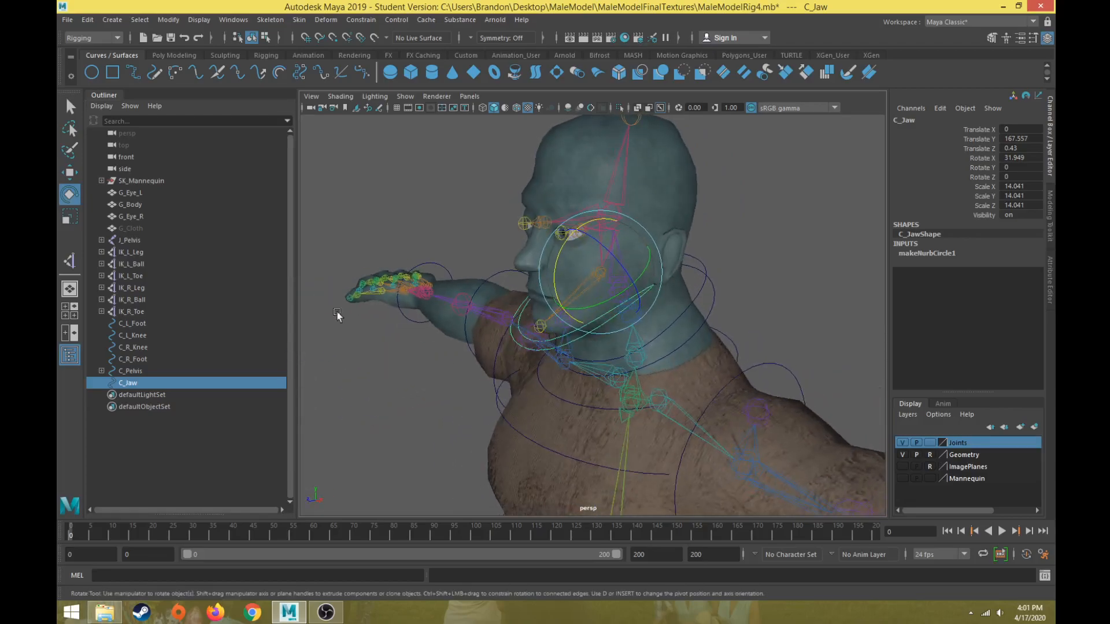
left_click(87, 19)
mouse_move(181, 160)
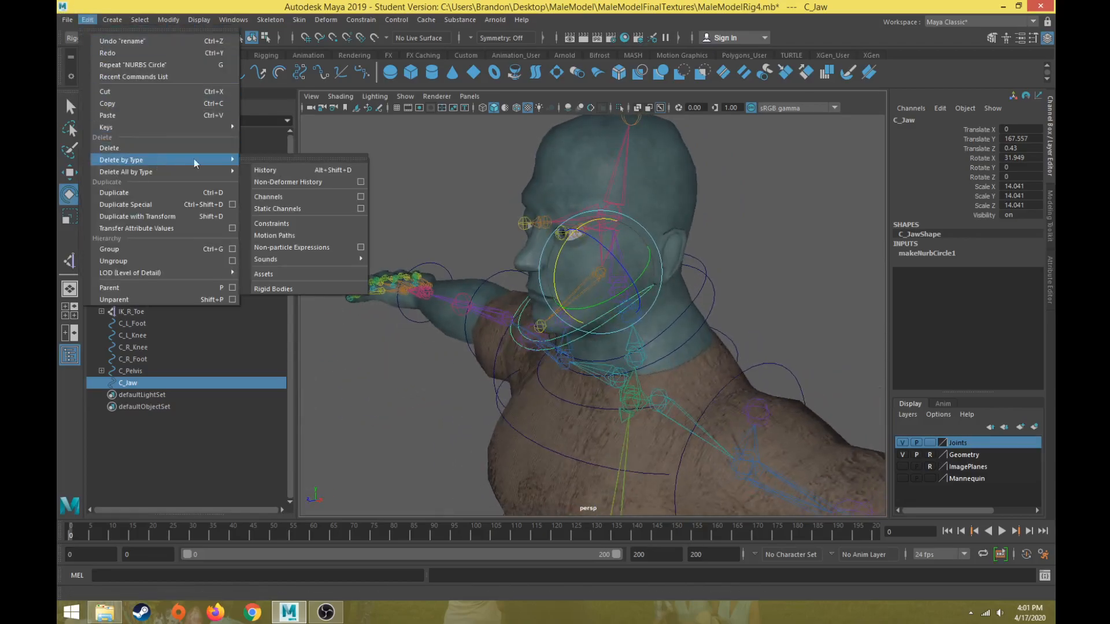
left_click(272, 167)
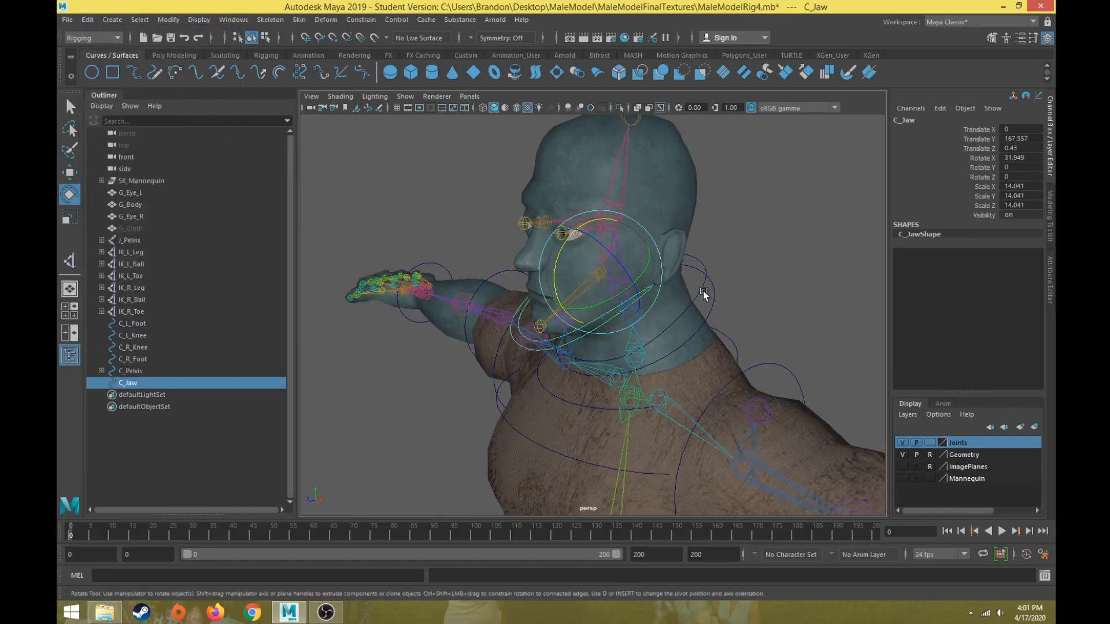
Step: Open the Script Editor and delete its OffsetController.mel script tab
left_click_drag(782, 262, 652, 293, "alt")
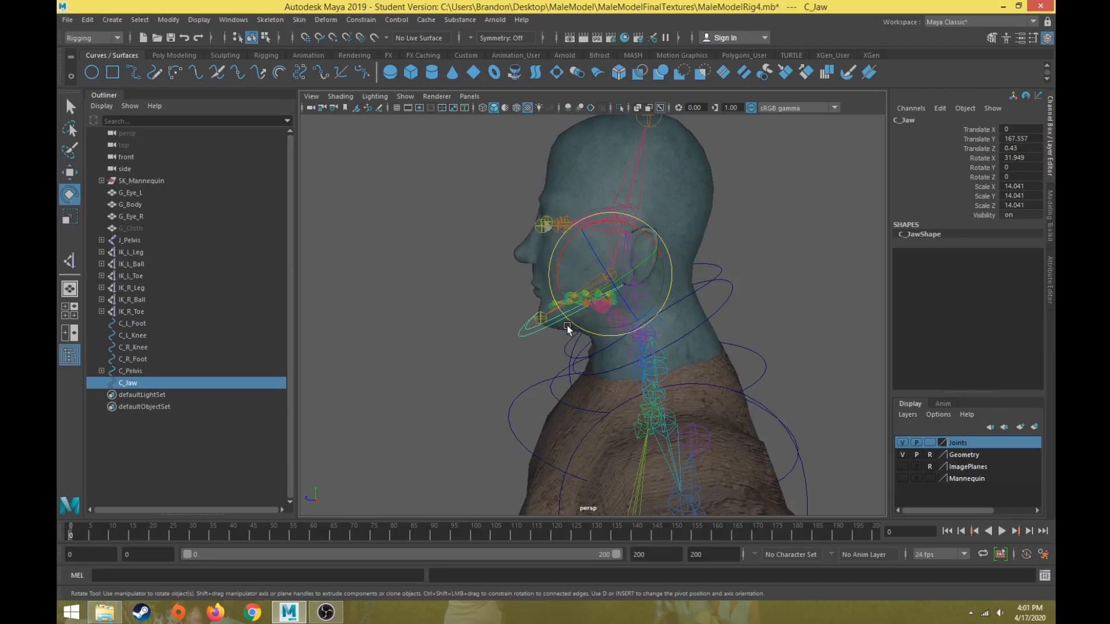
left_click_drag(541, 386, 607, 401, "alt")
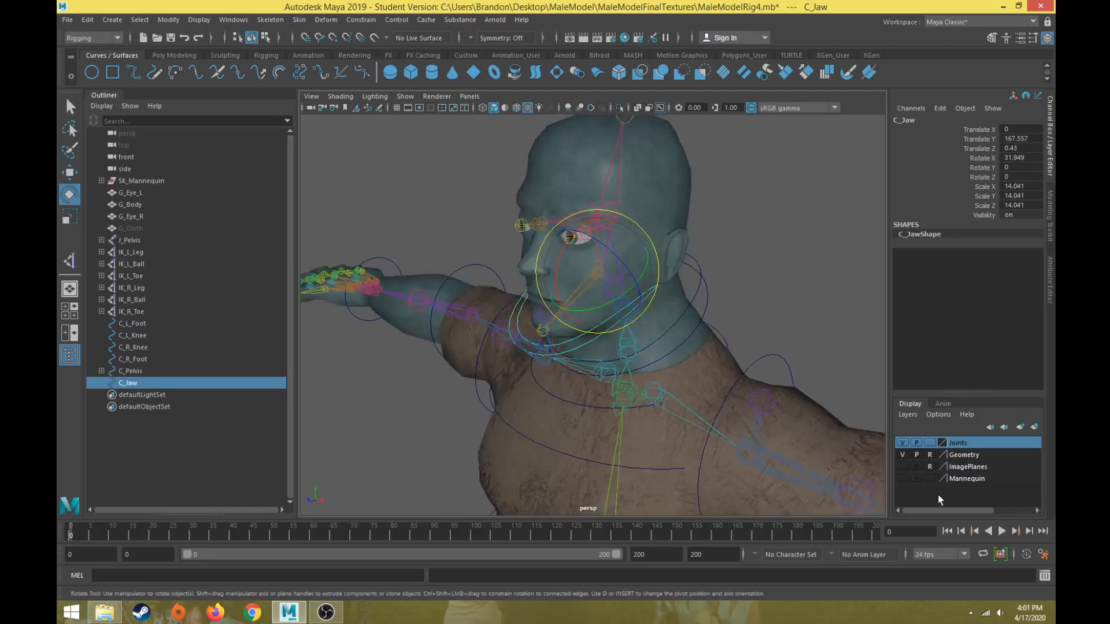
left_click(1044, 575)
left_click_drag(673, 449, 637, 100)
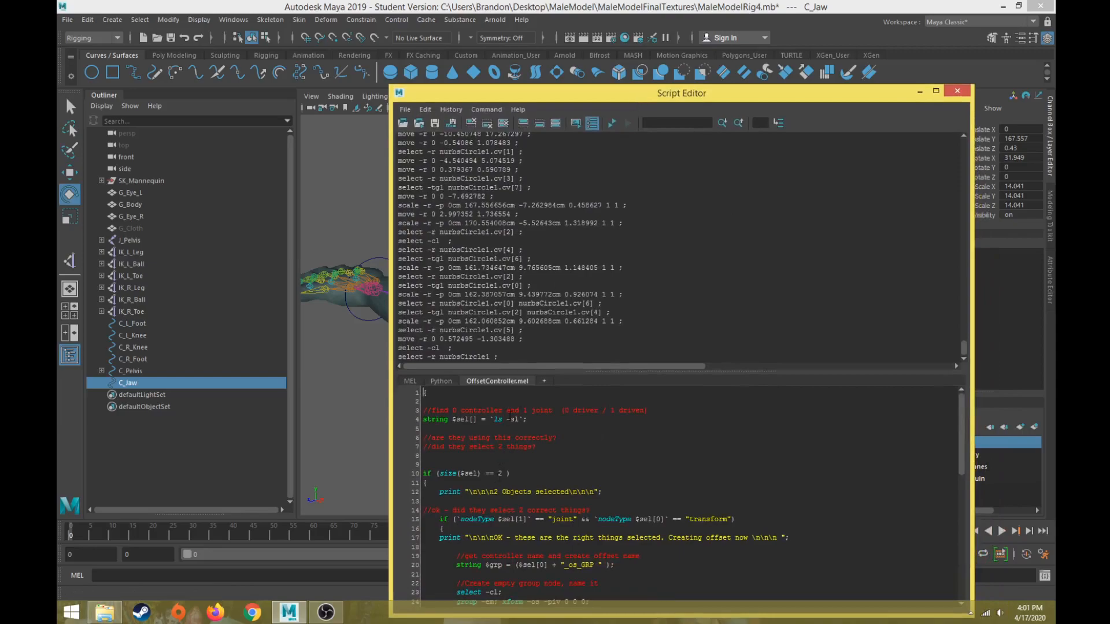
left_click(487, 109)
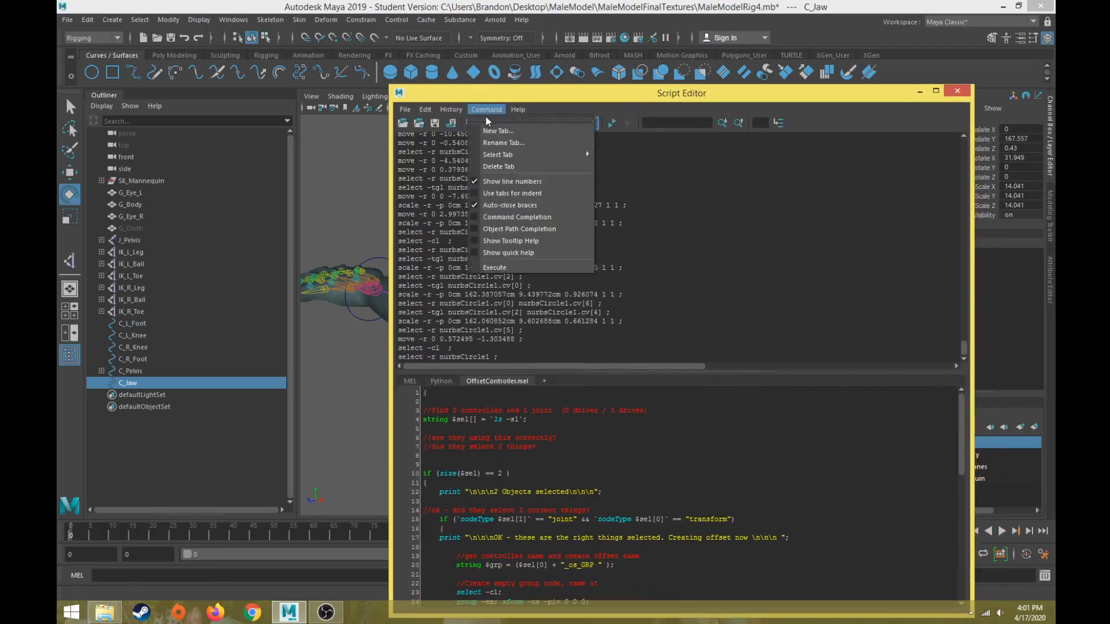
left_click(515, 166)
left_click(549, 307)
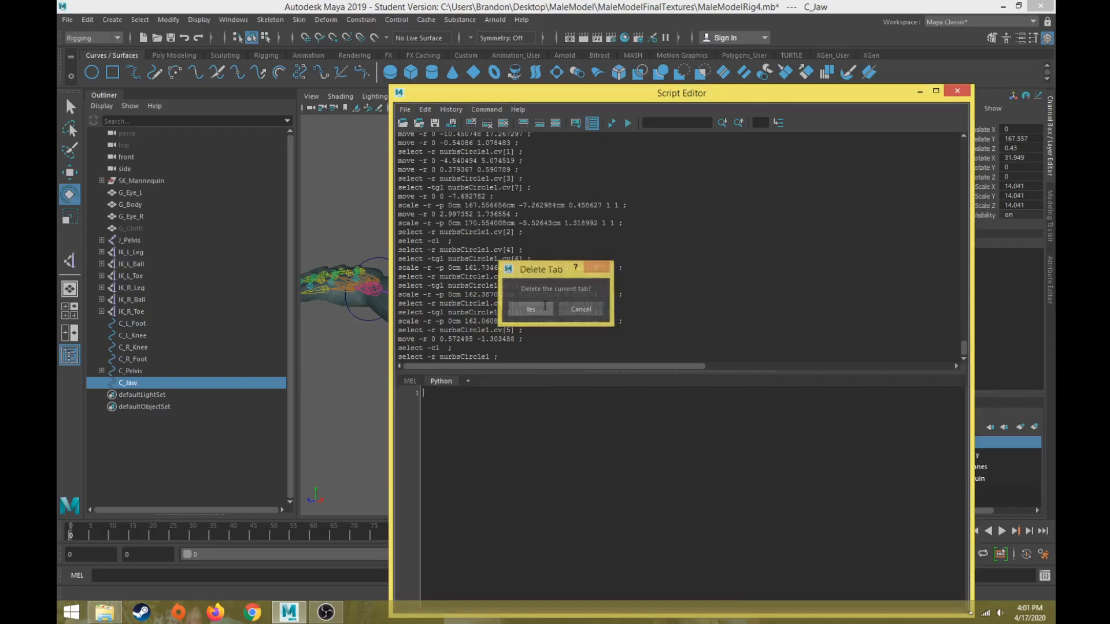
Step: Load the OffsetController.mel script from the Desktop into the Script Editor
left_click(405, 109)
left_click(428, 131)
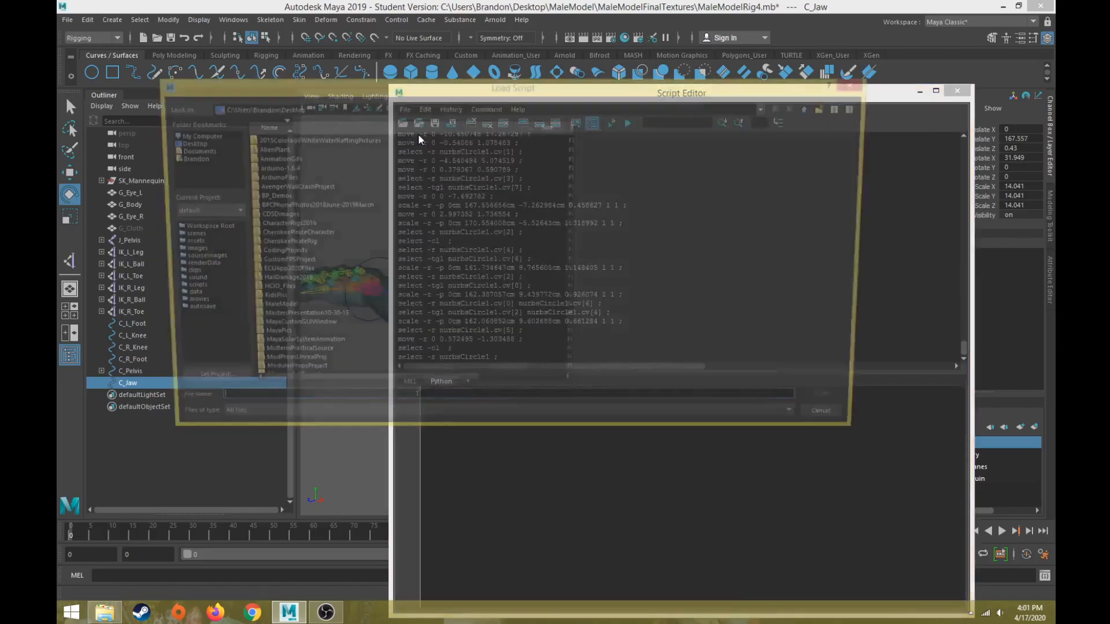
left_click_drag(575, 154, 563, 321)
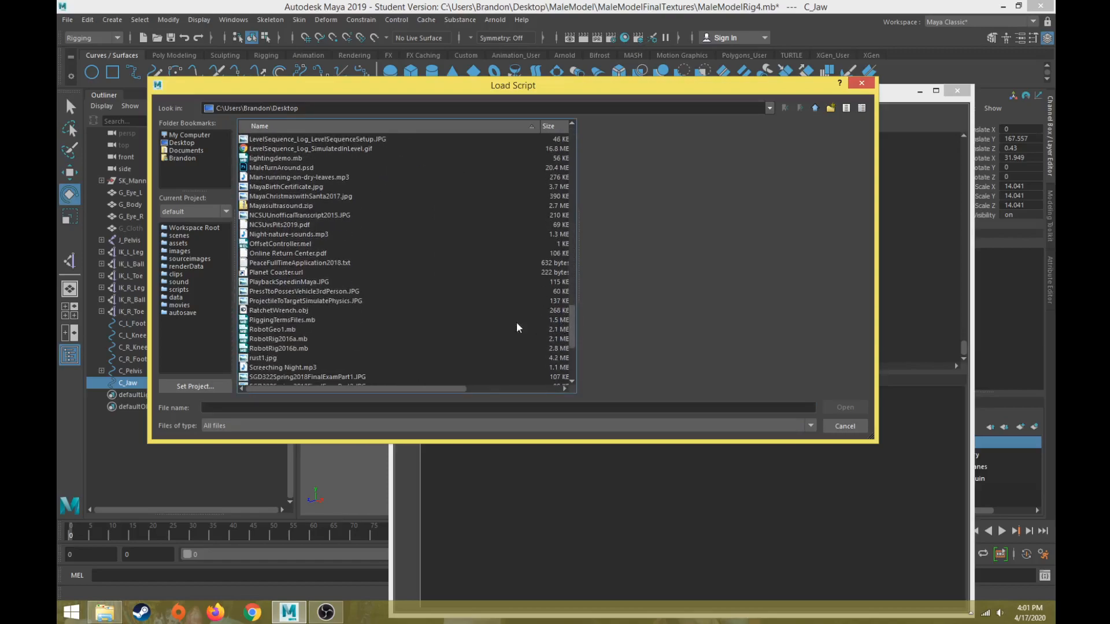
left_click(314, 245)
left_click(838, 407)
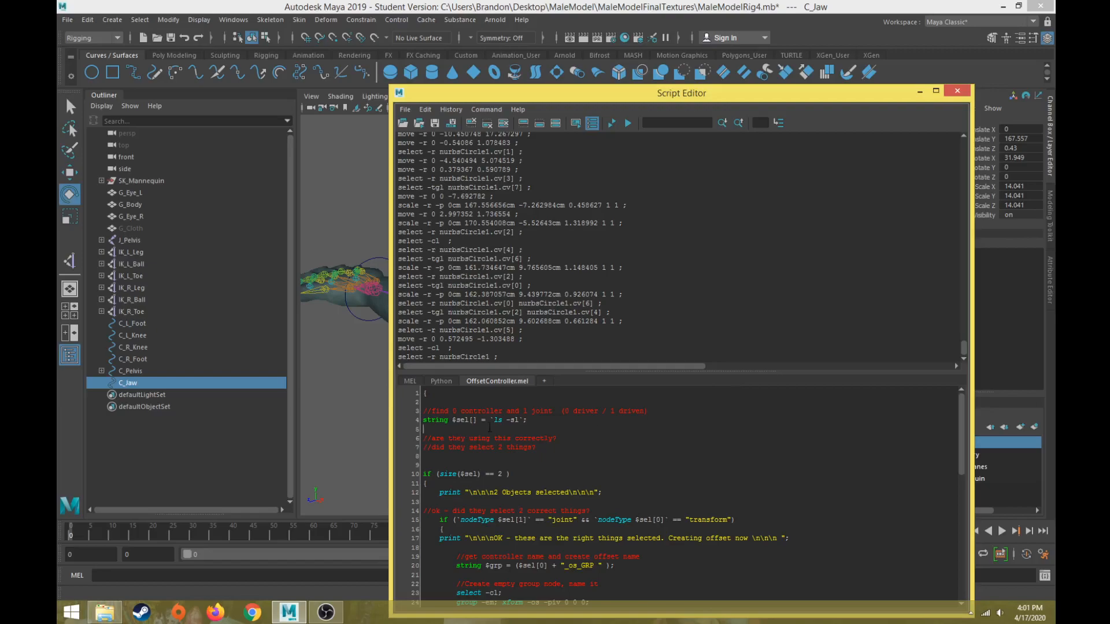
Step: Run the whole OffsetController.mel script with C_Jaw selected first and the J_Jaw joint second
key("ctrl+a")
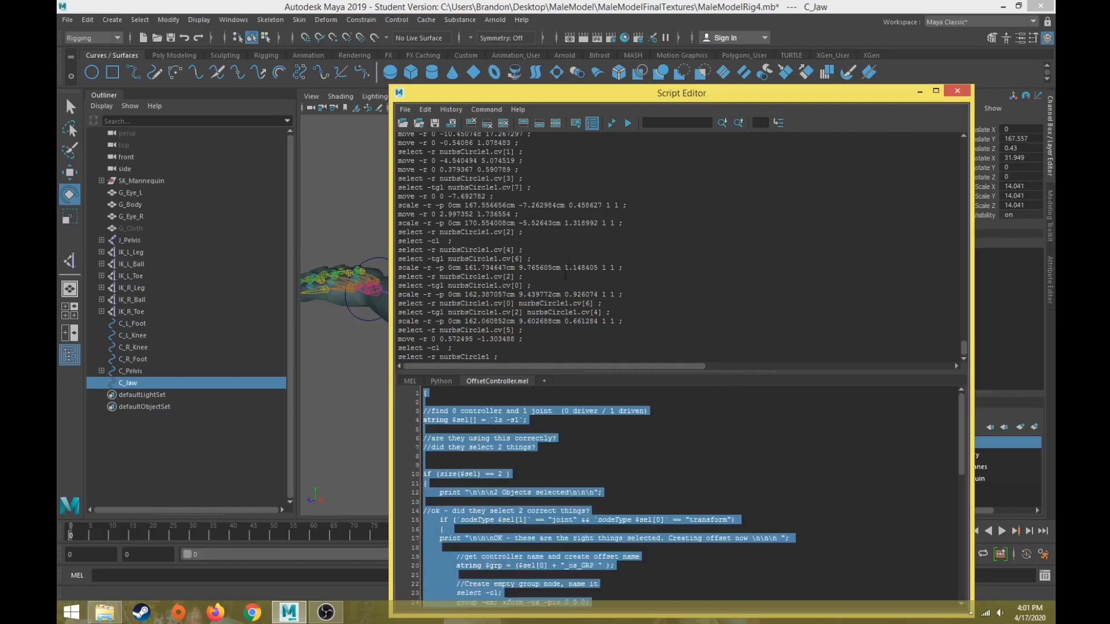
left_click_drag(599, 101, 654, 431)
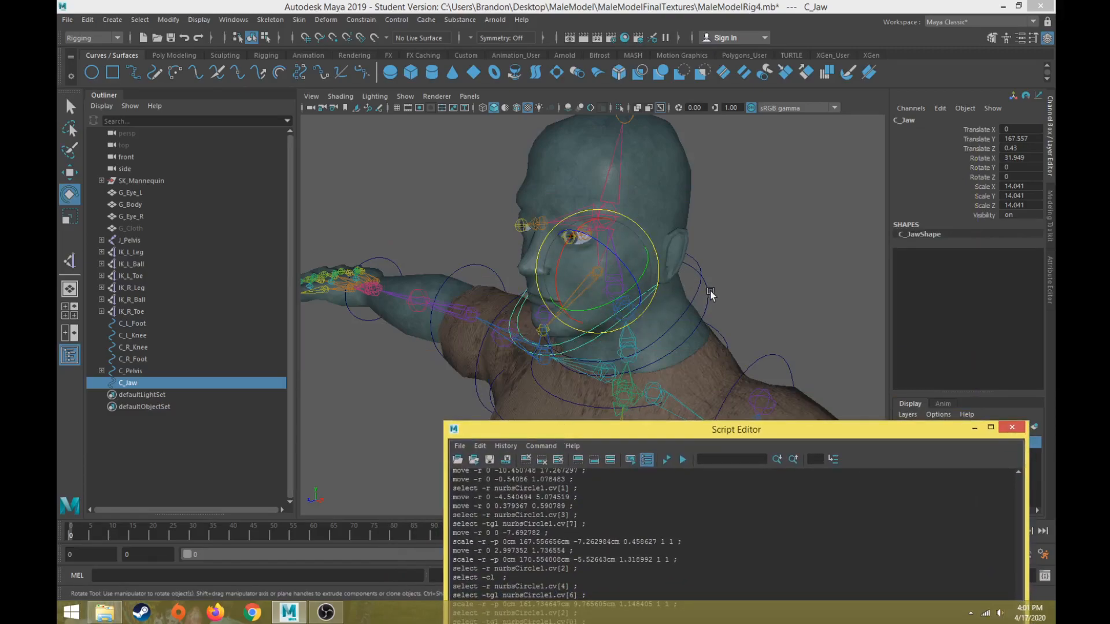
left_click_drag(710, 295, 676, 295, "alt")
key("q")
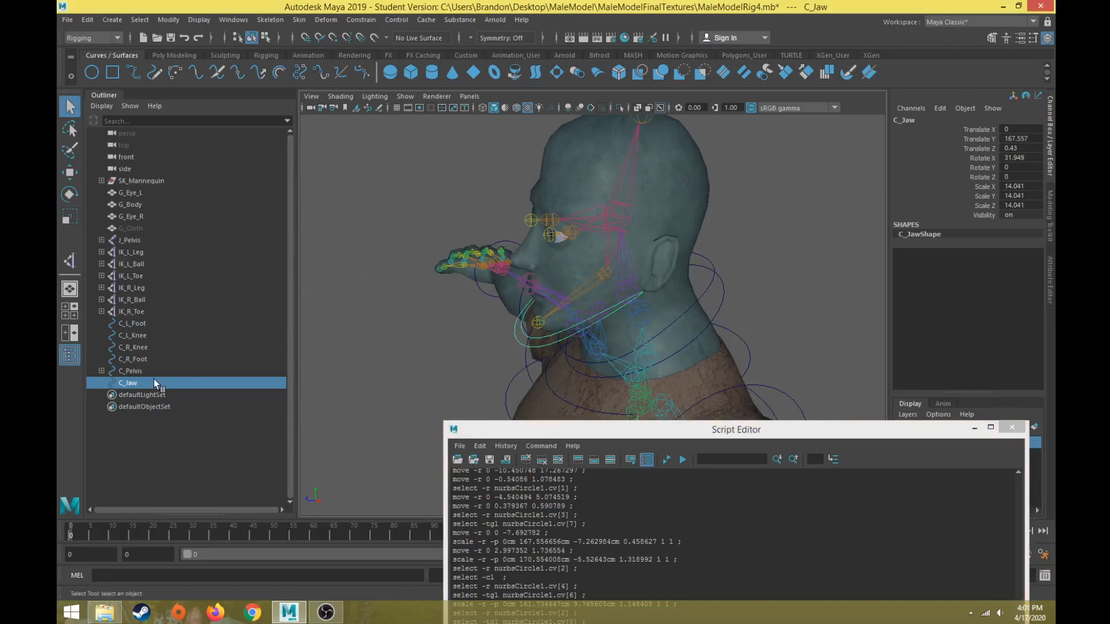
key("ctrl+z")
left_click(591, 278)
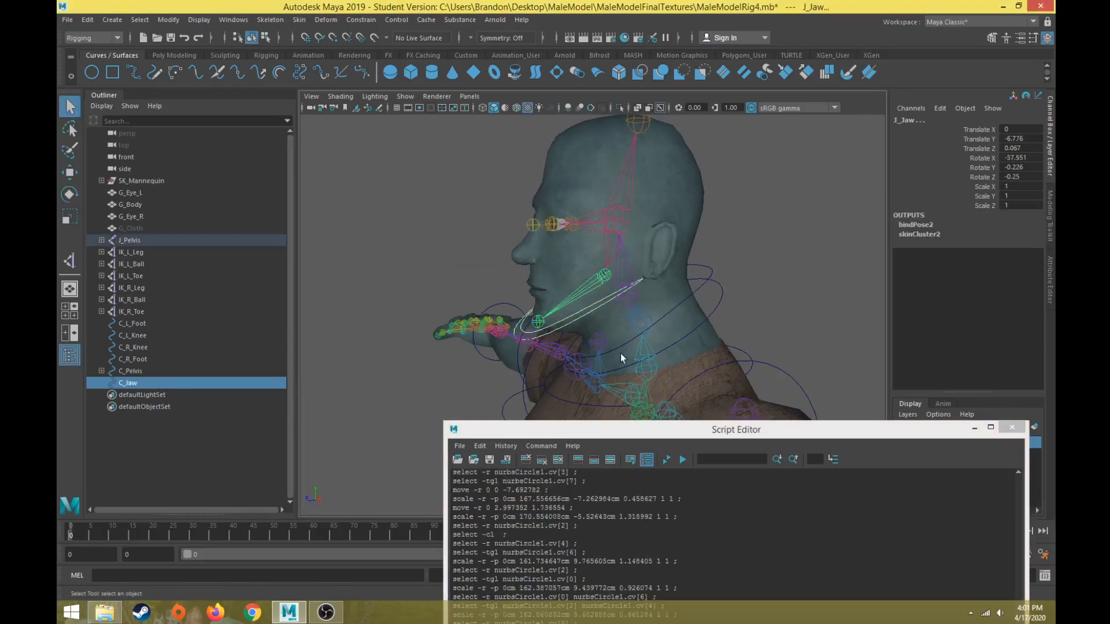
left_click_drag(649, 435, 700, 506)
left_click(668, 321)
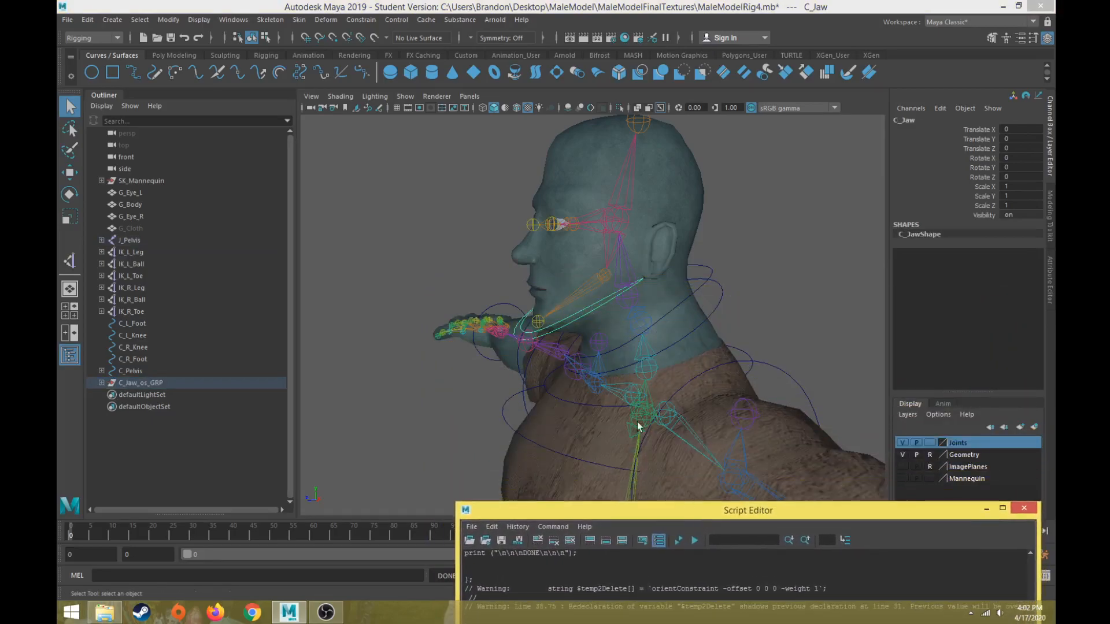
Step: Orient-constrain the J_Jaw joint to the C_Jaw control with Maintain offset on, all axes and weight 1
key("e")
left_click_drag(641, 332, 617, 349, "alt")
key("q")
left_click(580, 290)
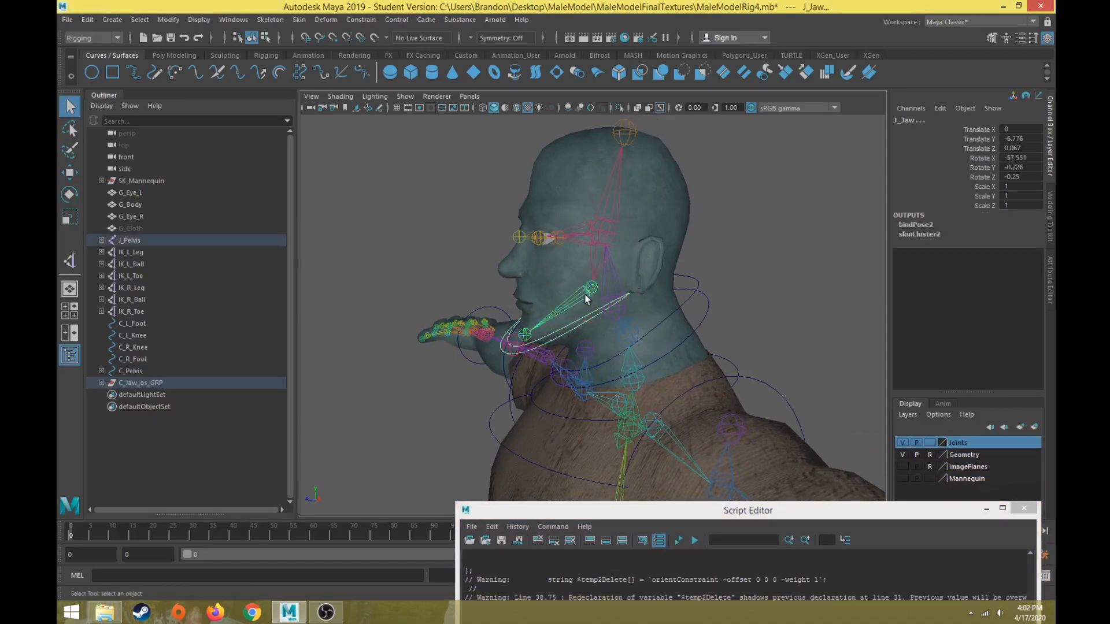
left_click(361, 20)
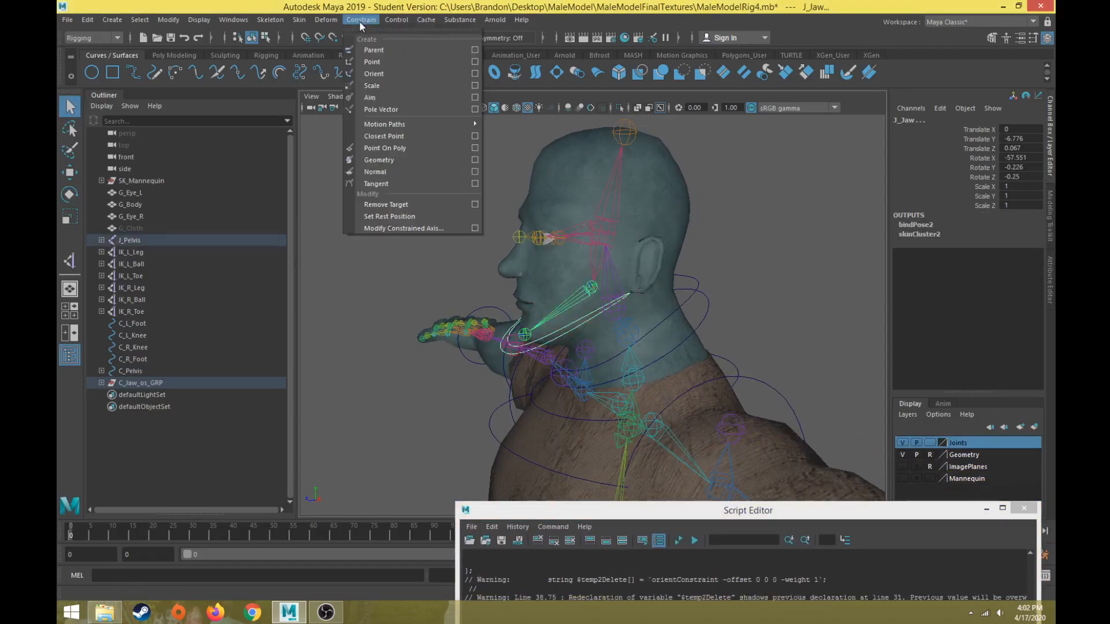
left_click(475, 74)
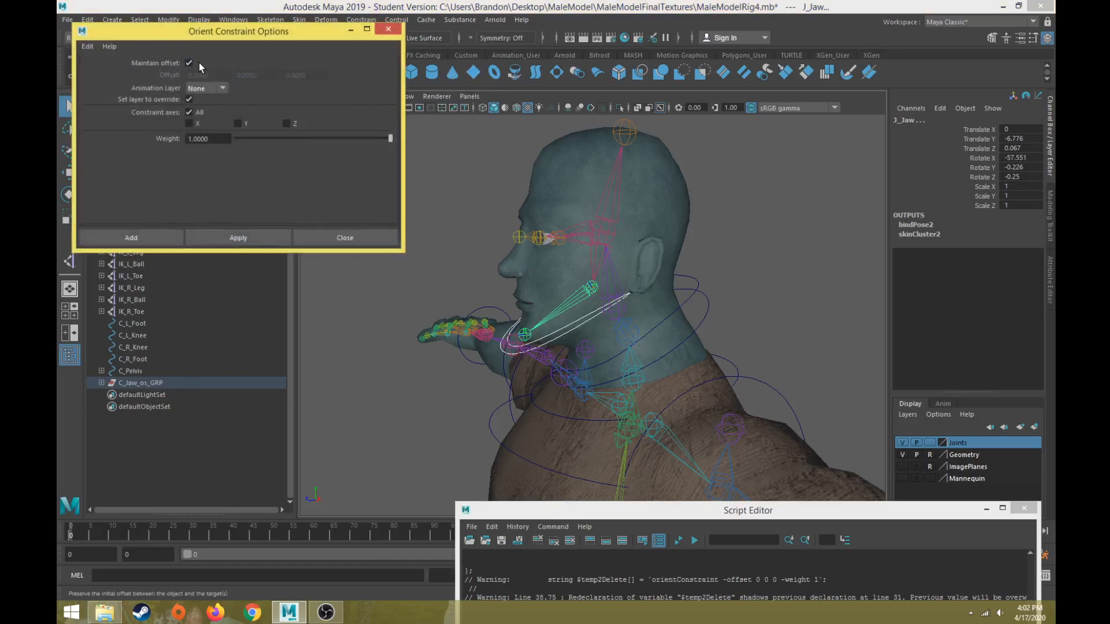
left_click(159, 234)
Step: Try rotating the C_Jaw control from side and front views to test the jaw, undoing each rotation
left_click(567, 332)
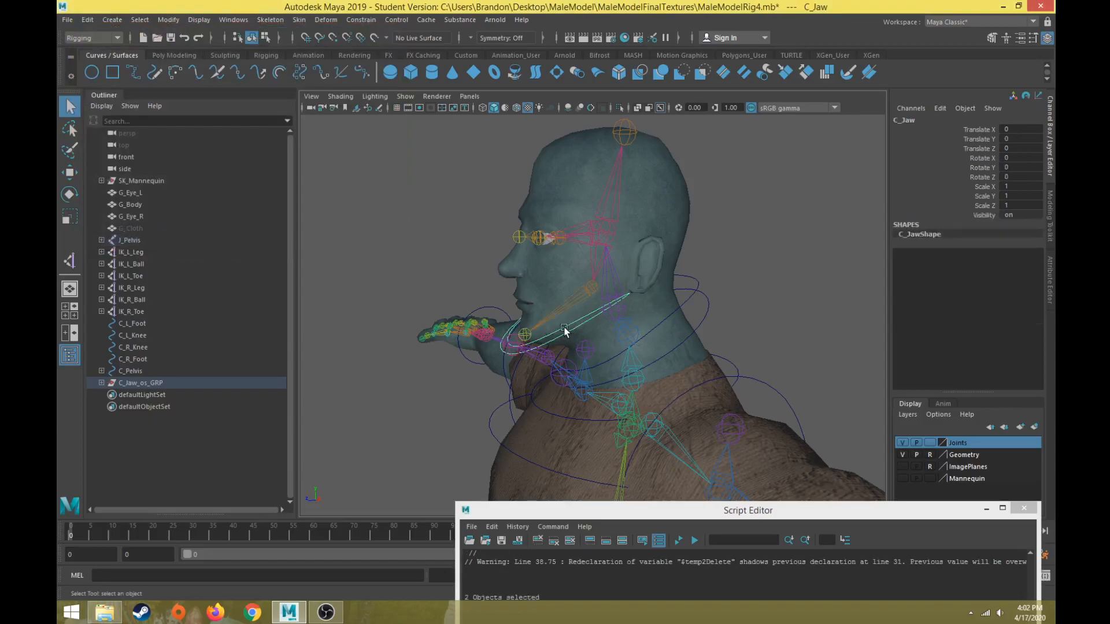
key("e")
mouse_move(546, 256)
left_mouse_down()
mouse_move(550, 274)
mouse_move(547, 247)
mouse_move(543, 277)
mouse_move(554, 255)
mouse_move(546, 263)
left_mouse_up()
key("ctrl+z")
left_click_drag(454, 362, 567, 364, "alt")
mouse_move(605, 261)
left_mouse_down()
mouse_move(615, 250)
mouse_move(628, 260)
mouse_move(589, 267)
mouse_move(616, 254)
mouse_move(602, 255)
mouse_move(609, 268)
left_mouse_up()
key("ctrl+z")
key("w")
key("e")
key("ctrl+z")
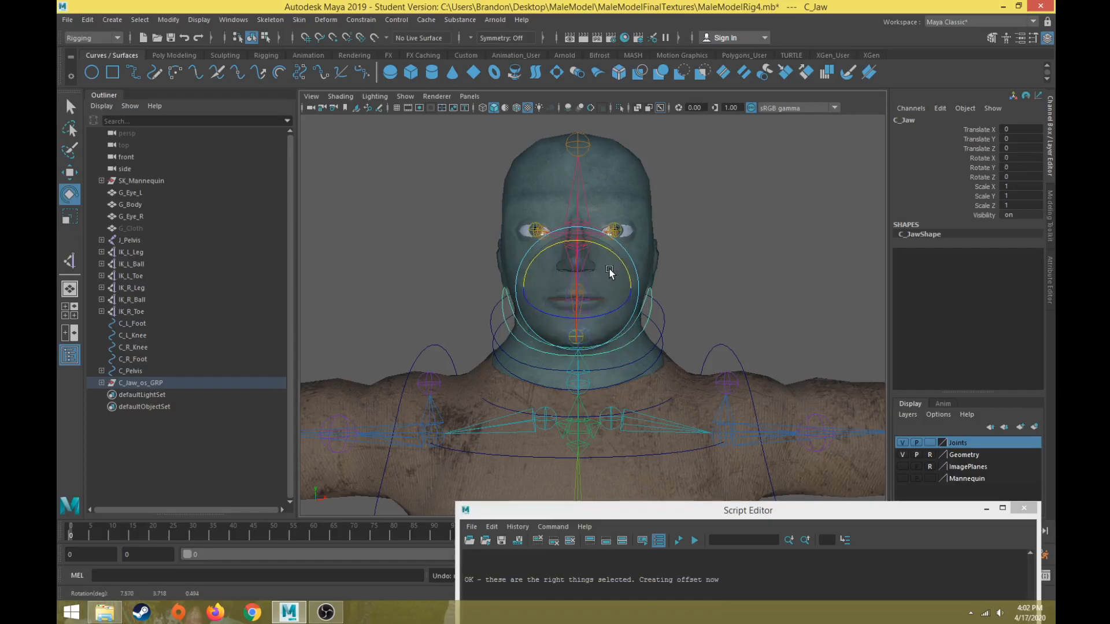
key("w")
left_click_drag(667, 337, 545, 338, "alt")
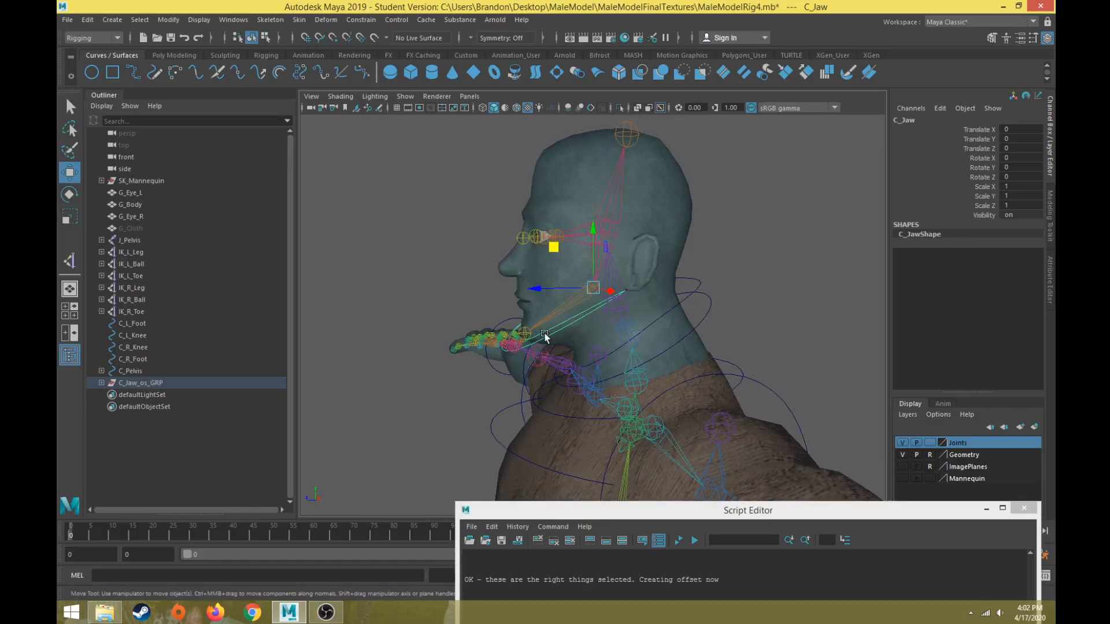
Step: Expand the C_Jaw_os_GRP group and the complete C_Pelvis control hierarchy down to the neck and wrist controls
key("e")
left_click_drag(544, 338, 617, 264, "alt")
left_click_drag(639, 316, 220, 356, "alt")
left_click(102, 384)
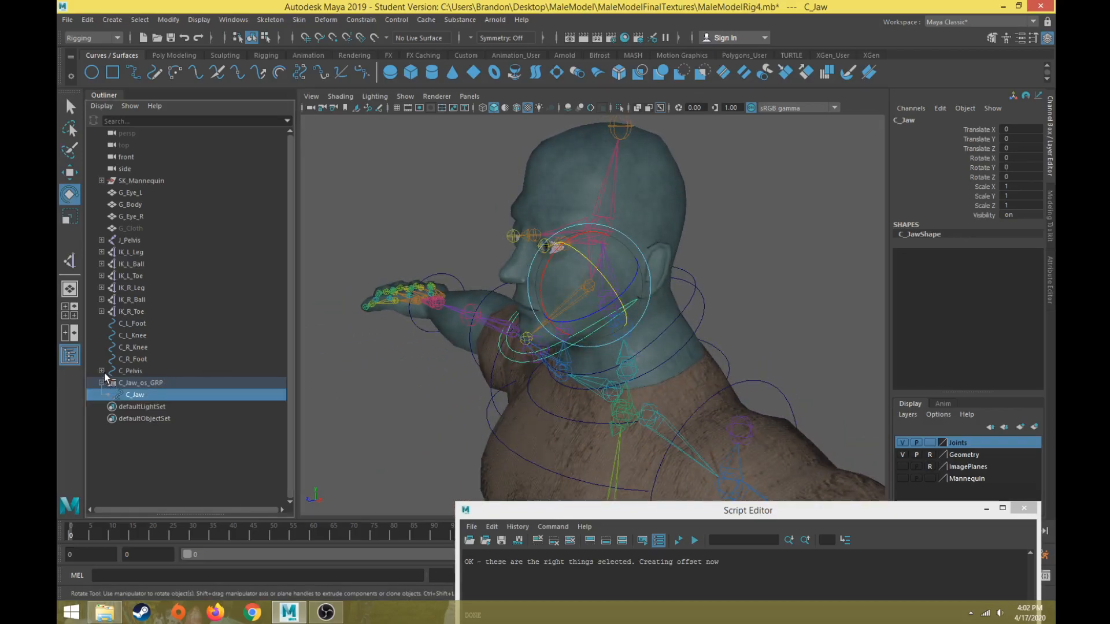
left_click(102, 371, "shift")
scroll(138, 352, "down", 6)
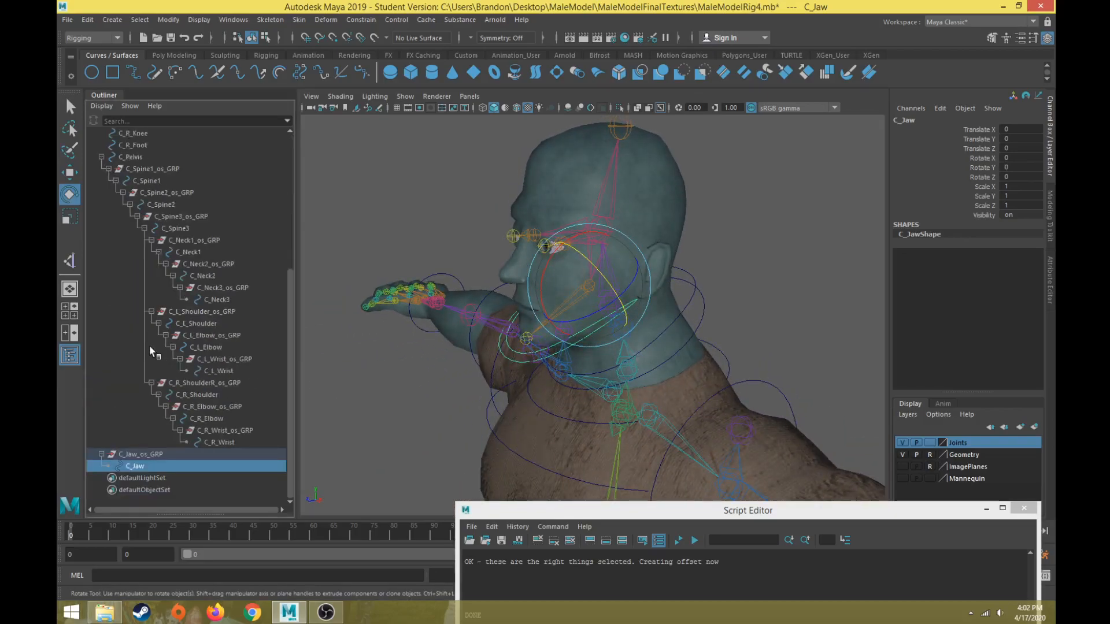
mouse_move(572, 361)
left_mouse_down("alt")
mouse_move(587, 365)
mouse_move(583, 349)
left_mouse_up("alt")
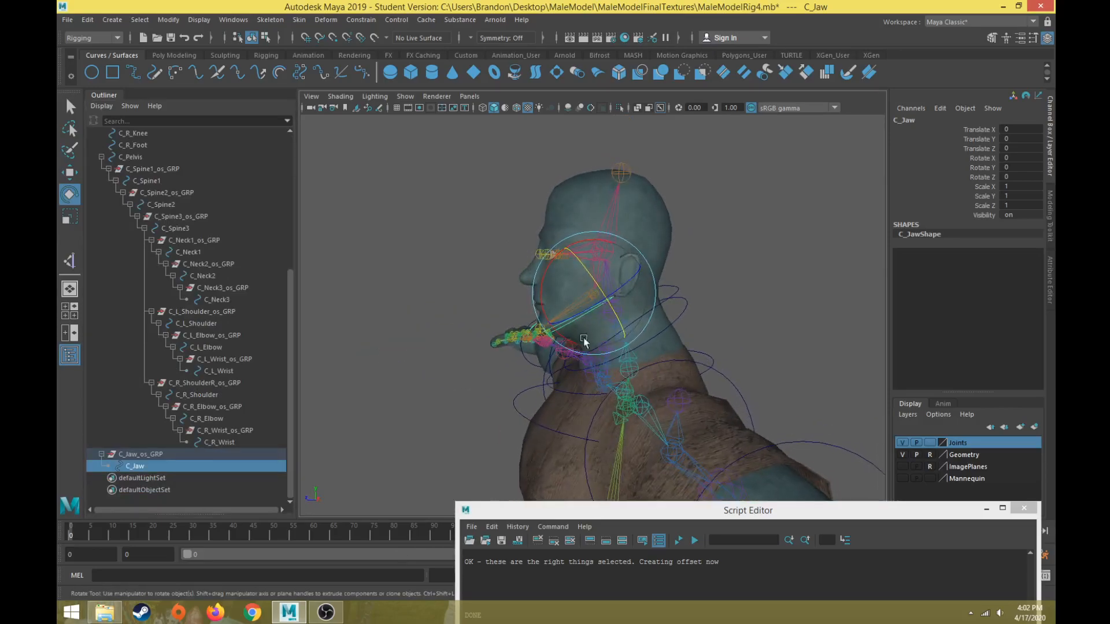
Step: Parent the C_Jaw_os_GRP group under the C_Neck3 control and expand it in the hierarchy
left_click(674, 292)
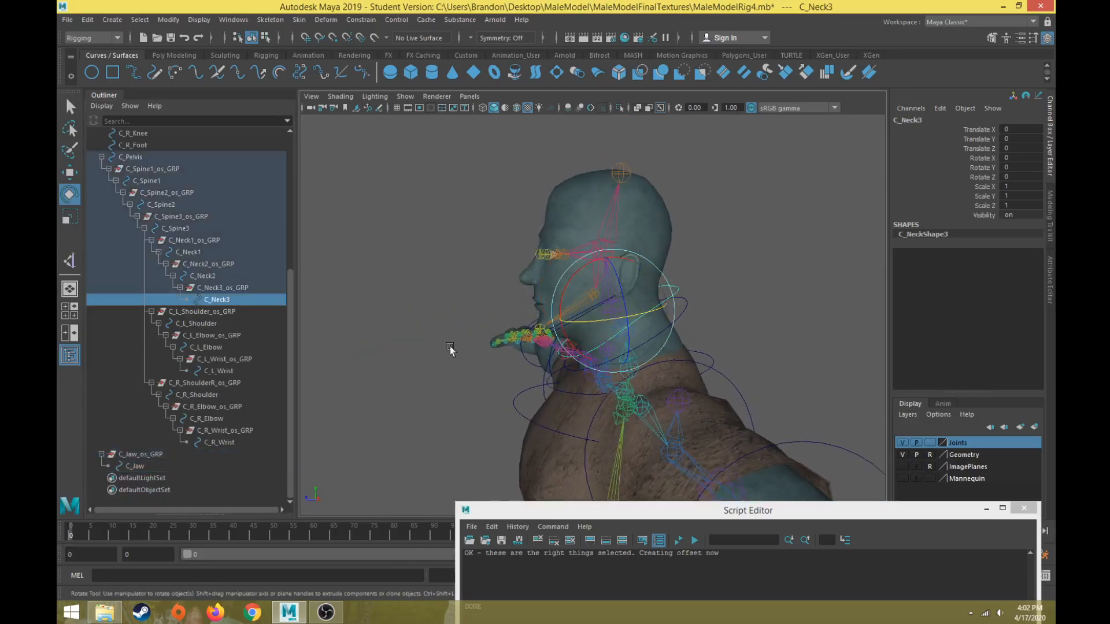
left_click(140, 453)
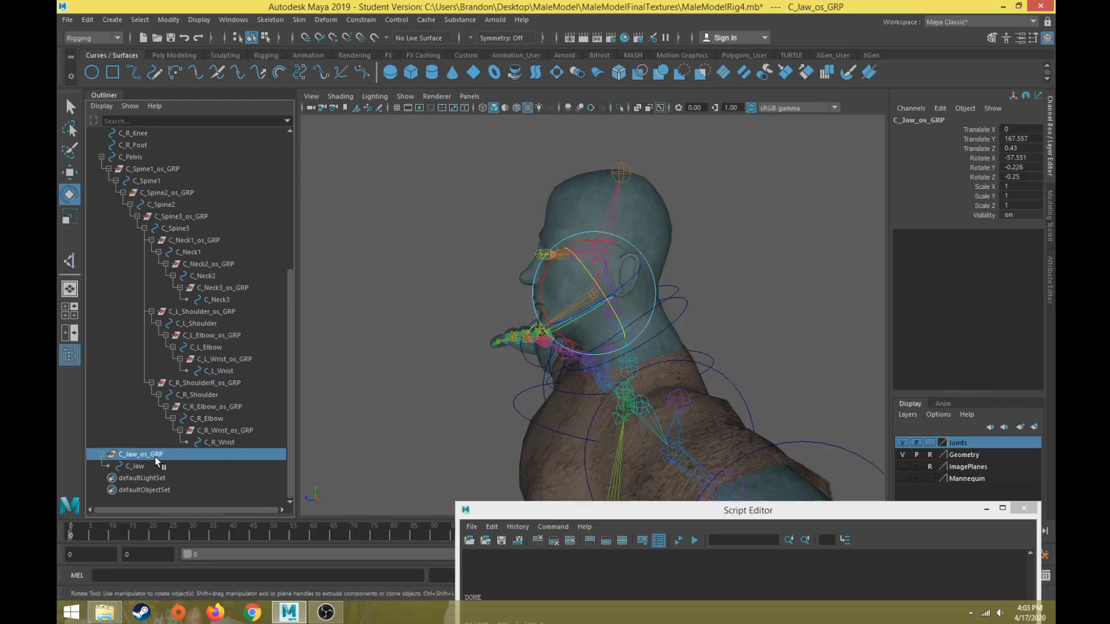
left_click(217, 299, "ctrl")
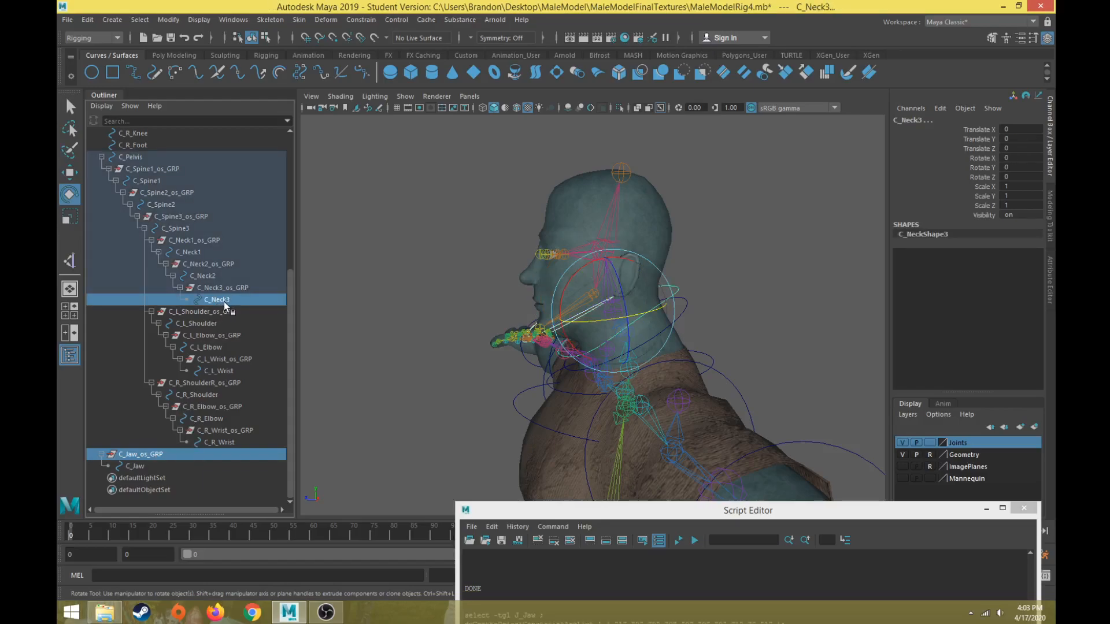
key("p")
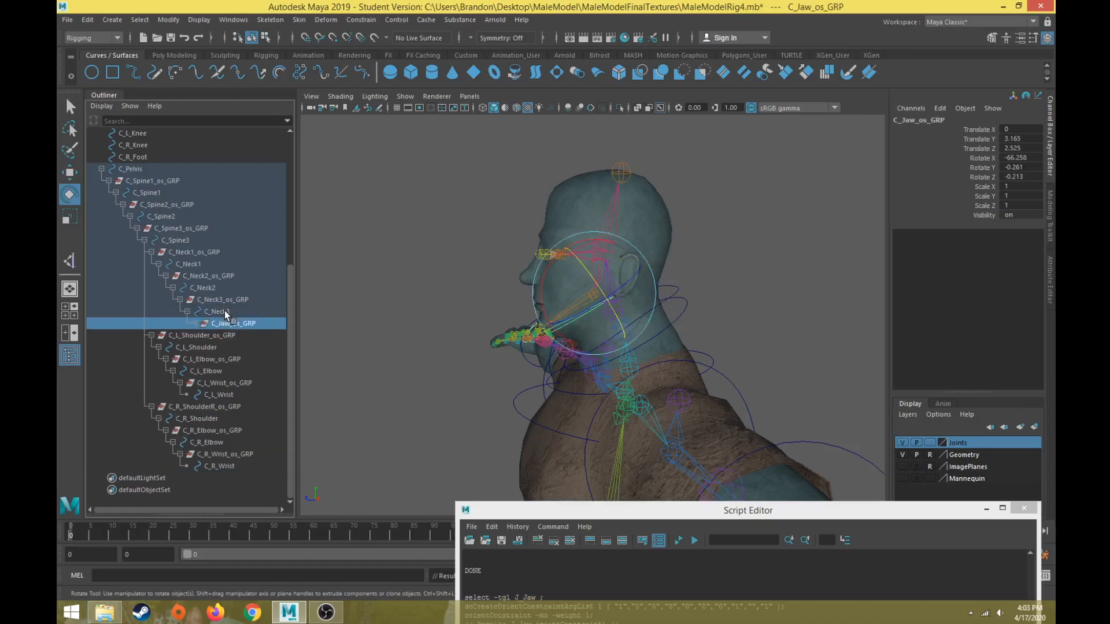
left_click(194, 324)
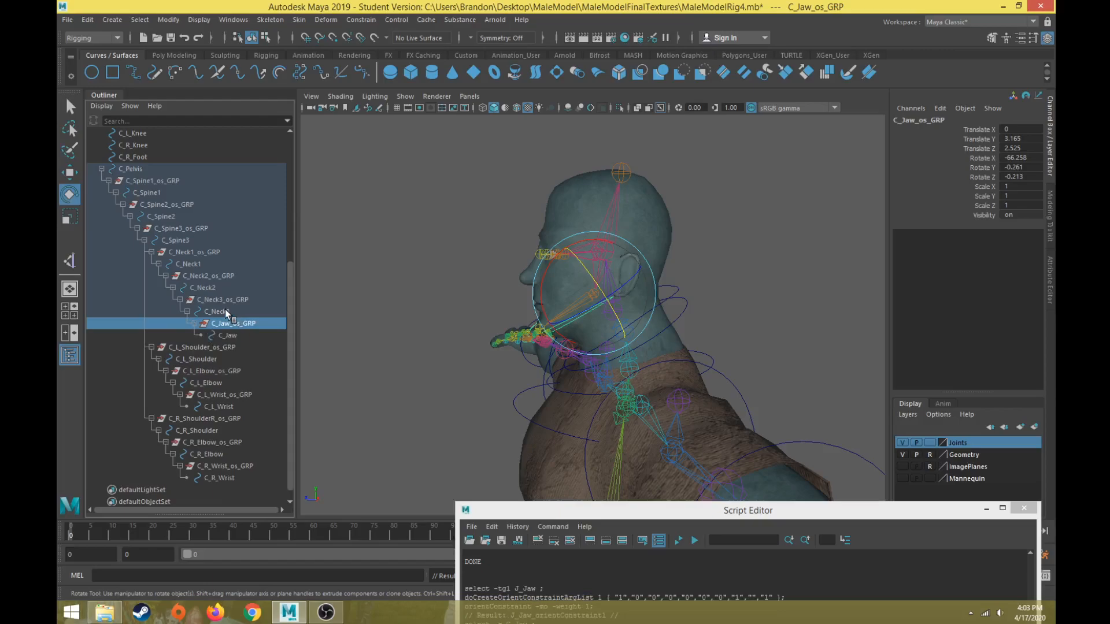
Step: Try rotating the C_Neck3 control to test whether the jaw follows the head, and undo the test
key("Up")
left_click_drag(614, 292, 563, 369)
key("ctrl+z")
left_click(448, 280)
left_click(564, 323)
key("ctrl+z")
Step: Close the Script Editor and clear the selection
left_click(1023, 509)
mouse_move(682, 318)
left_mouse_down("alt")
mouse_move(761, 311)
mouse_move(694, 341)
mouse_move(674, 336)
left_mouse_up("alt")
left_click(757, 321)
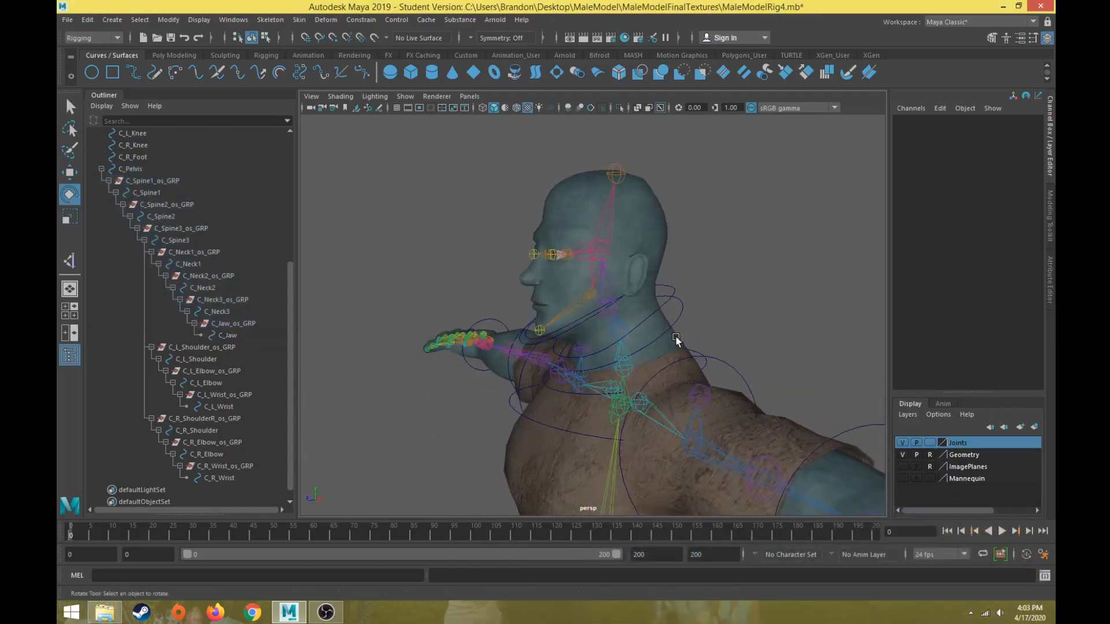
Step: Create a NURBS circle, place it in front of the character and scale it uniformly to about 2.83
scroll(635, 398, "up", 3)
scroll(658, 355, "down", 5)
middle_click_drag(633, 373, 618, 301, "alt")
left_click_drag(670, 326, 619, 317, "alt")
scroll(634, 334, "up", 4)
left_click(91, 72)
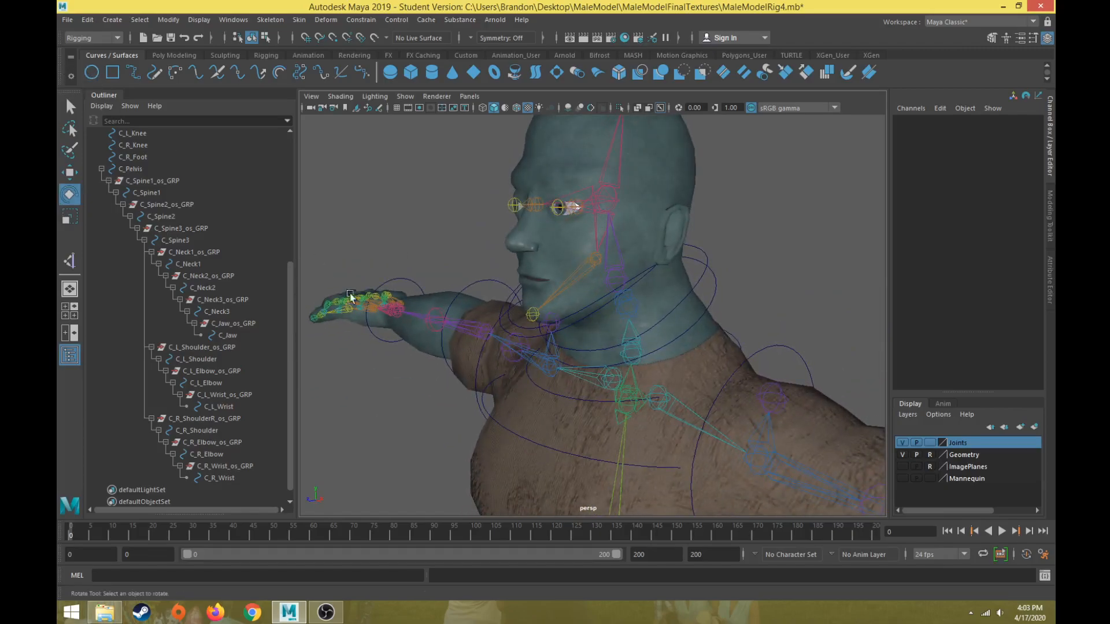
scroll(664, 478, "down", 12)
middle_click_drag(626, 442, 619, 373, "alt")
key("w")
left_click_drag(597, 375, 504, 229, "alt")
scroll(549, 277, "up", 4)
key("r")
left_click_drag(455, 166, 413, 135)
Step: Set the new circle's Rotate X to 90 so it faces forward
key("e")
double_click(1015, 157)
type("90")
key("Return")
Step: Move the circle in front of the face at eye height, about Translate Y 173.6 and Translate Z 51.88
scroll(525, 271, "up", 2)
middle_click_drag(524, 227, 540, 435, "alt")
scroll(537, 425, "up", 3)
key("w")
left_click_drag(536, 424, 603, 316, "alt")
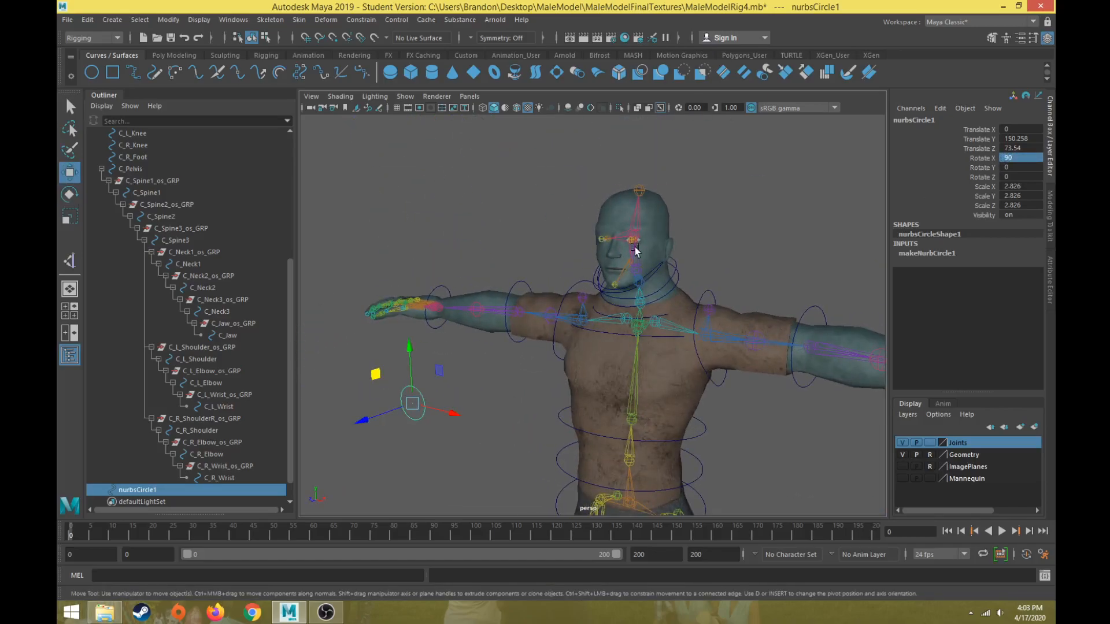
left_click_drag(407, 361, 460, 293)
left_click_drag(488, 296, 508, 295)
key("space")
key("space")
scroll(540, 401, "down", 5)
scroll(631, 359, "up", 3)
scroll(492, 433, "up", 5)
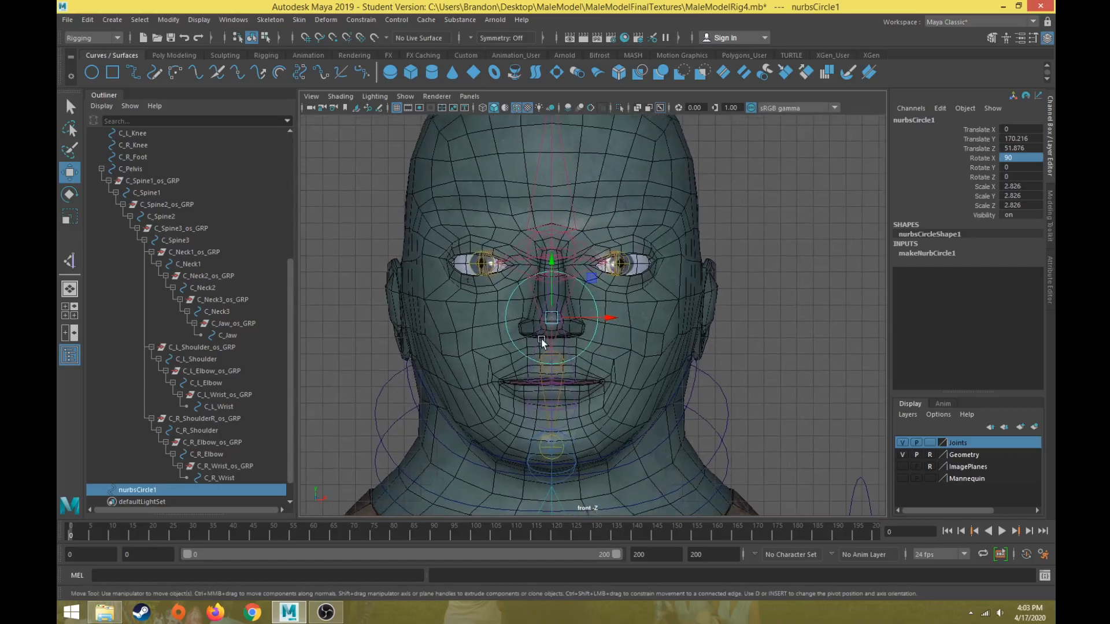
left_click_drag(553, 269, 569, 209)
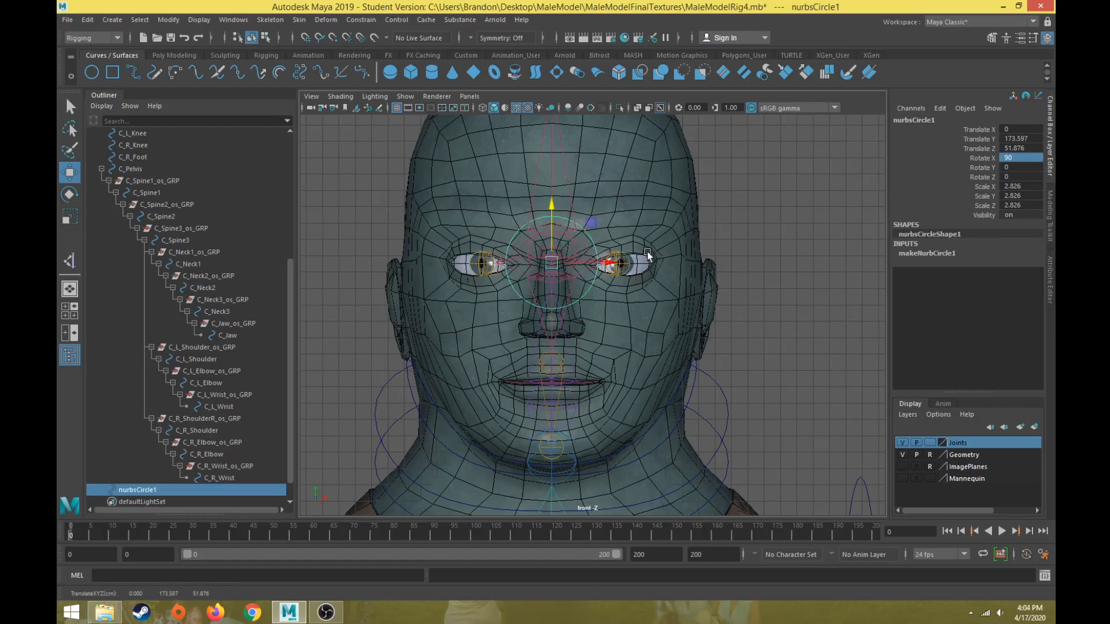
Step: Duplicate the circle and stretch the copy around both eyes to about Scale X 8.01 and Scale Z 4.59
key("r")
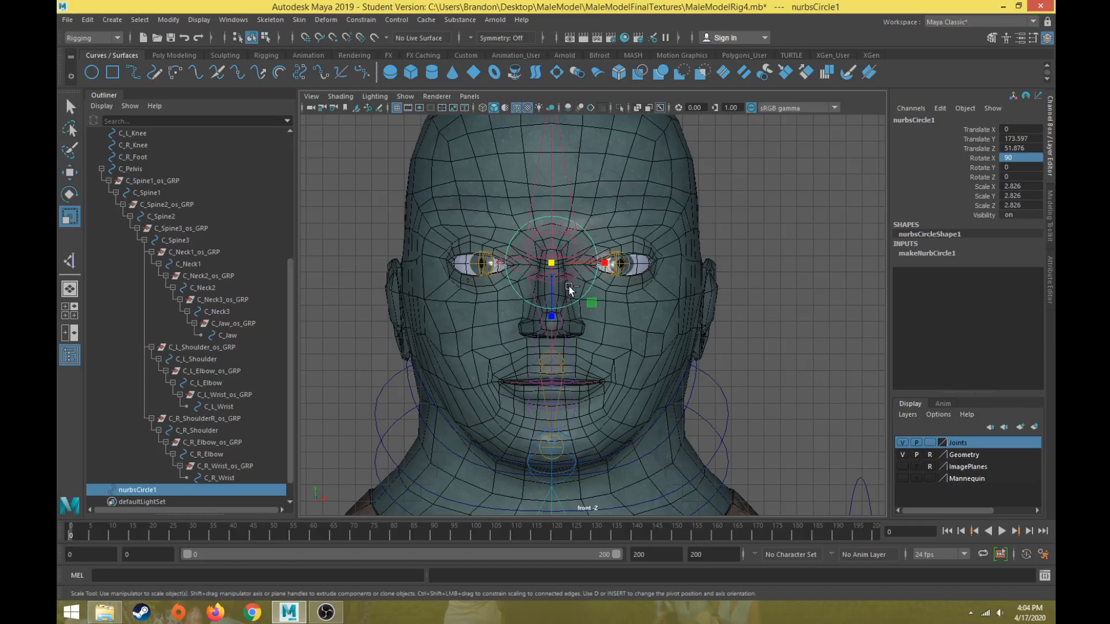
key("ctrl+d")
left_click_drag(590, 303, 607, 316)
left_click_drag(638, 265, 644, 272)
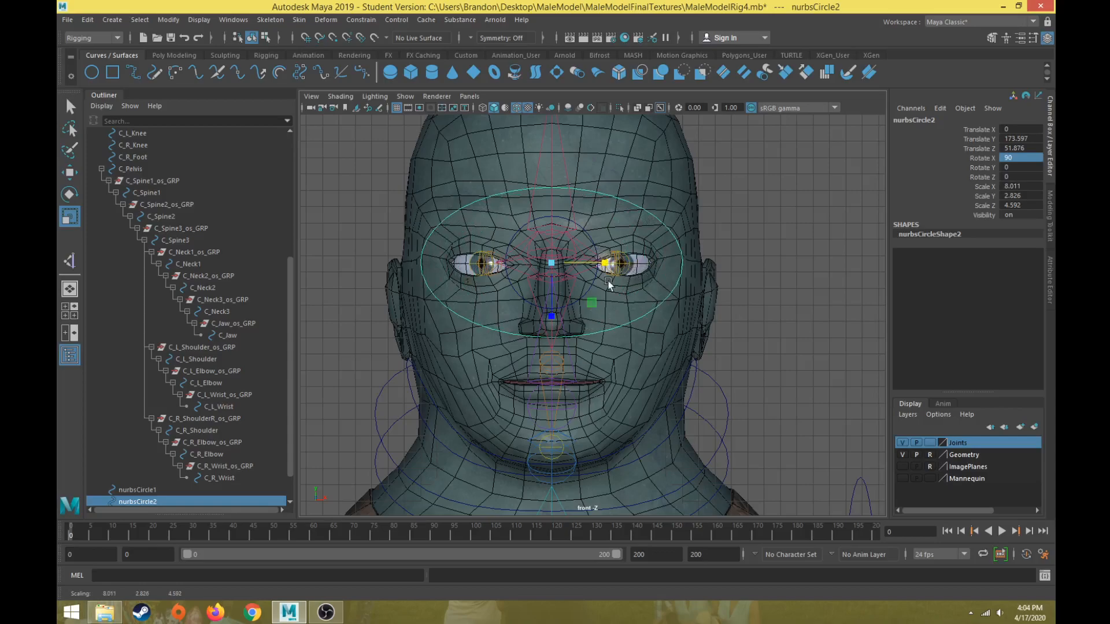
Step: Scale the original circle inside the large oval down uniformly to about 1.57
left_click(162, 490)
left_click_drag(554, 262, 532, 283)
key("w")
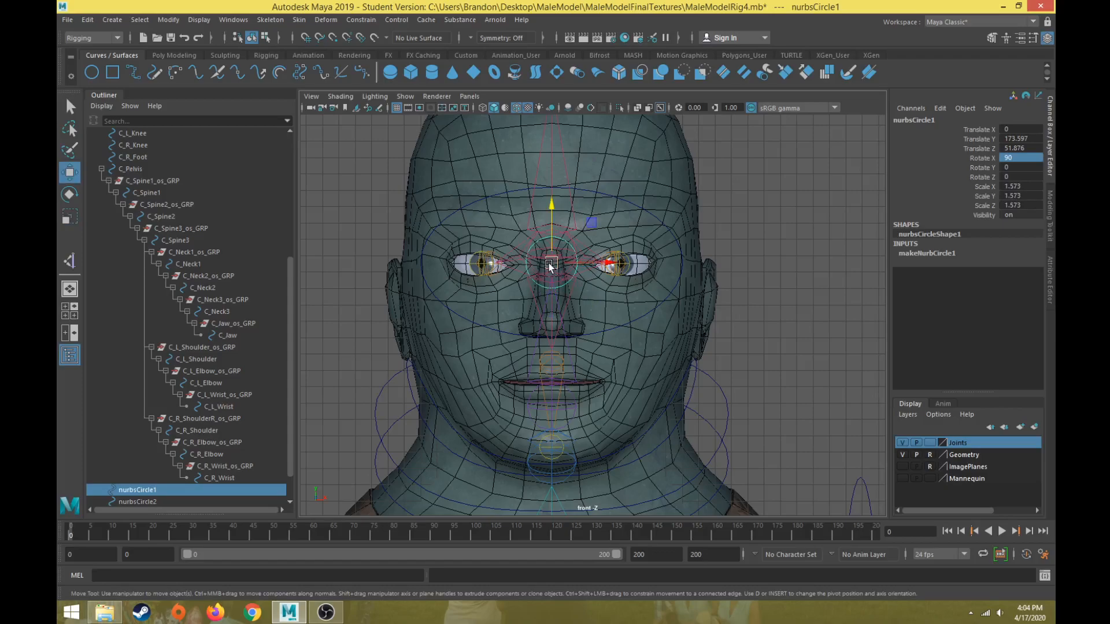
Step: With the Geometry and Joints layers hidden, duplicate the small circle and spread the pair to about X -3.89 and X 3.09
left_click(903, 454)
left_click(903, 453)
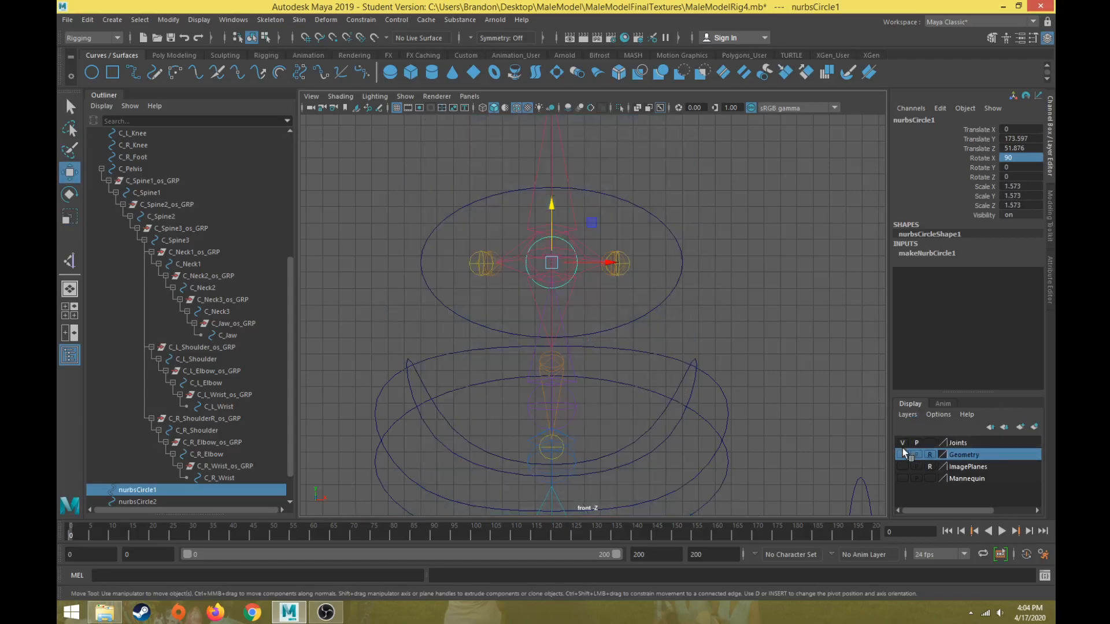
left_click(905, 446)
left_click_drag(674, 208, 645, 244)
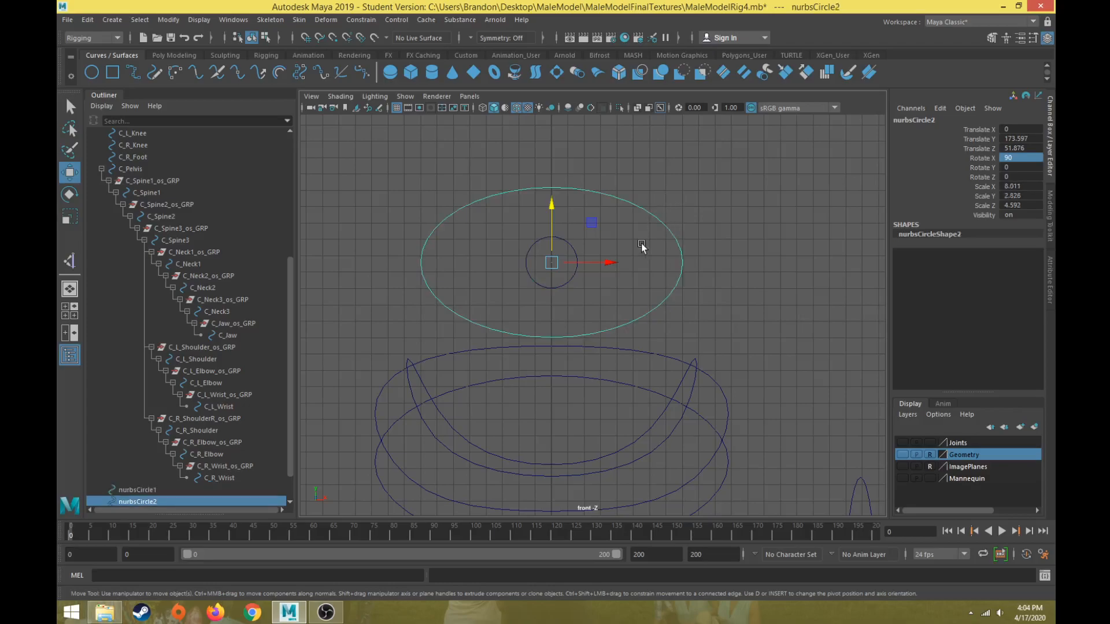
left_click_drag(554, 288, 513, 261)
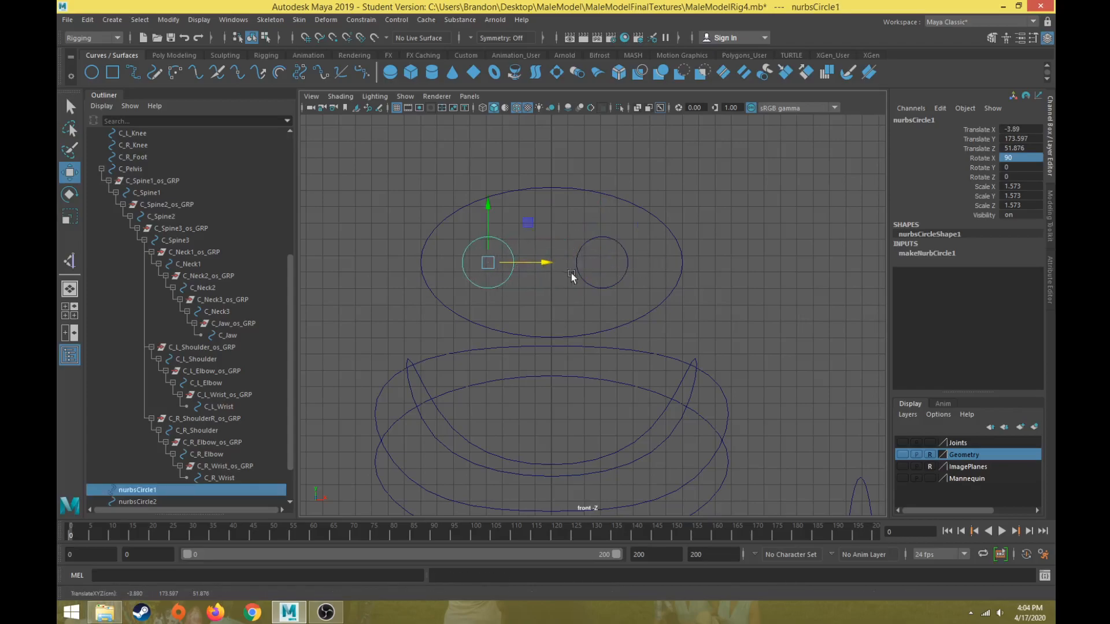
Step: Show the Joints layer again and snap the left eye's circle to the J_L_Eye joint at X 3.747, Y 173.541
left_click(606, 237)
left_click(901, 442)
left_click(901, 454)
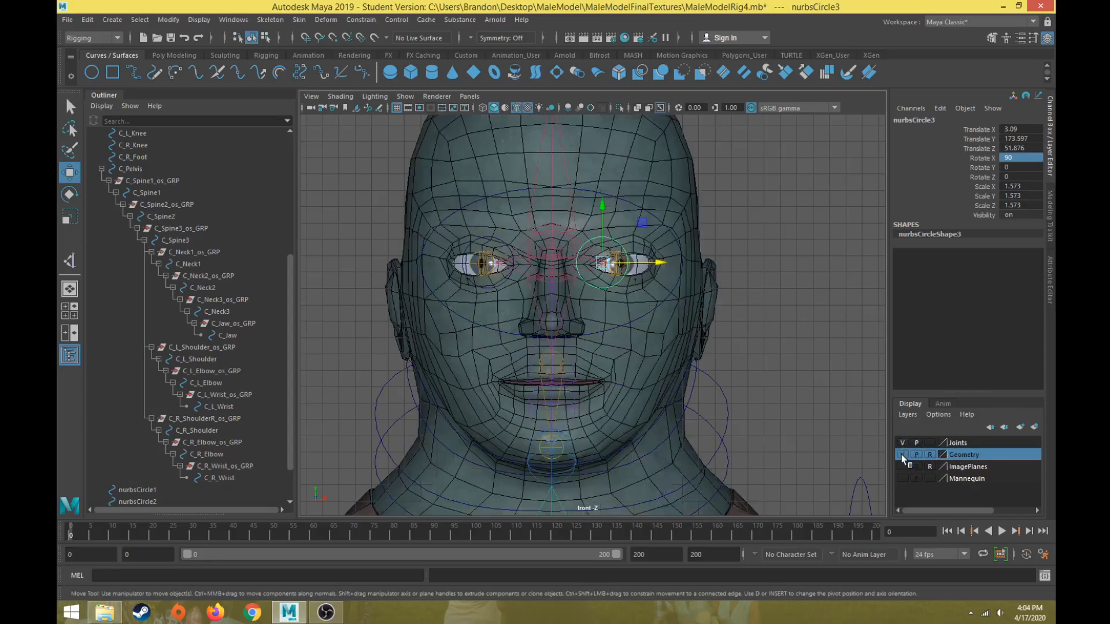
scroll(615, 307, "up", 8)
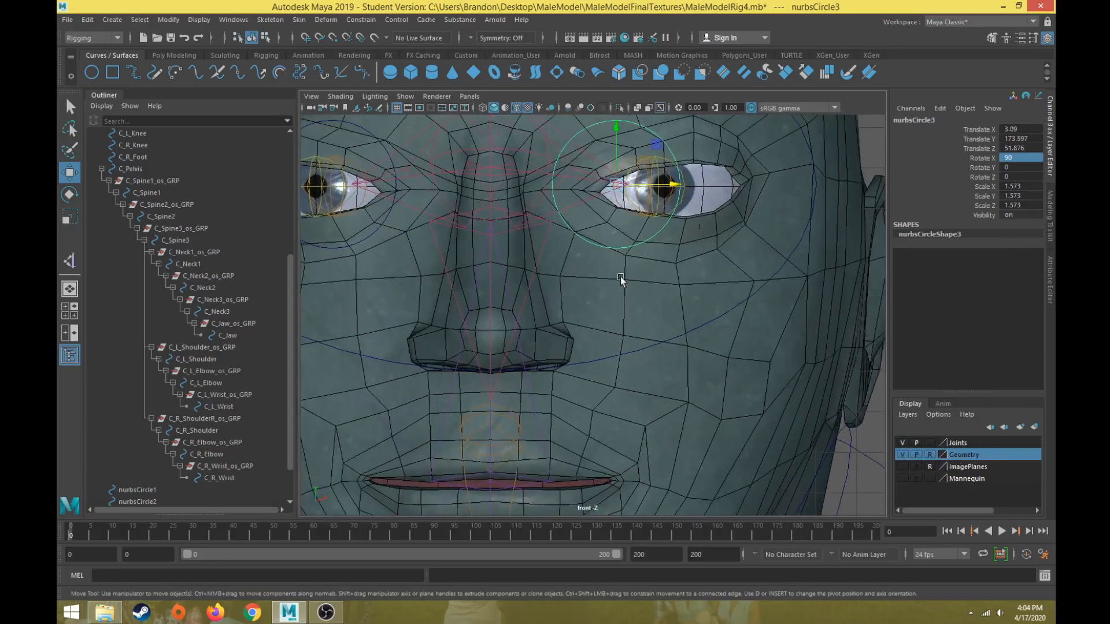
middle_click_drag(590, 271, 568, 320, "alt")
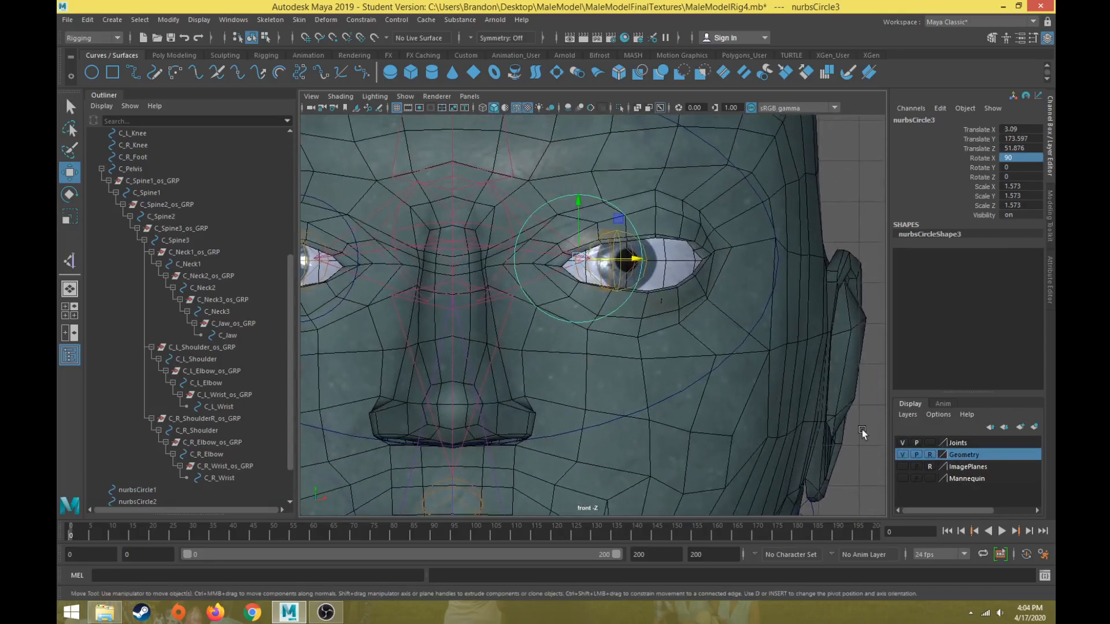
left_click(901, 454)
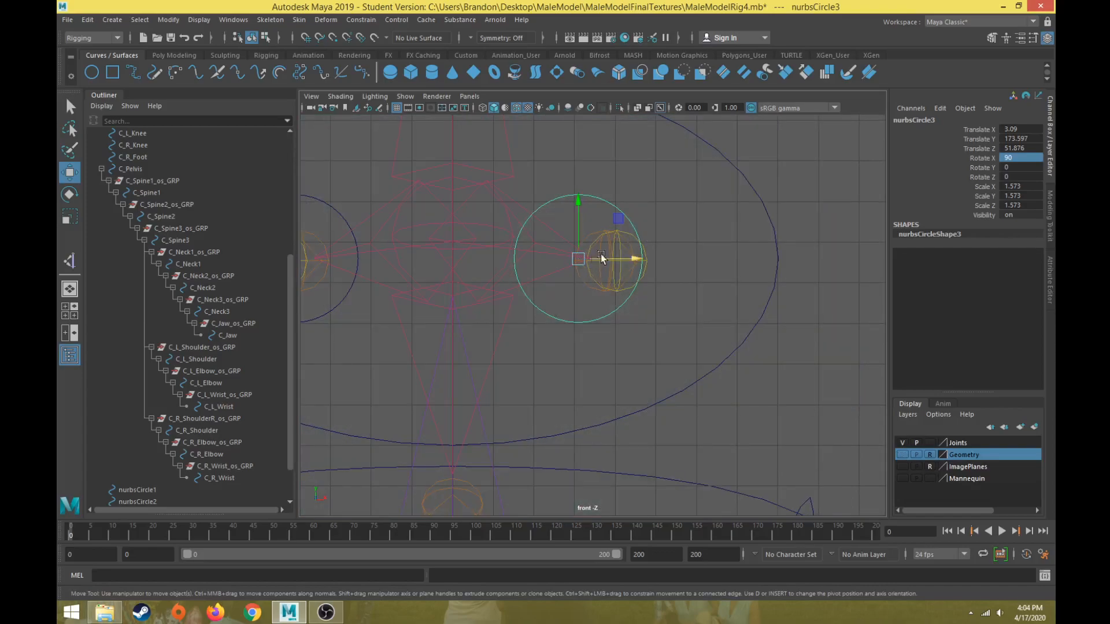
key("v")
left_click_drag(630, 259, 601, 262)
left_click_drag(604, 218, 605, 212)
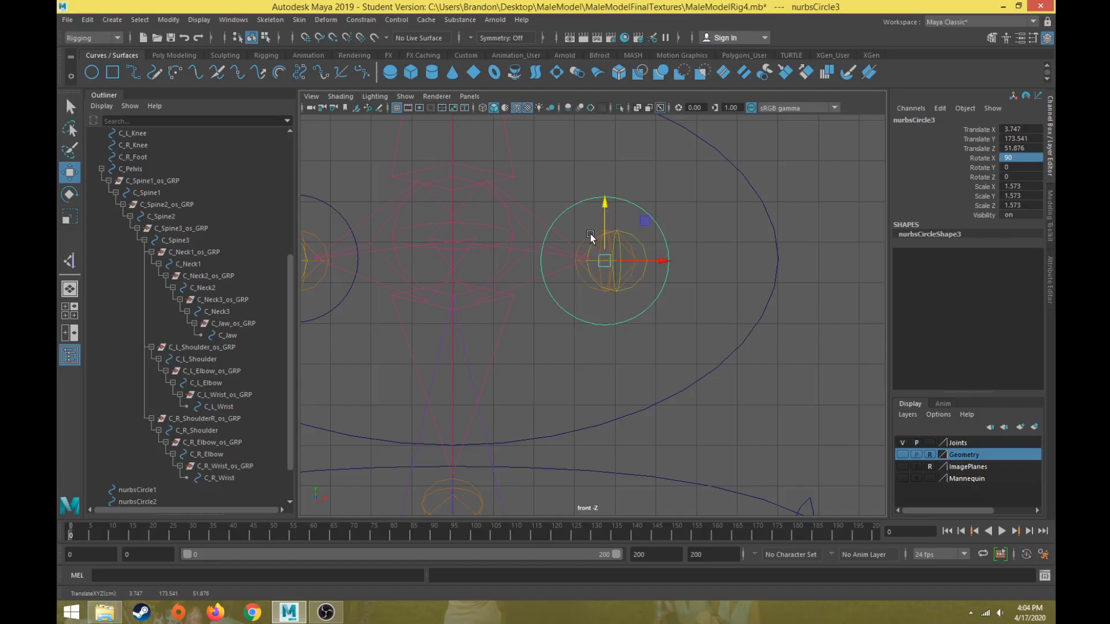
left_click(591, 234)
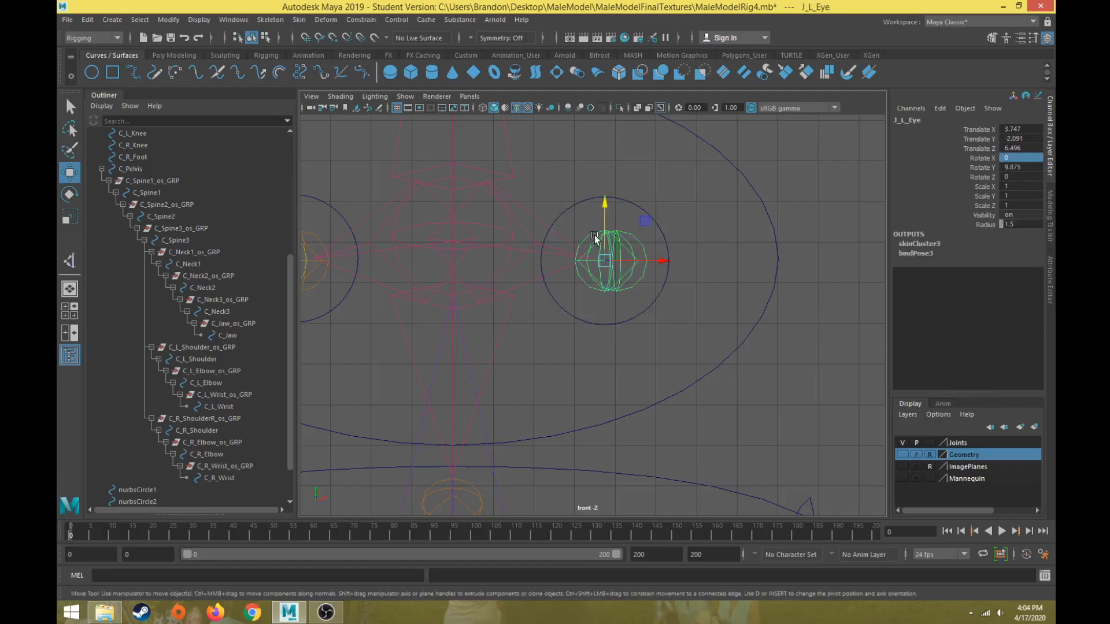
left_click(637, 209)
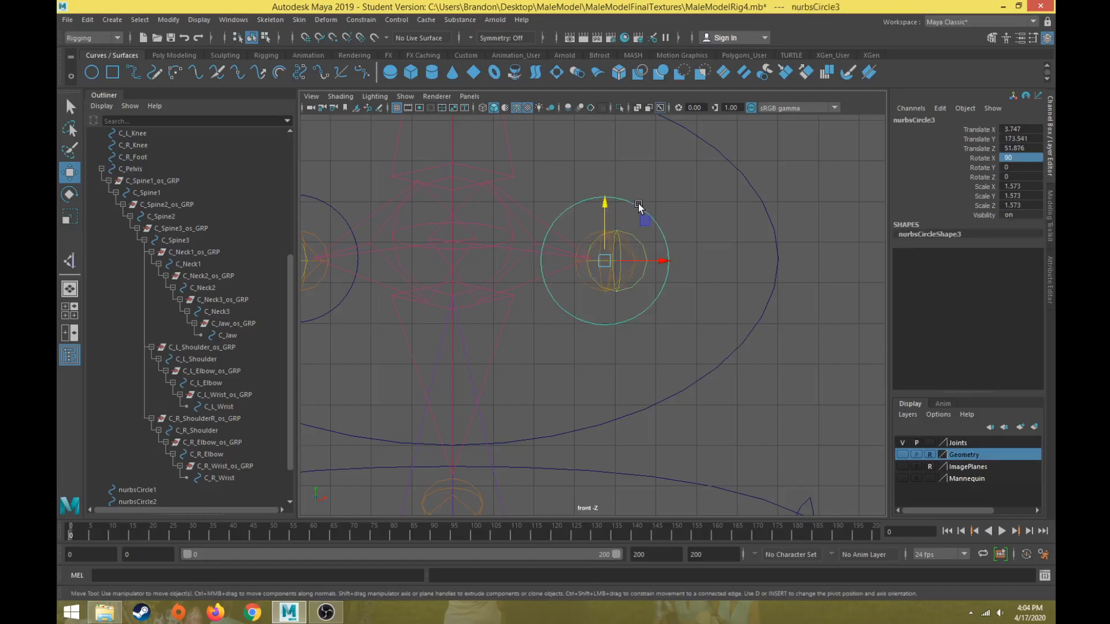
Step: Snap the right eye's circle to the inner right eye joint at X -3.774, Y 173.541
left_click(324, 203)
middle_click_drag(339, 255, 504, 261, "alt")
key("v")
left_click_drag(505, 264, 469, 255)
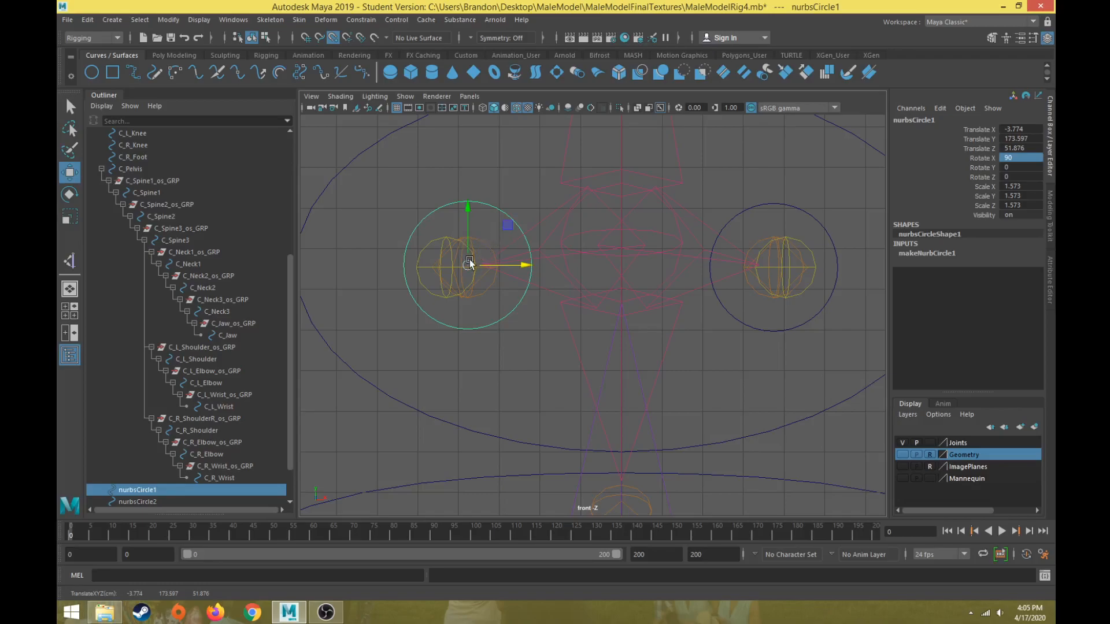
key("ctrl+z")
key("v")
left_click_drag(519, 267, 528, 265)
left_click_drag(470, 211, 471, 226)
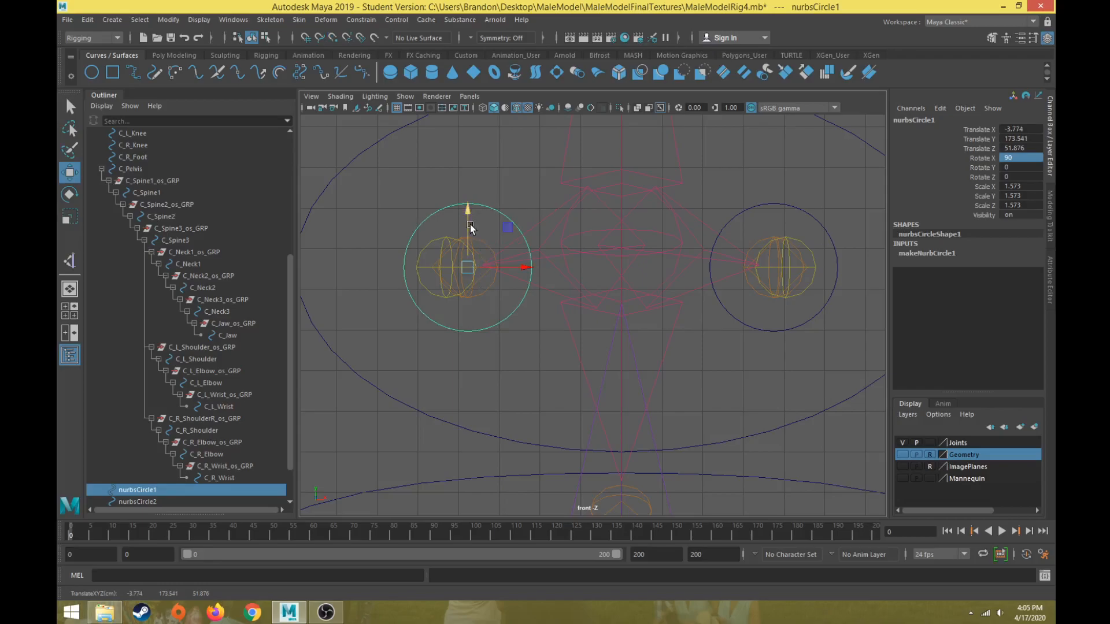
Step: Examine the eye circles and eye joints in perspective and front views, with the head geometry temporarily shown
key("space")
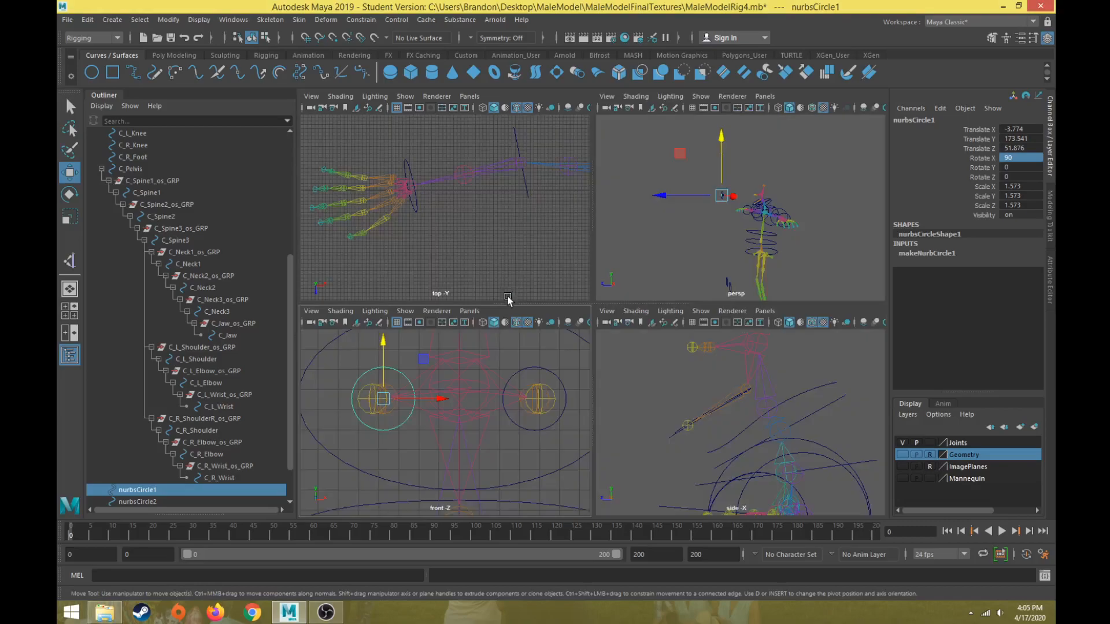
key("space")
left_click_drag(503, 289, 549, 281, "alt")
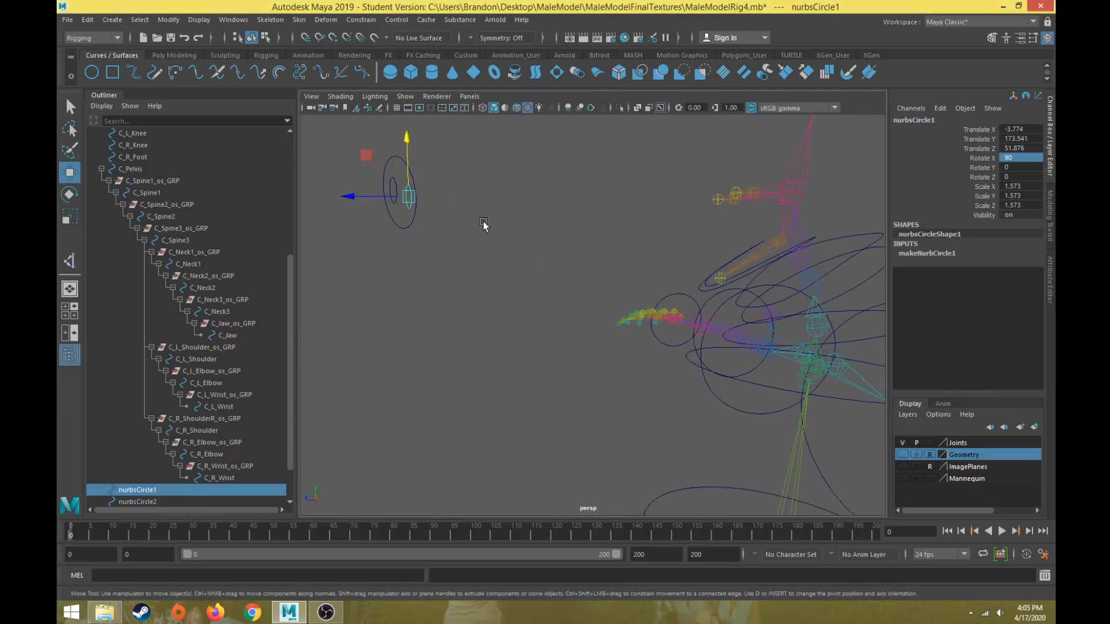
left_click_drag(390, 227, 466, 241, "alt")
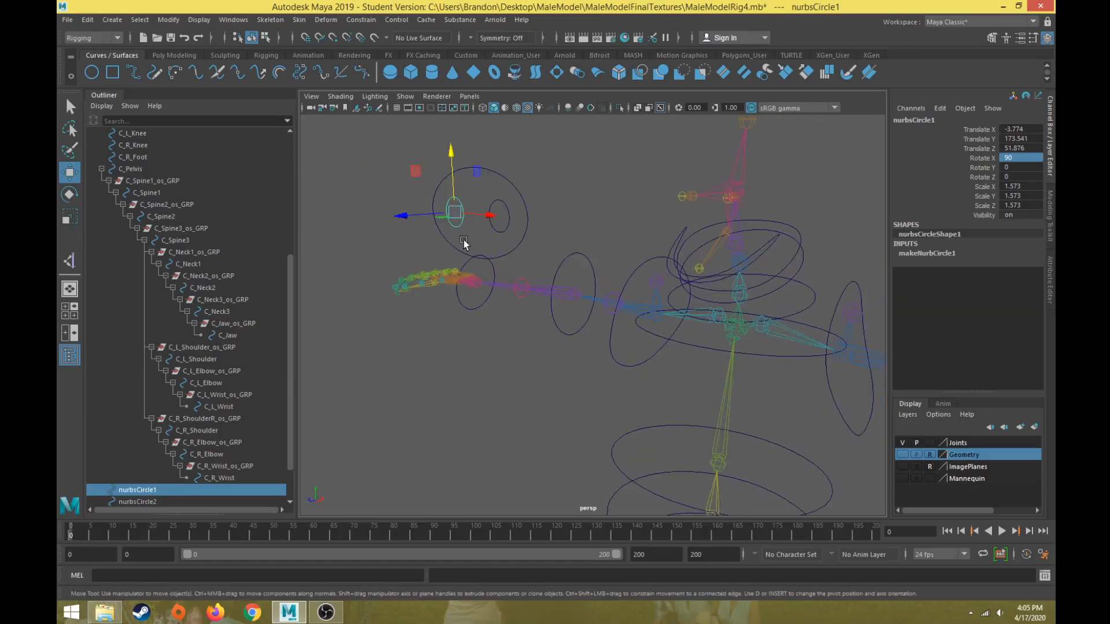
key("space")
key("space")
scroll(741, 373, "up", 2)
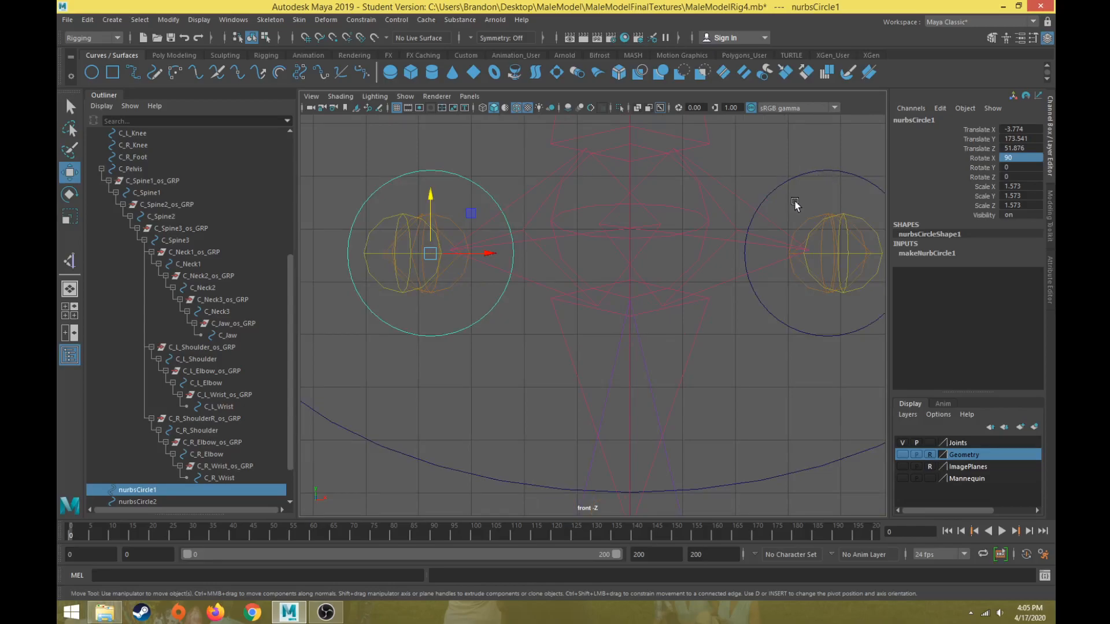
scroll(762, 259, "down", 4)
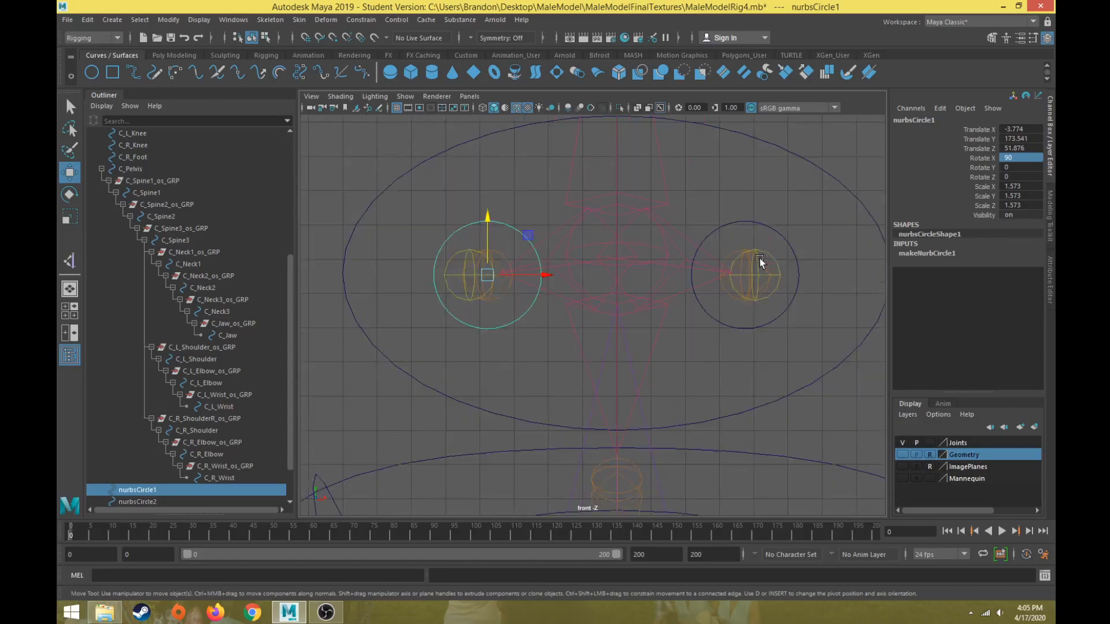
key("space")
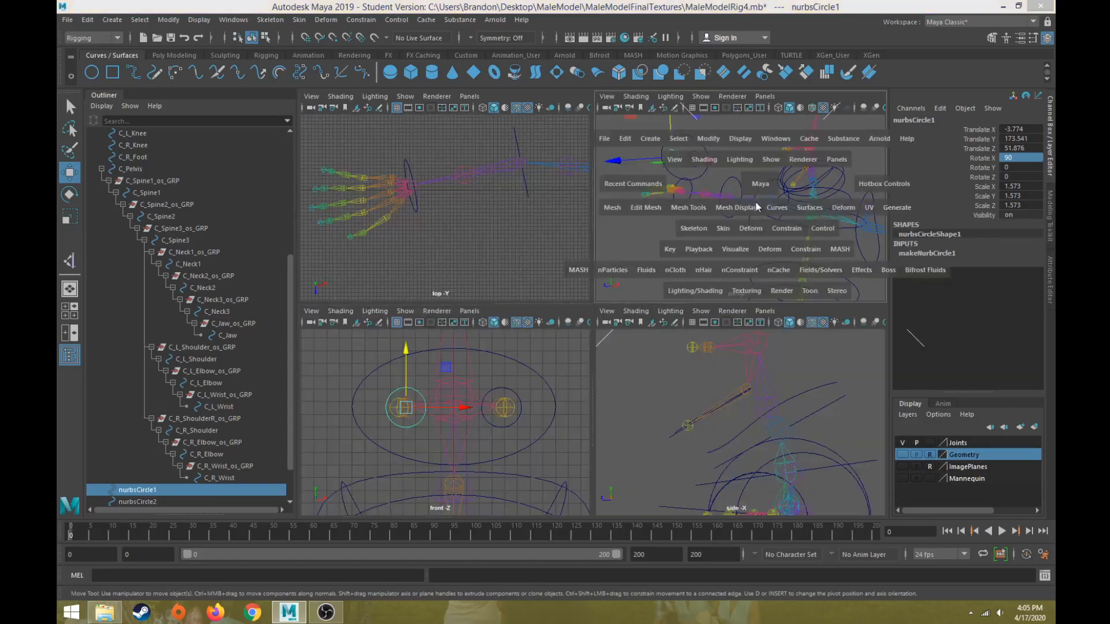
key("space")
left_click(902, 455)
left_click_drag(682, 265, 525, 367, "alt")
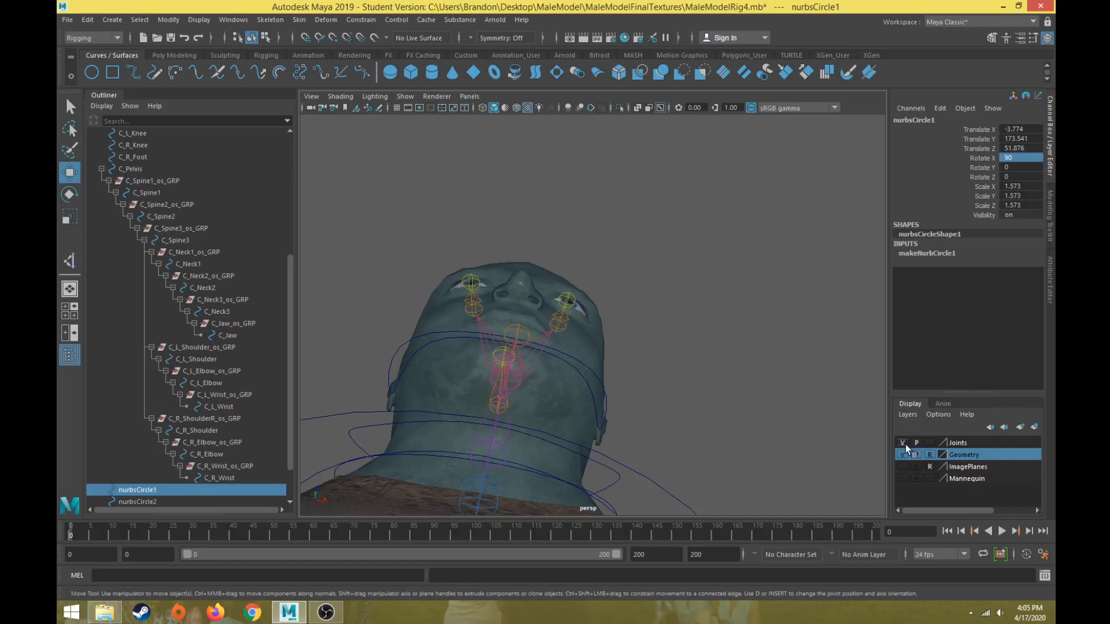
left_click_drag(730, 344, 711, 401, "alt")
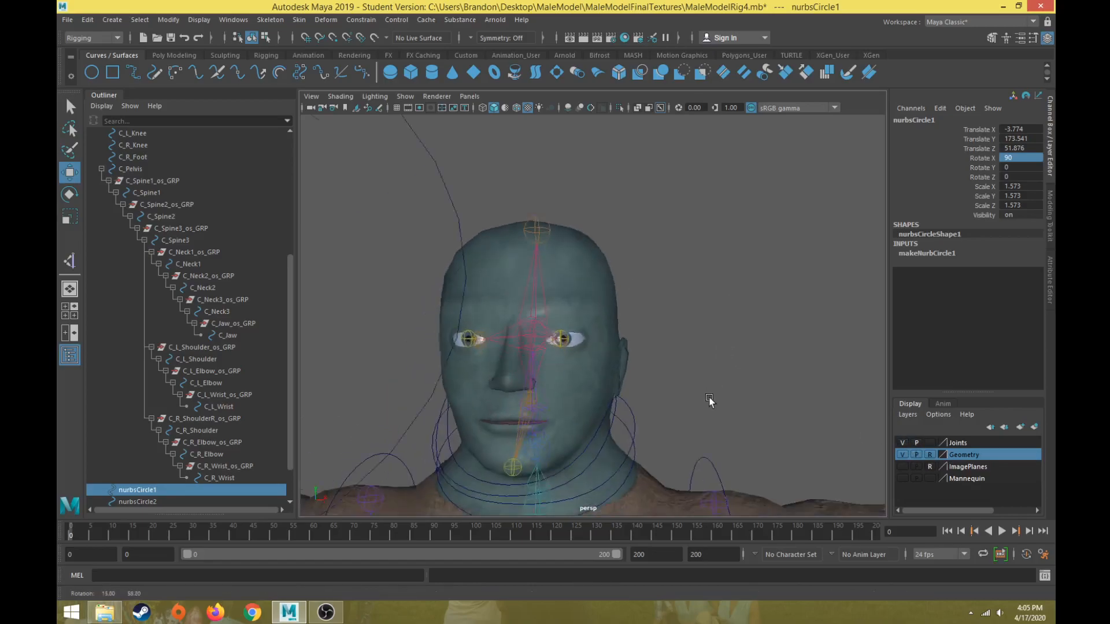
left_click(902, 454)
Step: Snap the right eye's circle horizontally to the outer right eye joint at Translate X -4.303
key("space")
key("space")
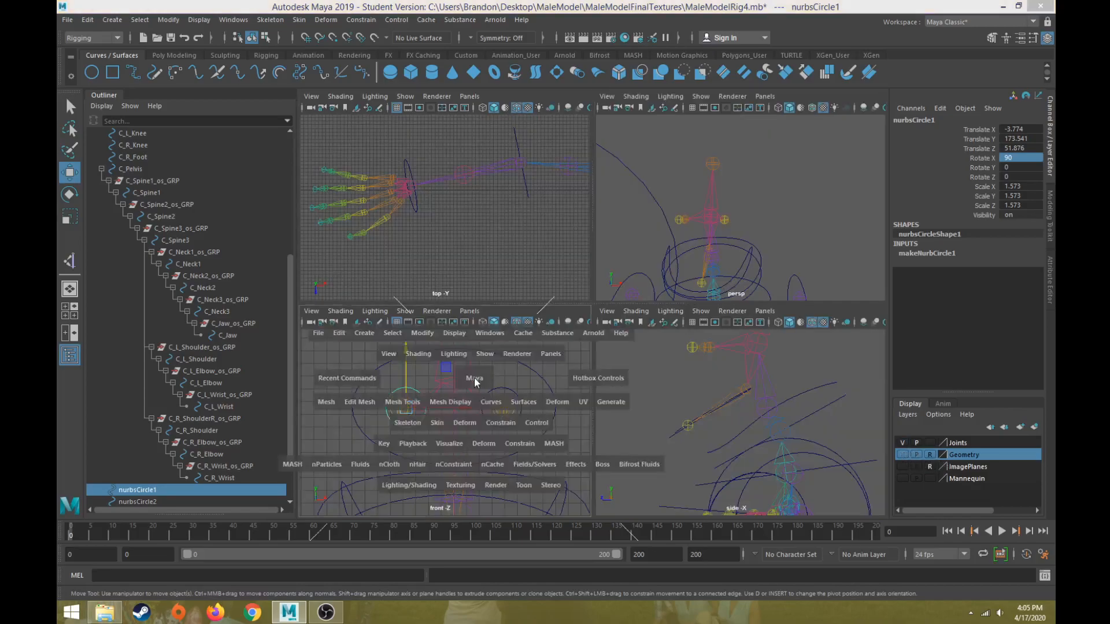
scroll(527, 352, "up", 1)
middle_click_drag(527, 352, 560, 340, "alt")
key("v")
left_click_drag(550, 270, 471, 276)
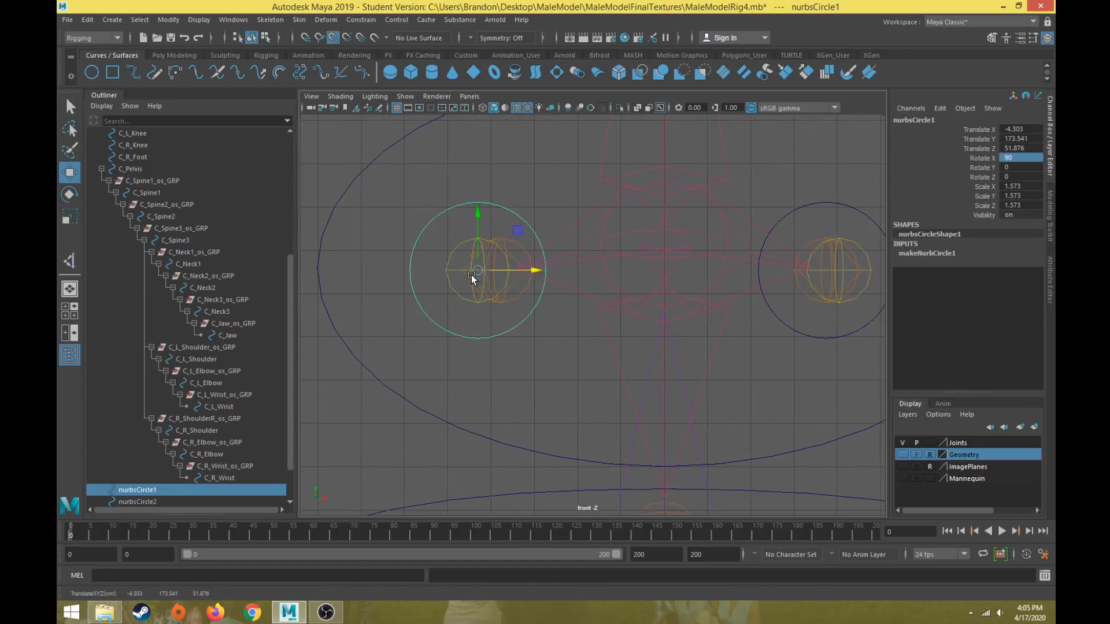
Step: Snap the left eye's circle horizontally to the outer left eye joint at Translate X 4.04
left_click(819, 208)
middle_click_drag(803, 246, 716, 294, "alt")
left_click_drag(738, 293, 744, 294)
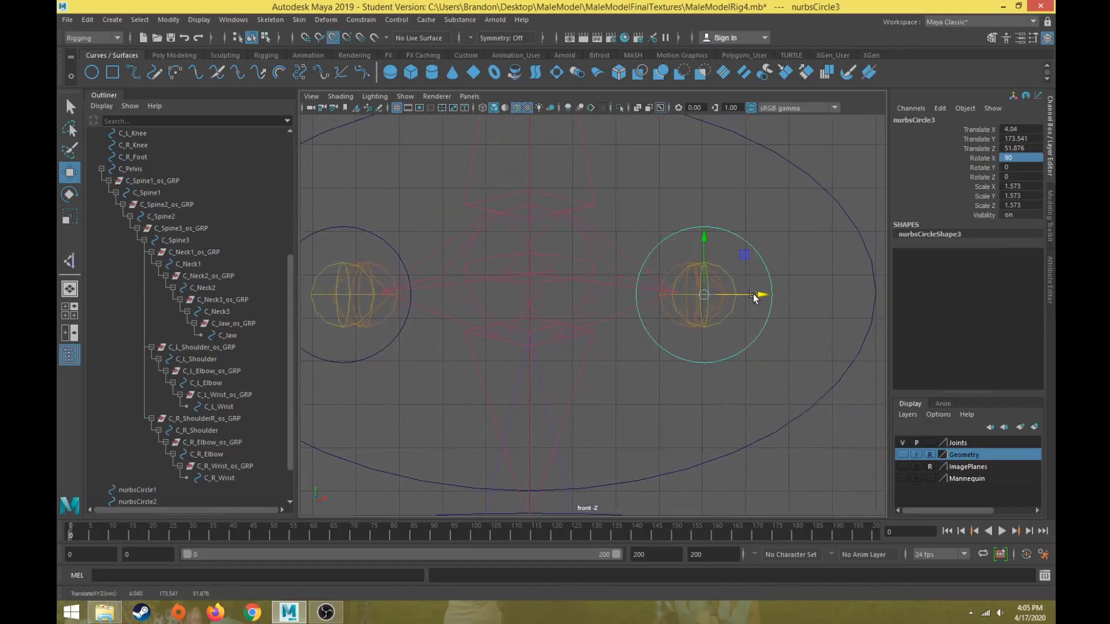
Step: Show the Geometry layer in the perspective view and bring the eye circles and head into view together
key("space")
key("space")
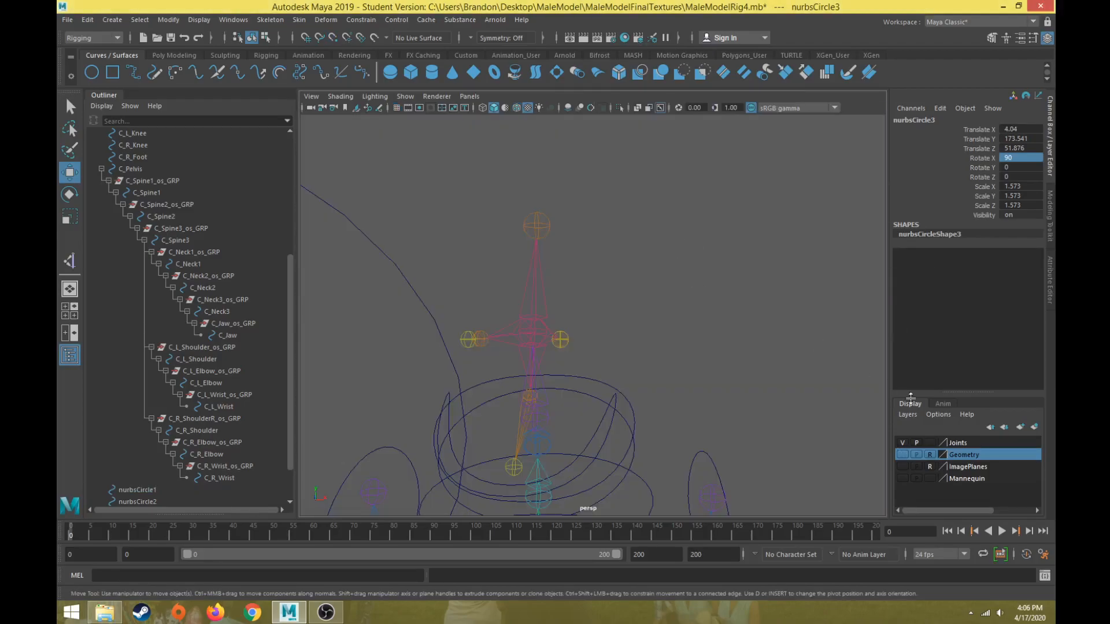
left_click(902, 455)
scroll(612, 386, "down", 3)
left_click_drag(594, 384, 547, 388, "alt")
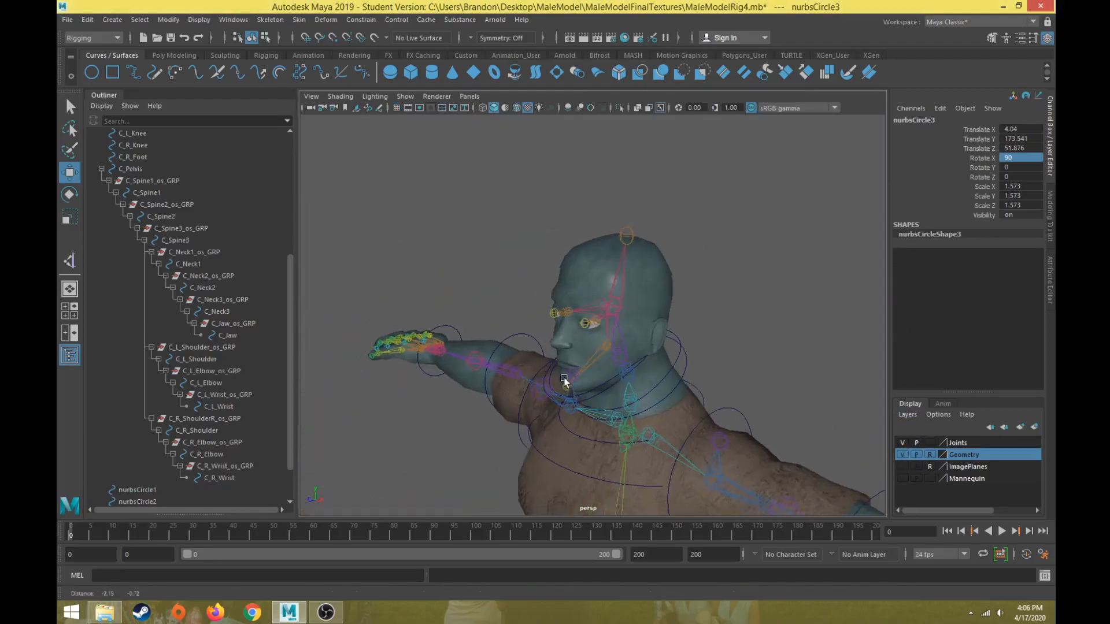
middle_click_drag(547, 389, 642, 365, "alt")
left_click_drag(504, 336, 559, 326, "alt")
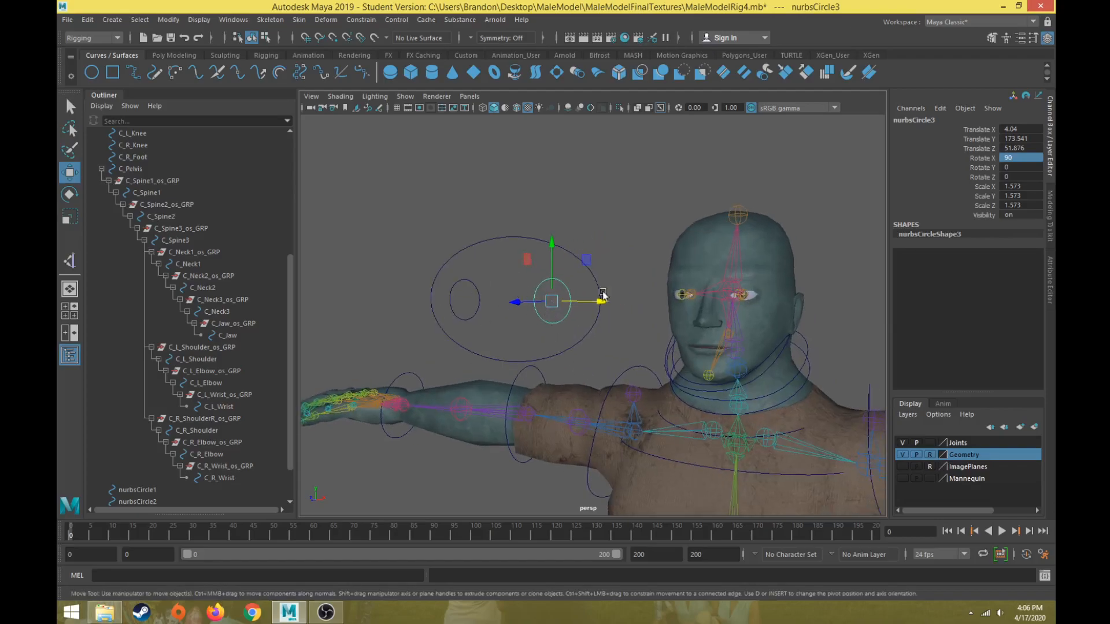
Step: Flatten both eye circles into ovals by scaling their upper and lower control vertices vertically toward each other
right_click_drag(544, 287, 427, 278)
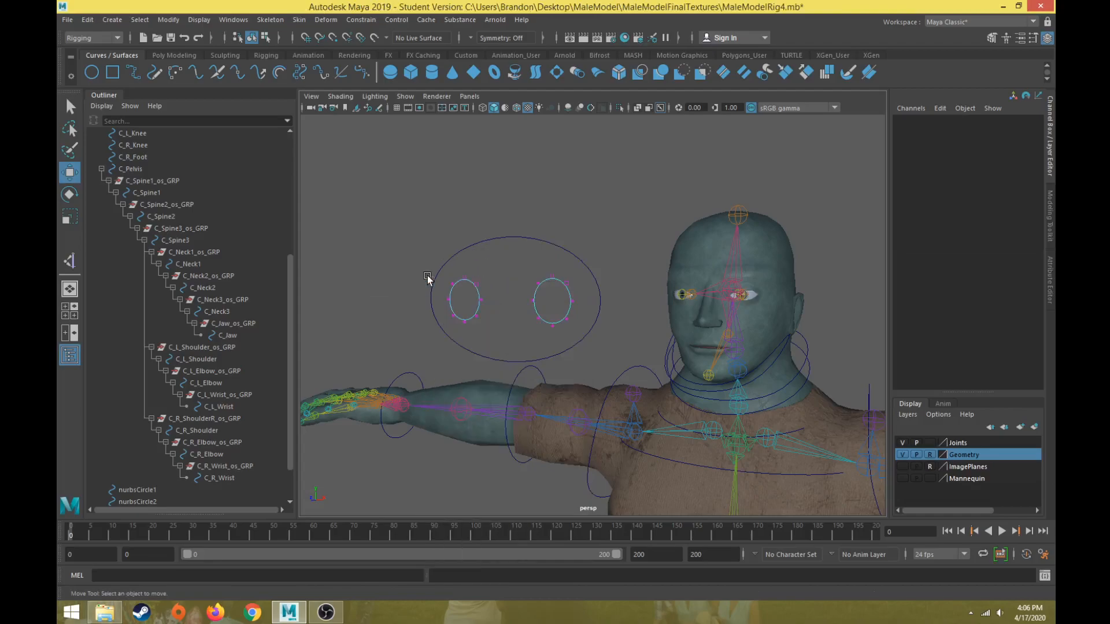
left_click_drag(448, 274, 389, 268, "alt")
left_click_drag(388, 226, 579, 261)
left_click_drag(412, 277, 569, 322, "shift")
key("ctrl+z")
left_click_drag(517, 294, 448, 302, "alt")
mouse_move(377, 294)
left_mouse_down("shift")
mouse_move(475, 328)
mouse_move(532, 329)
left_mouse_up("shift")
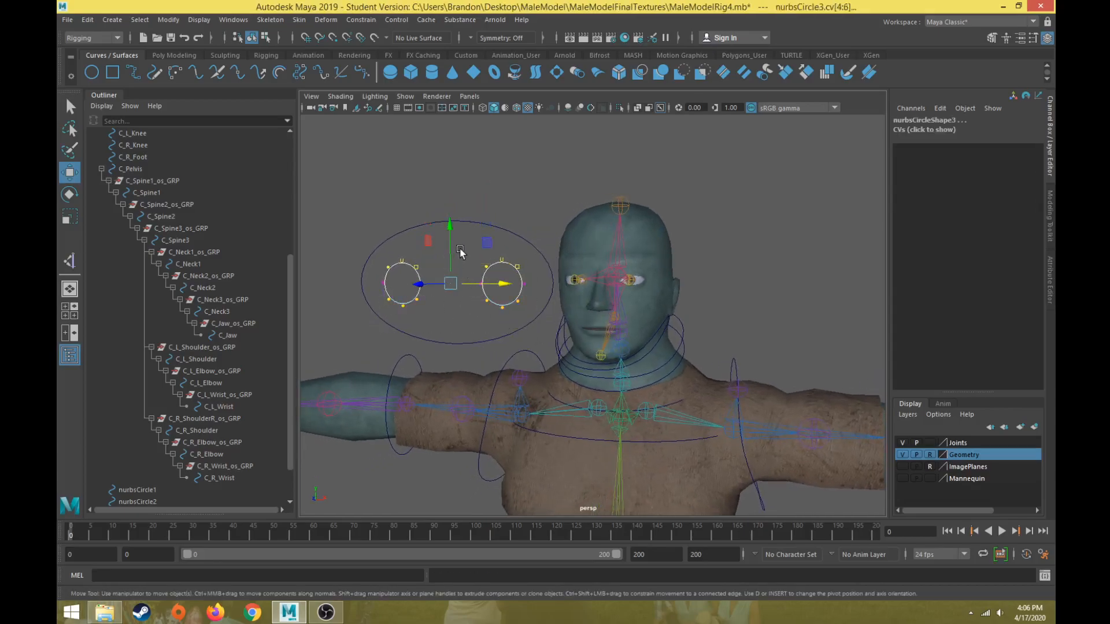
key("r")
left_click_drag(451, 327, 459, 315)
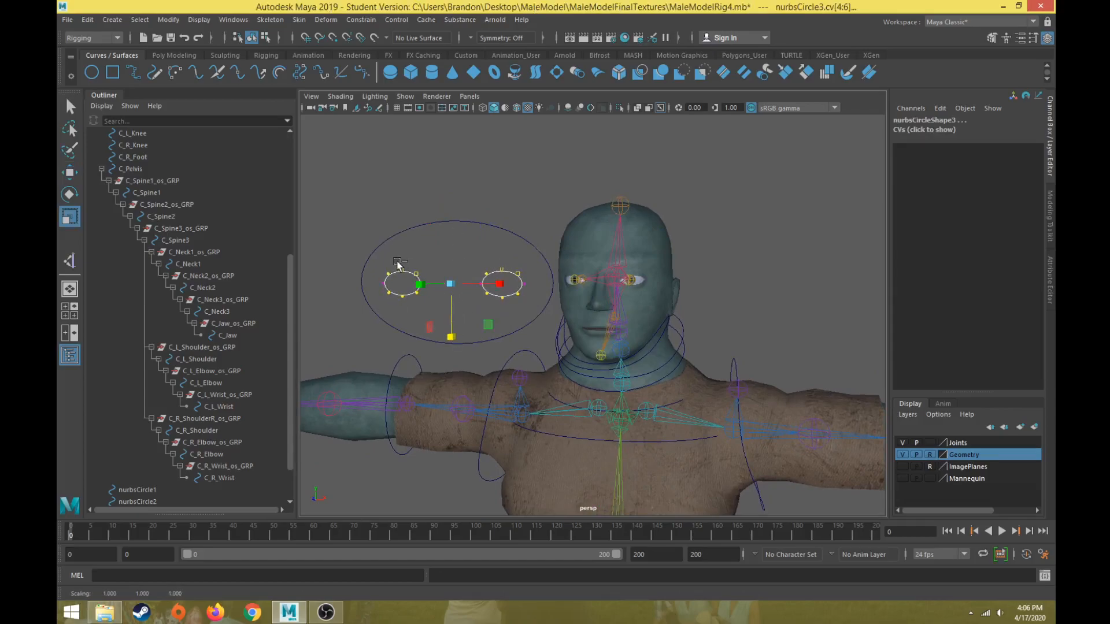
Step: Shape both eye curves into almonds by pinching the diagonal control vertices together vertically and widening the outer pairs again
left_click(502, 297)
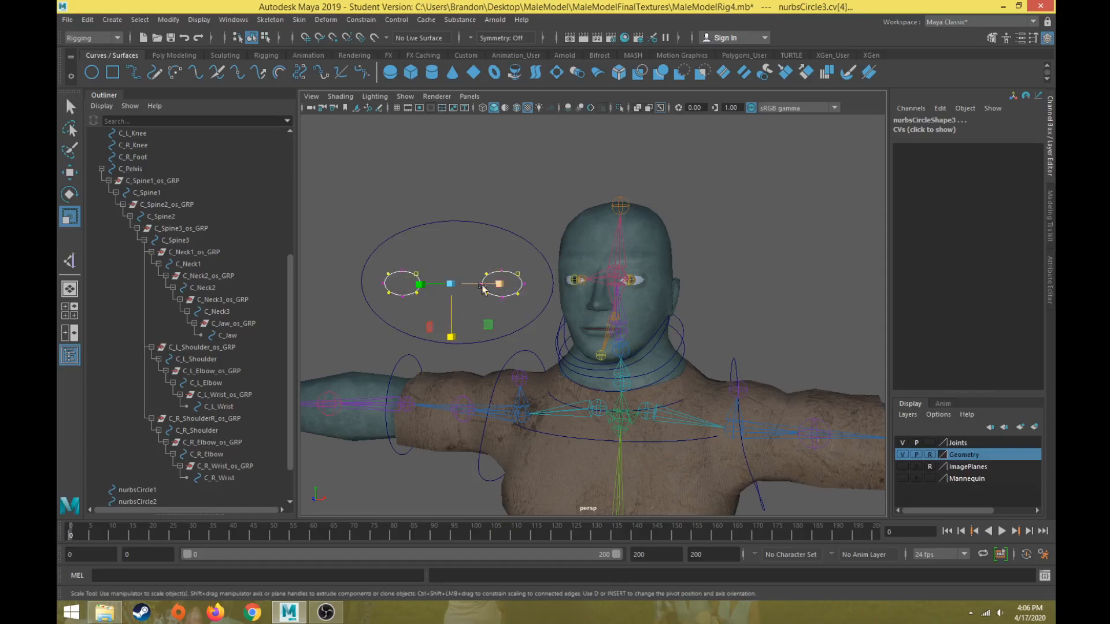
left_click_drag(451, 336, 453, 307)
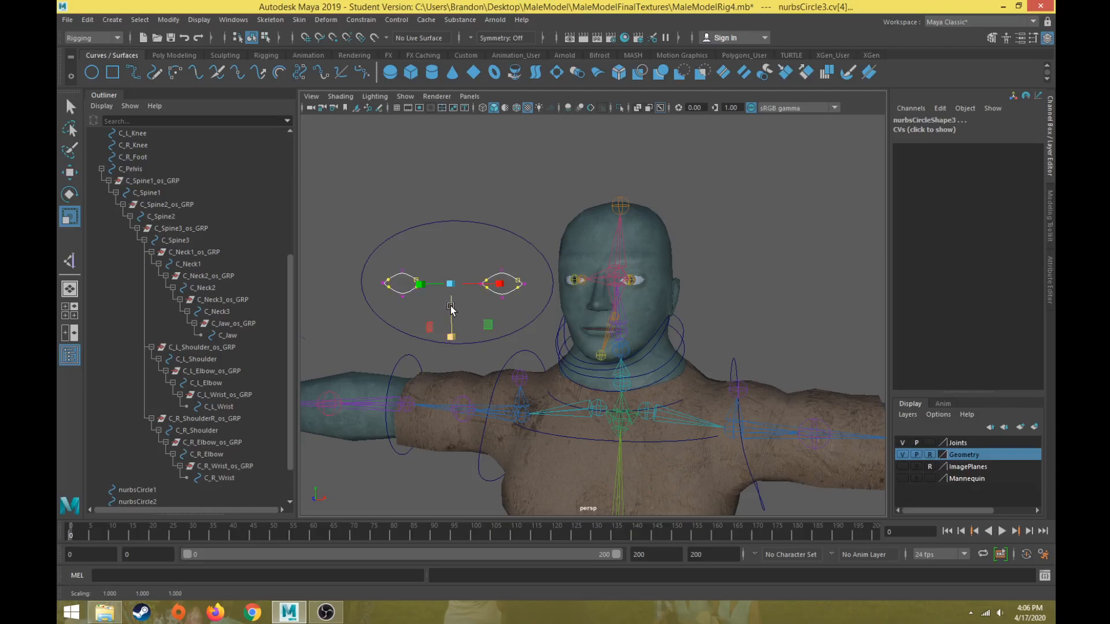
scroll(452, 307, "up", 3)
middle_click_drag(452, 307, 499, 330, "alt")
left_click_drag(500, 357, 501, 354)
left_click_drag(550, 306, 553, 308)
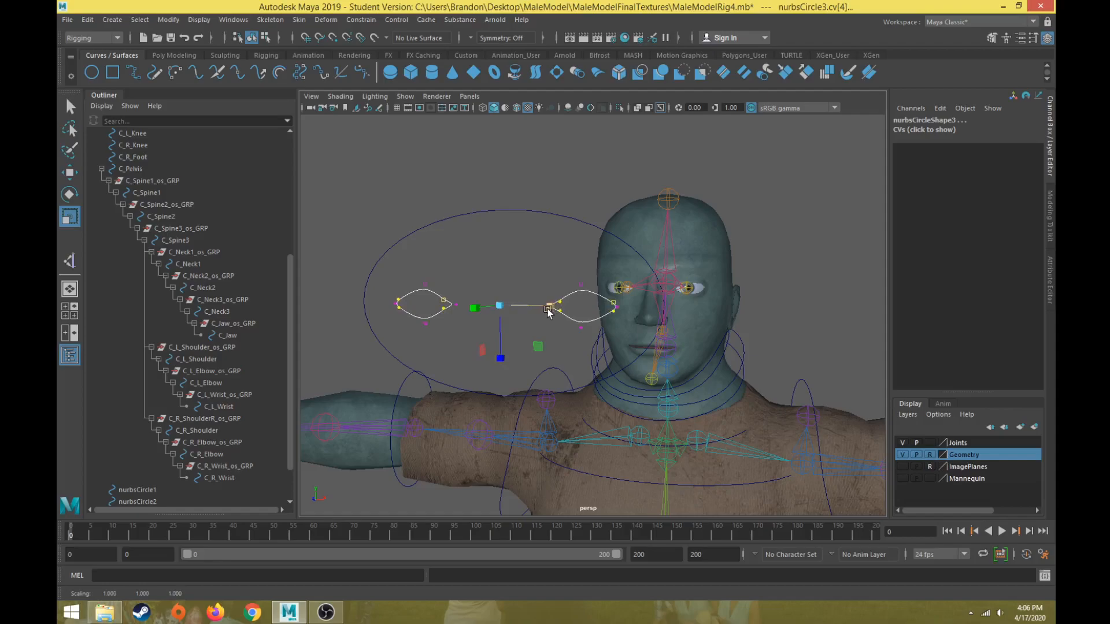
left_click_drag(438, 290, 572, 330, "ctrl")
left_click_drag(499, 359, 497, 402)
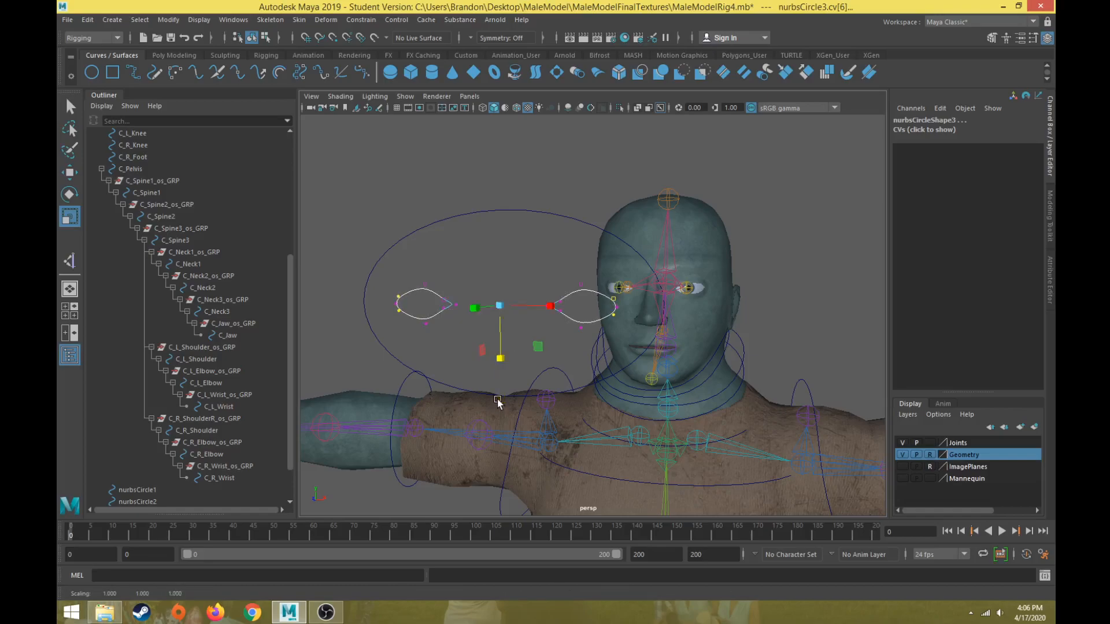
Step: Reshape the surrounding oval into a mask outline by raising its bottom-middle control vertex and lowering its top-middle one, and return to object selection
right_click_drag(515, 260, 478, 216)
left_click(544, 212)
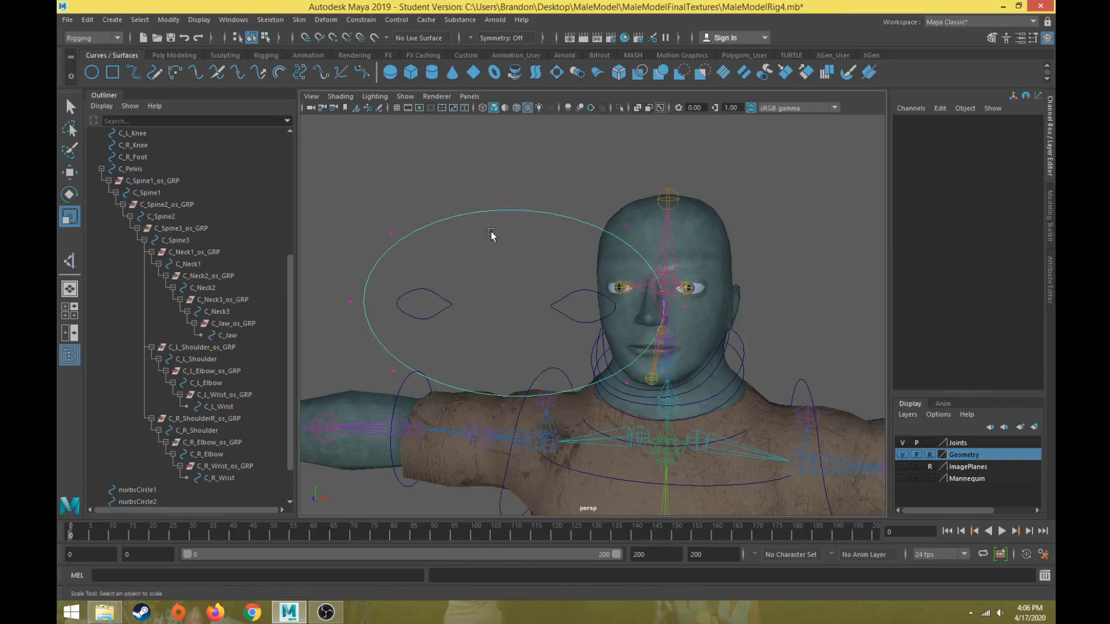
left_click_drag(485, 380, 469, 366, "alt")
left_click_drag(425, 312, 456, 373)
key("w")
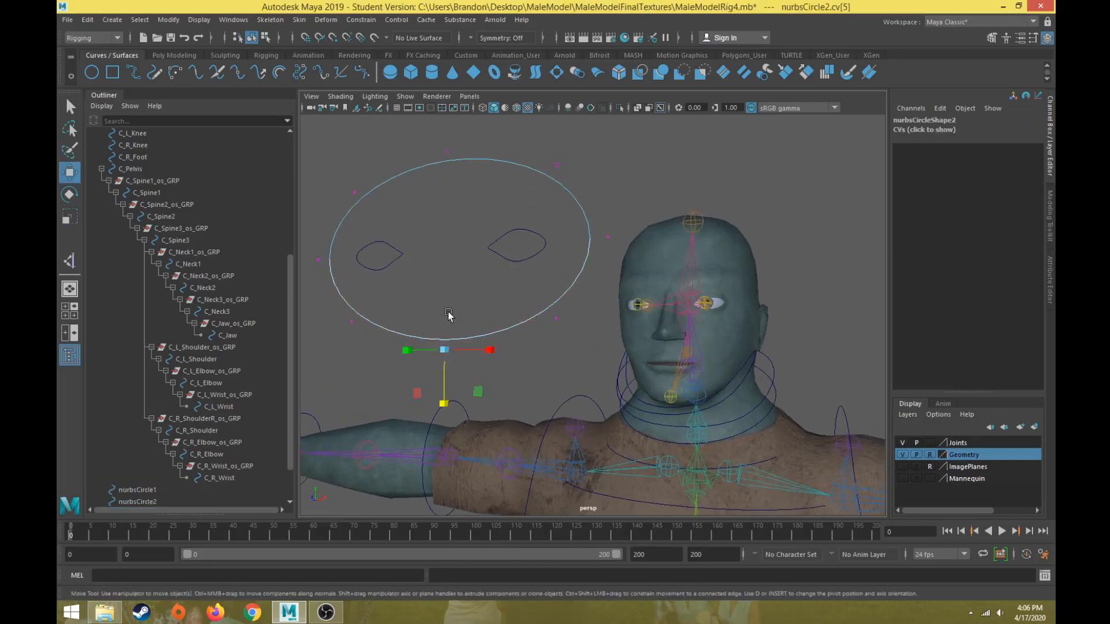
left_click_drag(449, 312, 448, 237)
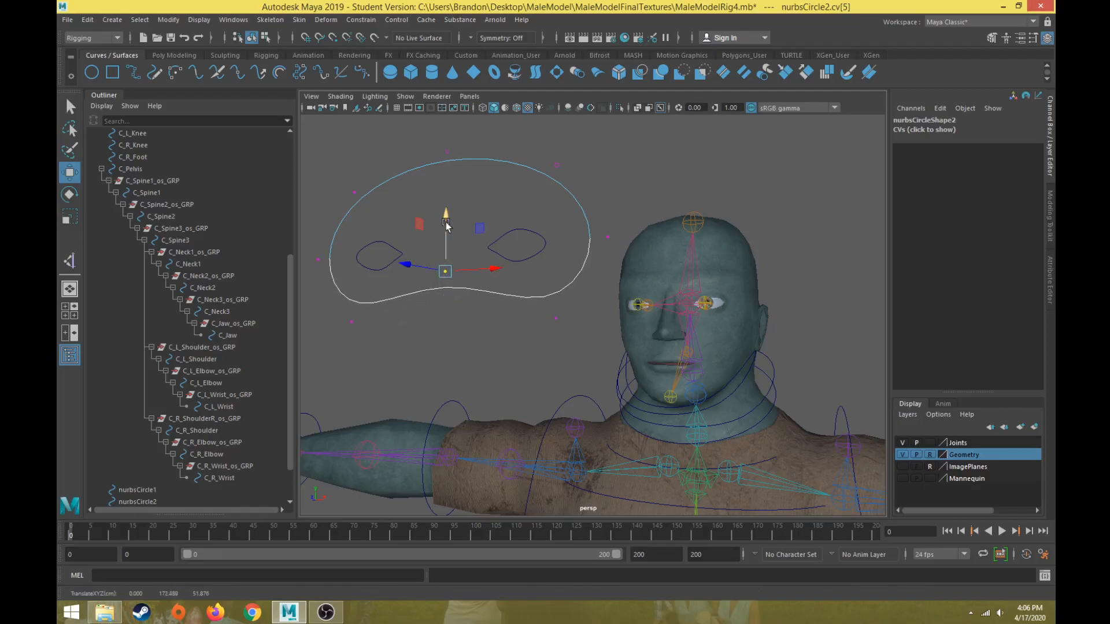
left_click(447, 151)
left_click_drag(447, 118, 448, 162)
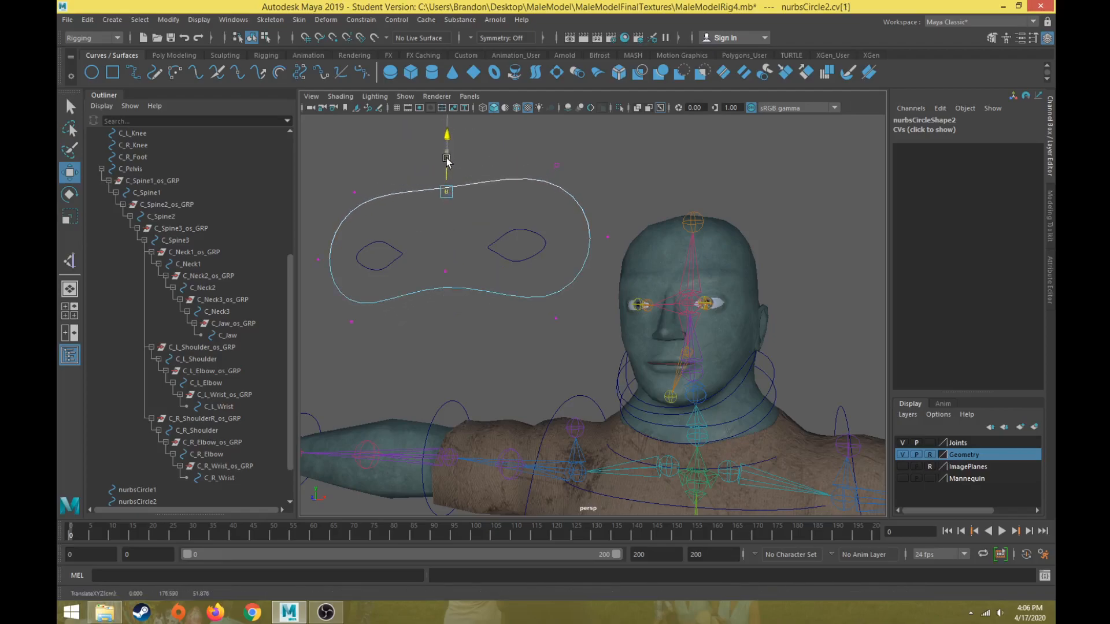
scroll(462, 374, "down", 2)
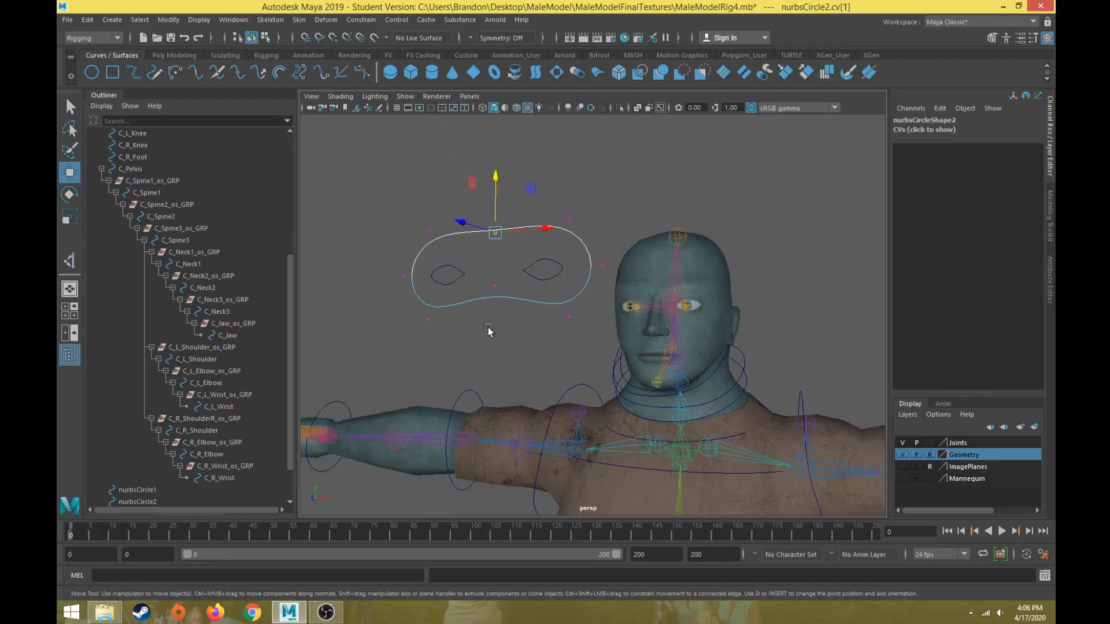
right_click_drag(539, 195, 581, 176)
left_click_drag(569, 223, 495, 238, "alt")
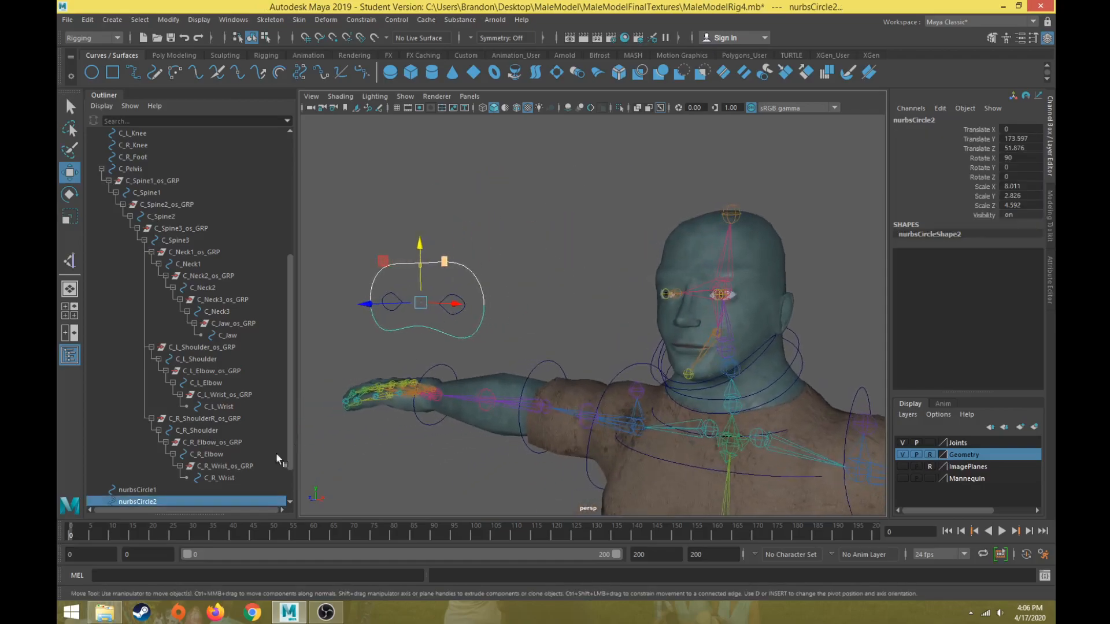
Step: Rename the right eye's curve, nurbsCircle1, as C_R_Eye
scroll(177, 470, "down", 2)
double_click(150, 442)
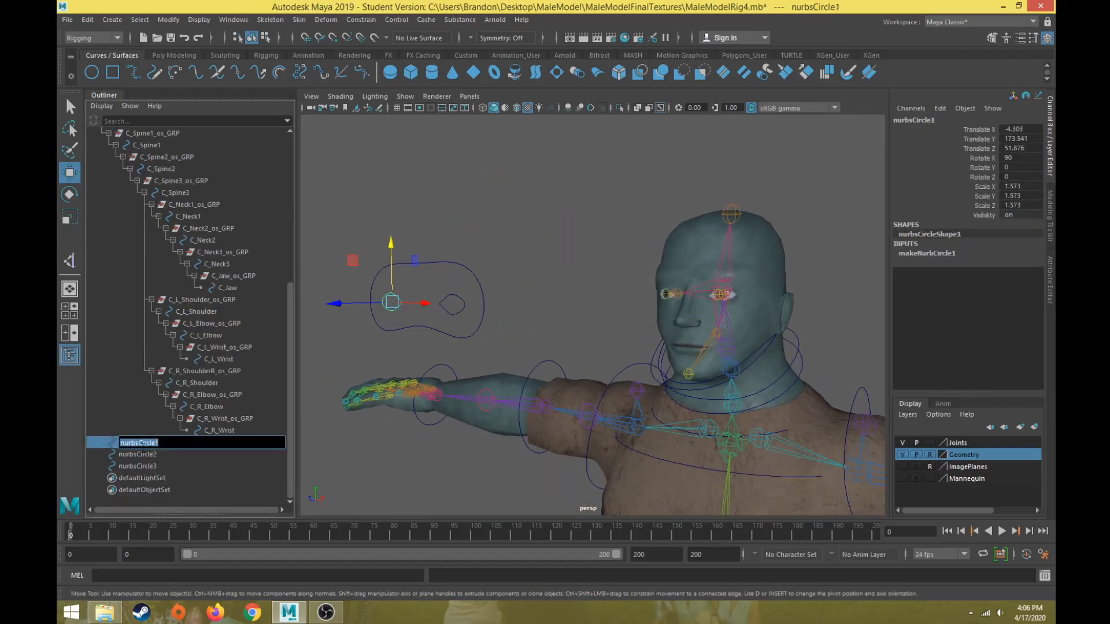
type("C_R_Eye")
key("Return")
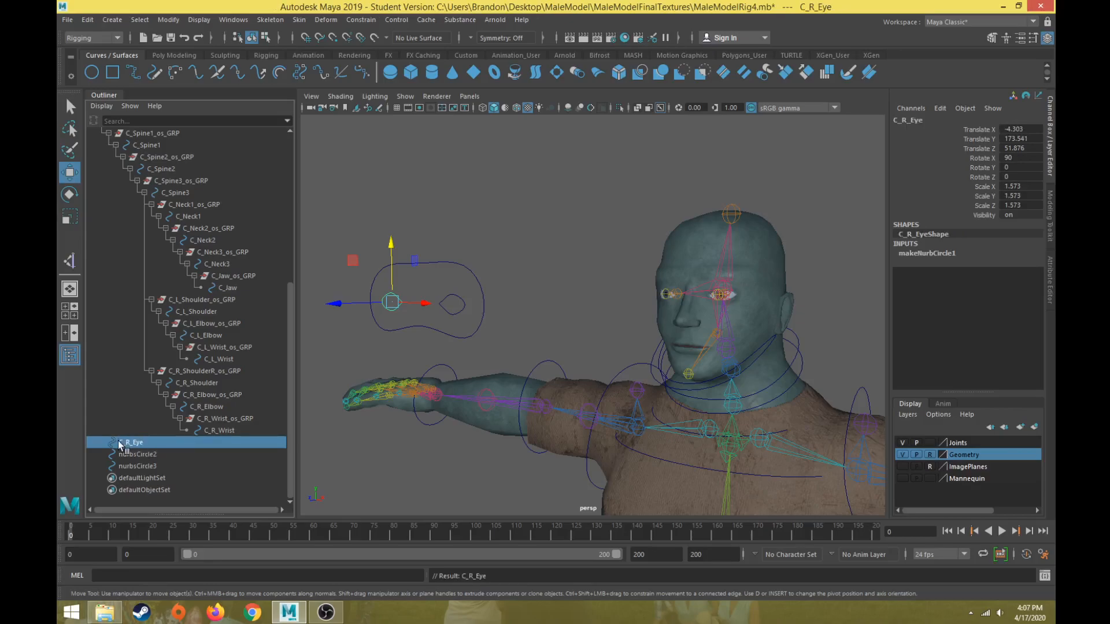
Step: Rename the mask-shaped curve nurbsCircle2 as C_DualEye and the left eye's curve nurbsCircle3 as C_L_Eye
double_click(137, 455)
type("C_Dua")
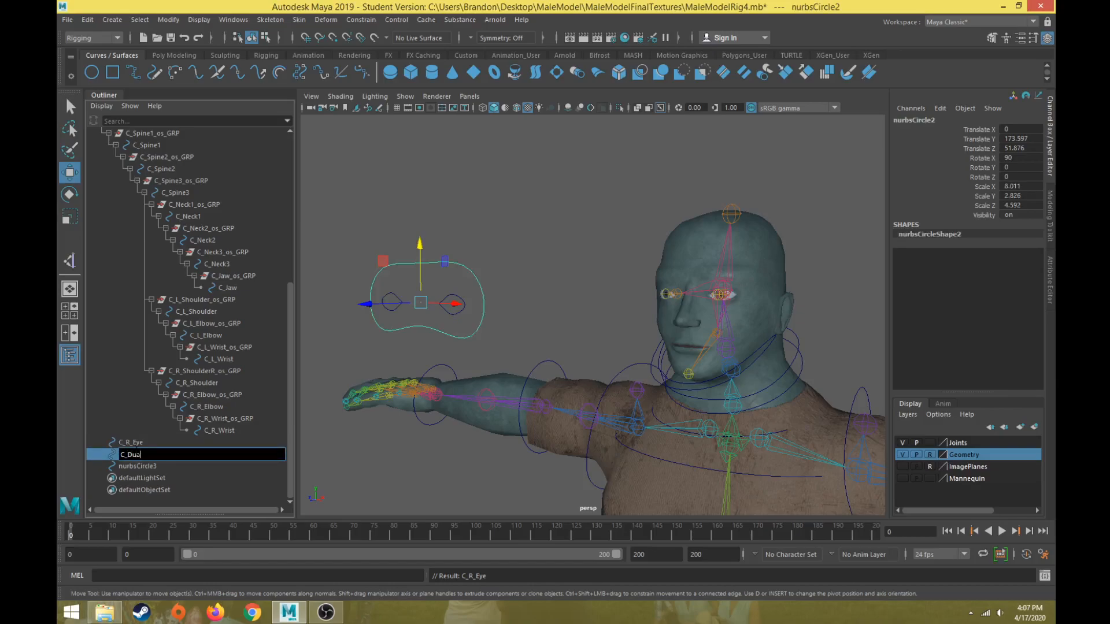
type("lEye")
key("Return")
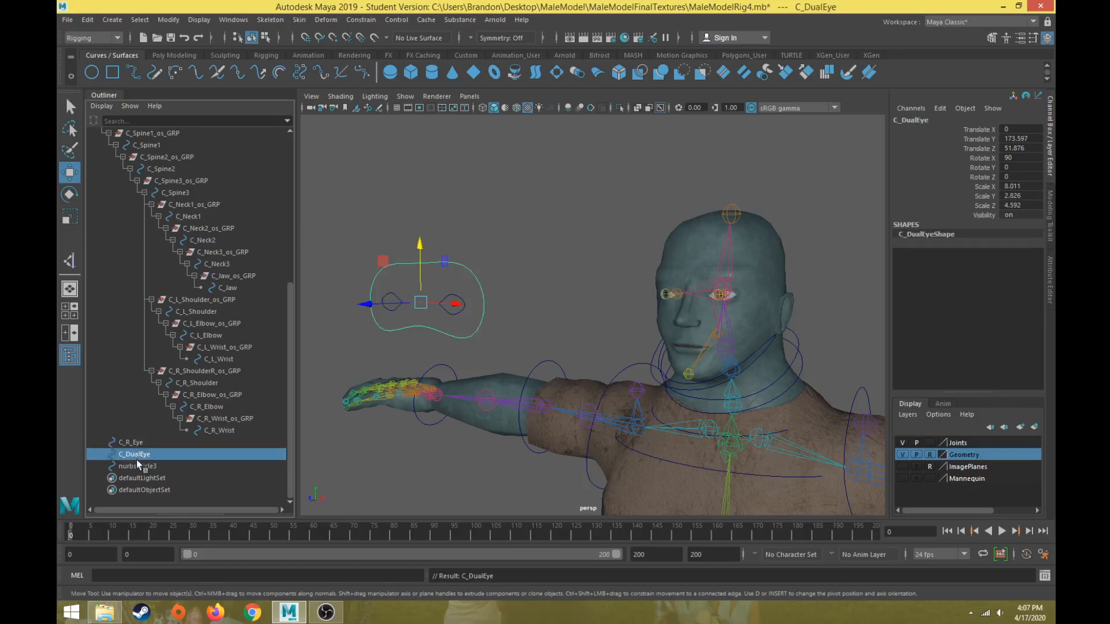
double_click(136, 466)
type("C_L_Eye")
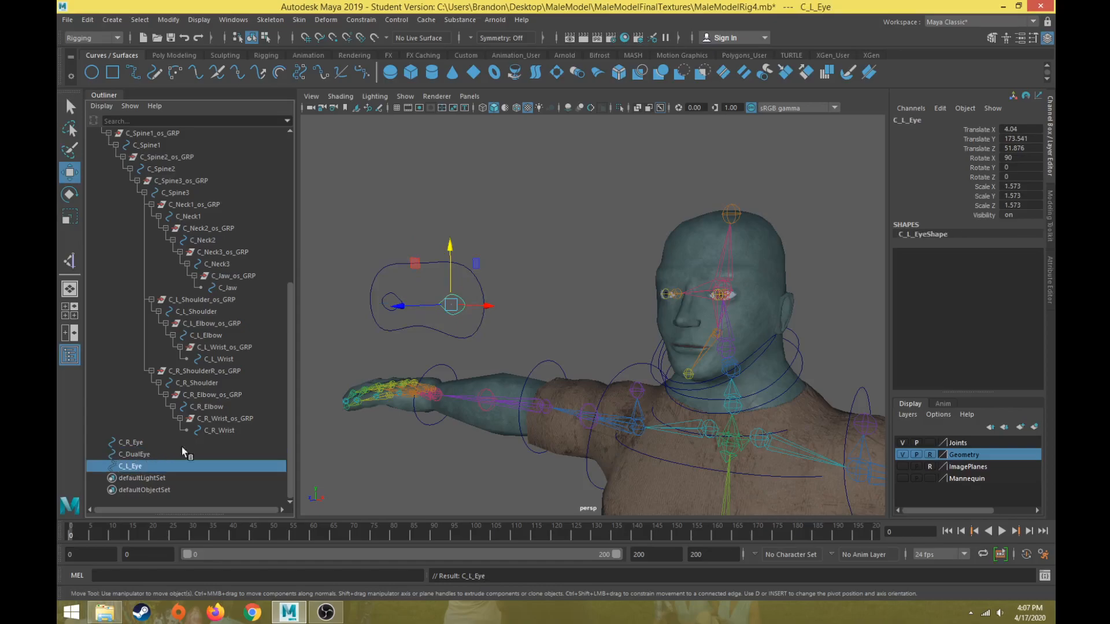
Step: Delete the construction history of all three eye control curves and freeze their transformations
left_click_drag(410, 397, 437, 370, "alt")
left_click_drag(340, 281, 433, 336)
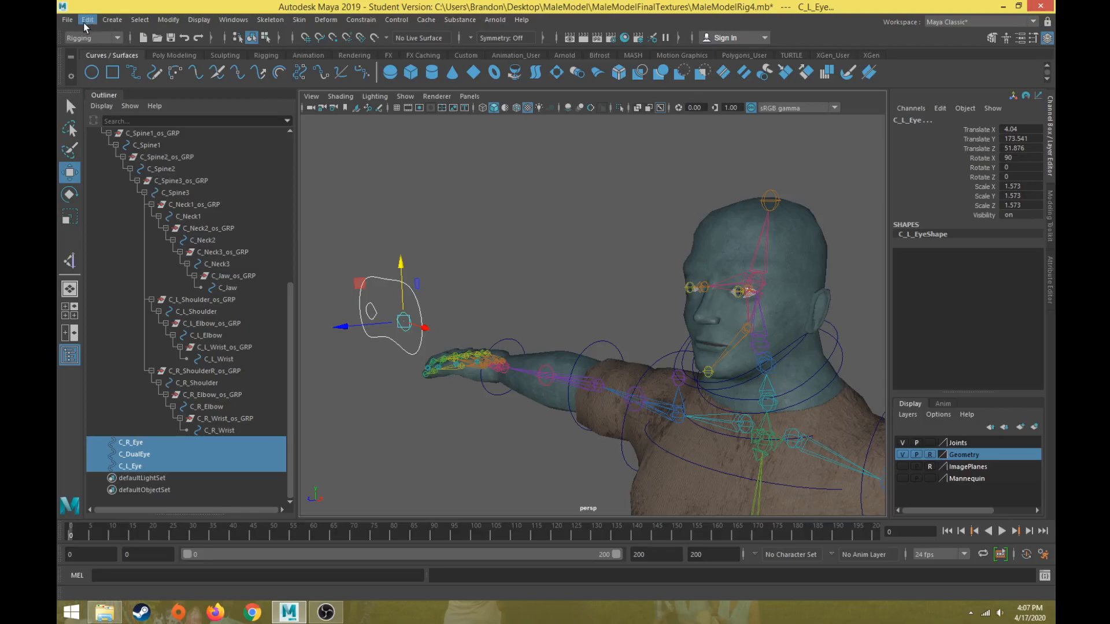
left_click(84, 22)
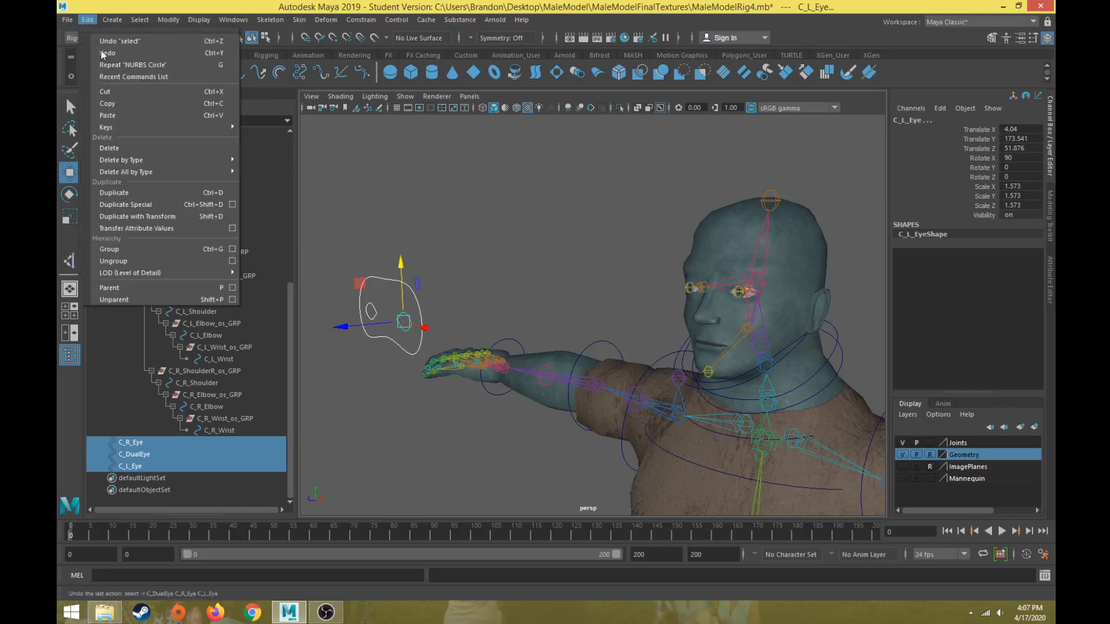
mouse_move(170, 160)
left_click(297, 173)
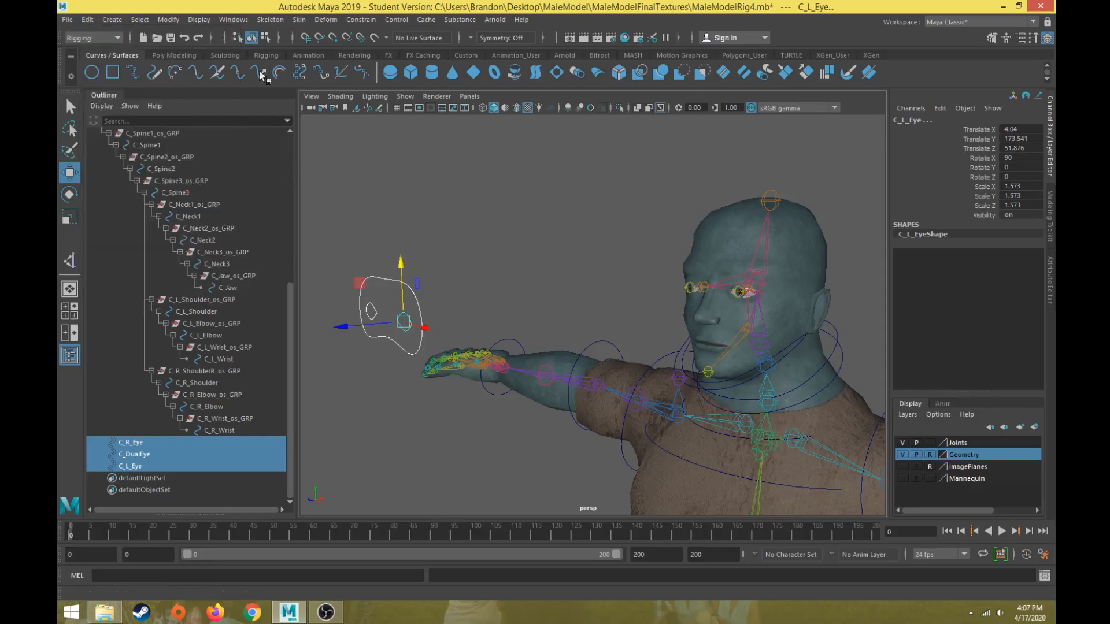
left_click(167, 21)
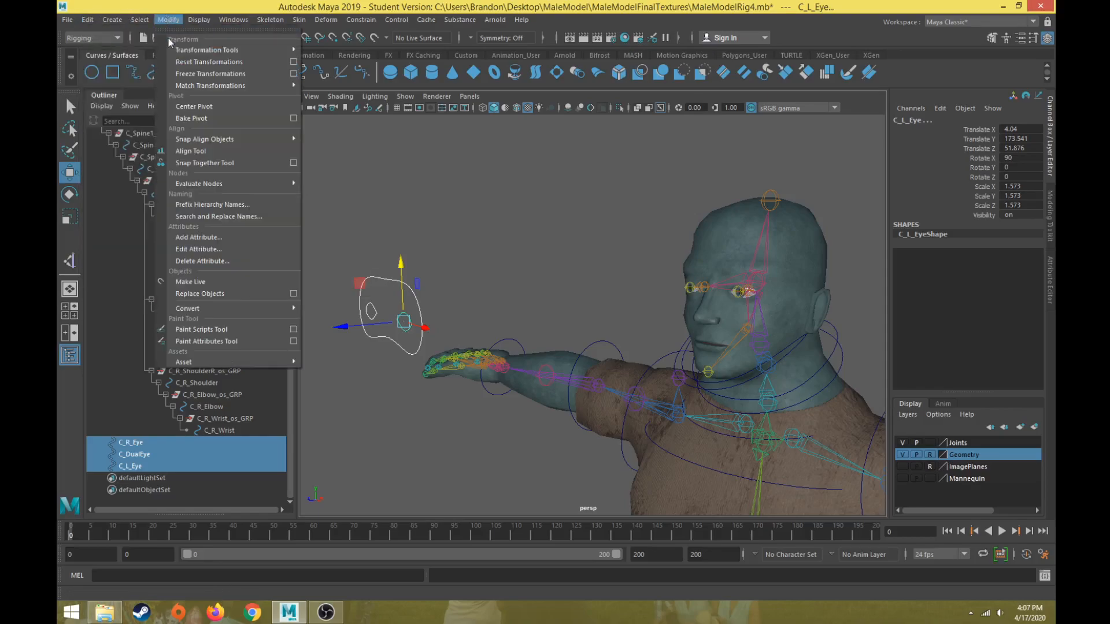
left_click(210, 74)
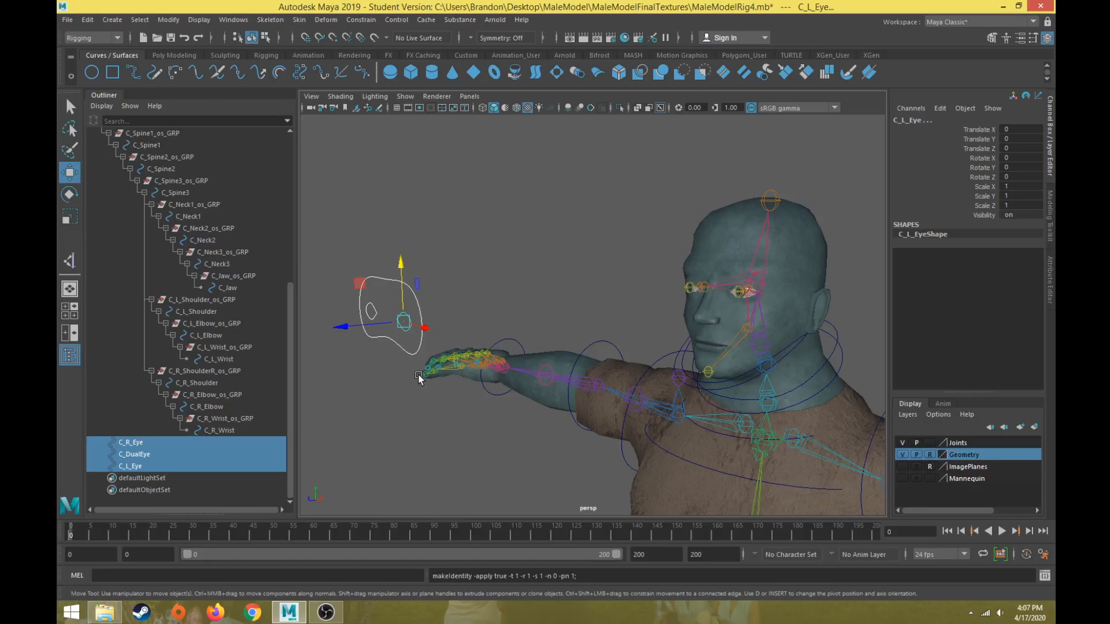
Step: Check the transform values of the individual eye control curves, including C_R_Eye and C_DualEye
left_click_drag(490, 354, 488, 258, "alt")
left_click(538, 230)
left_click(467, 260)
left_click(440, 259)
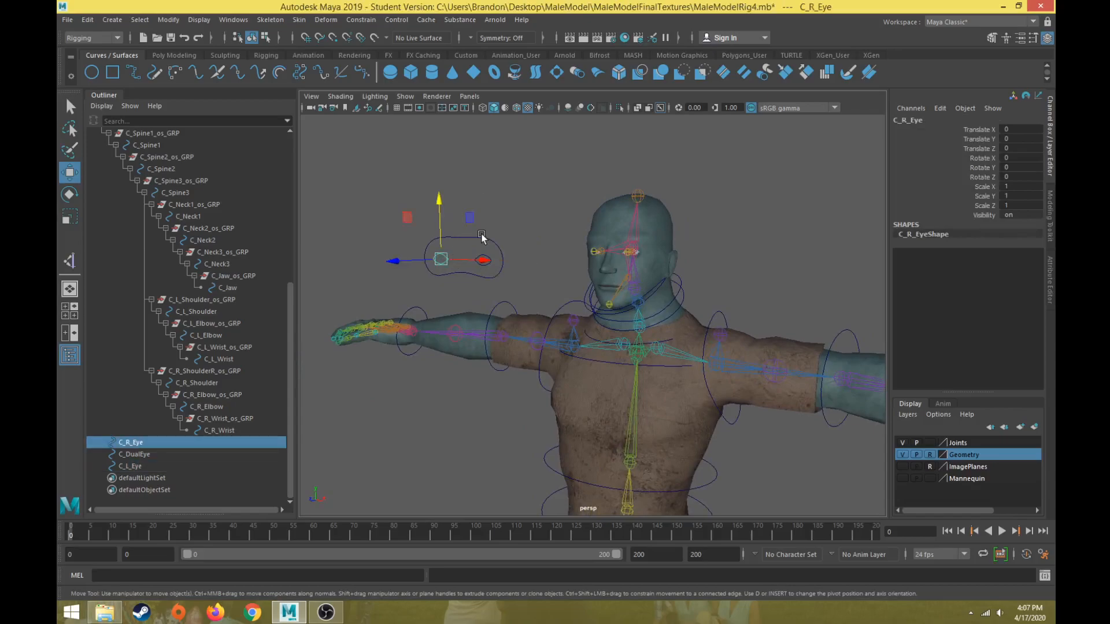
left_click(481, 244)
left_click(491, 239)
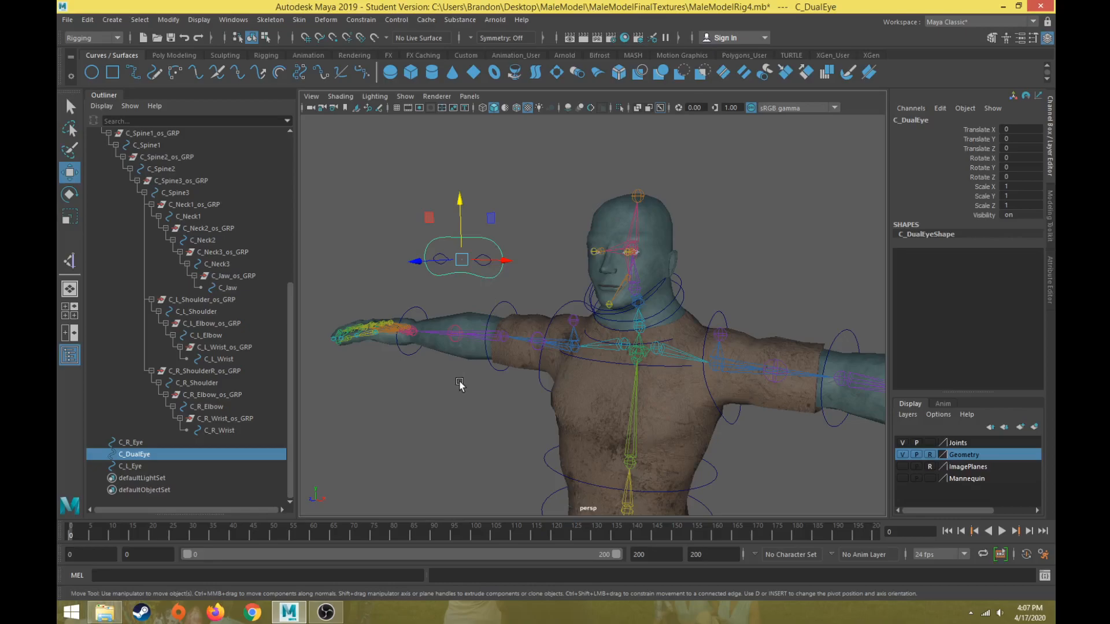
left_click(479, 161)
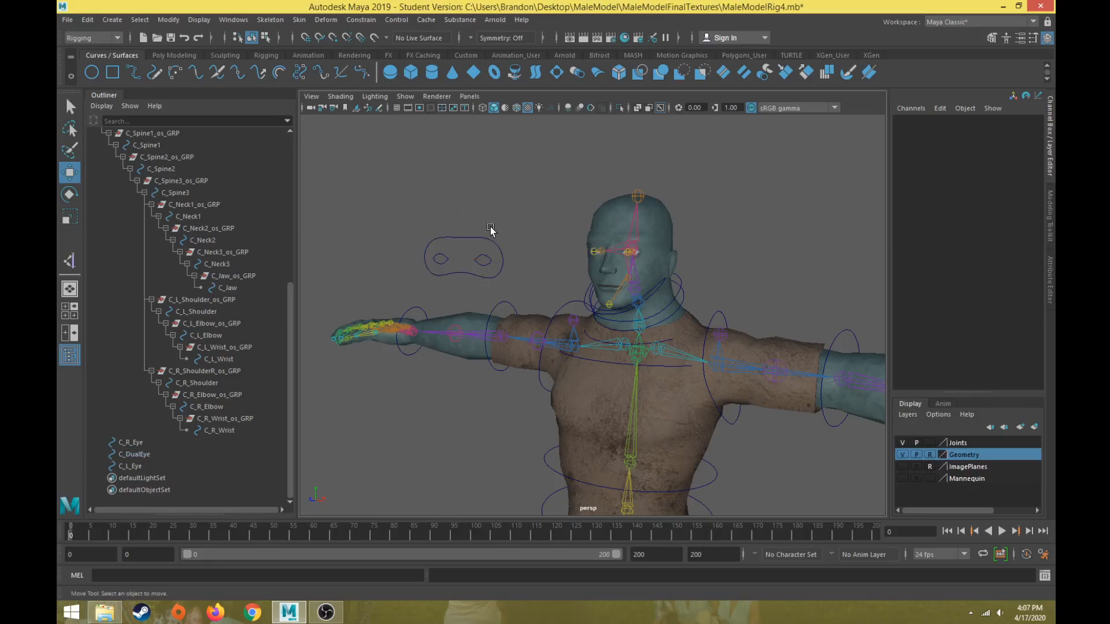
Step: Aim-constrain the left eye joint J_L_Eye to the C_L_Eye curve with Maintain offset enabled, hiding the Geometry layer to reach the joint
left_click(481, 258)
scroll(471, 267, "up", 3)
left_click_drag(441, 241, 878, 469, "alt")
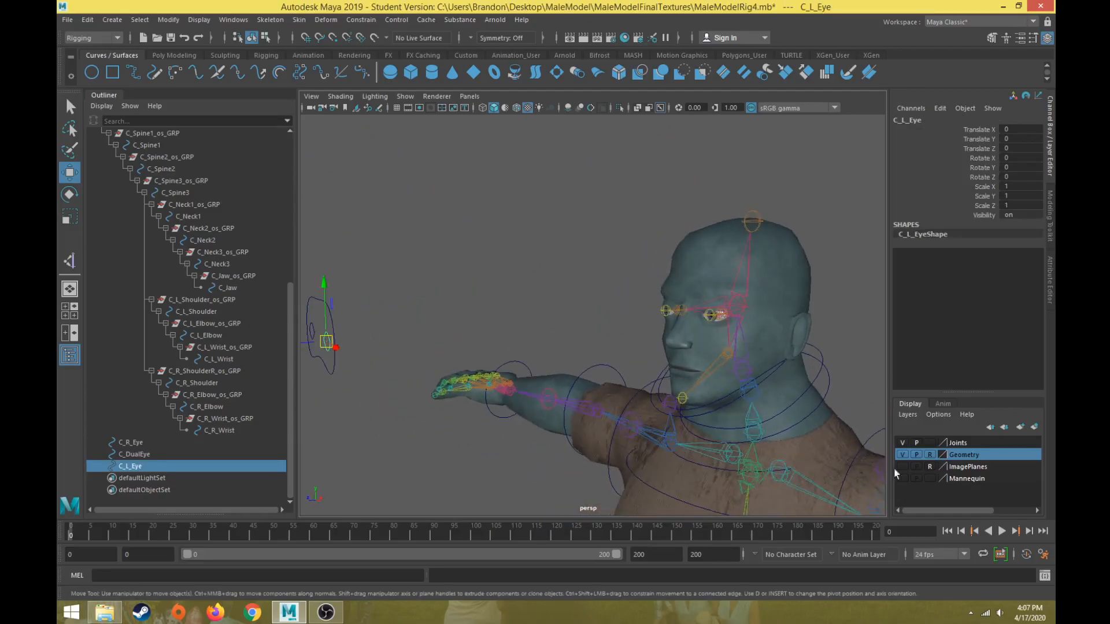
left_click(903, 456)
left_click_drag(572, 324, 731, 342, "alt")
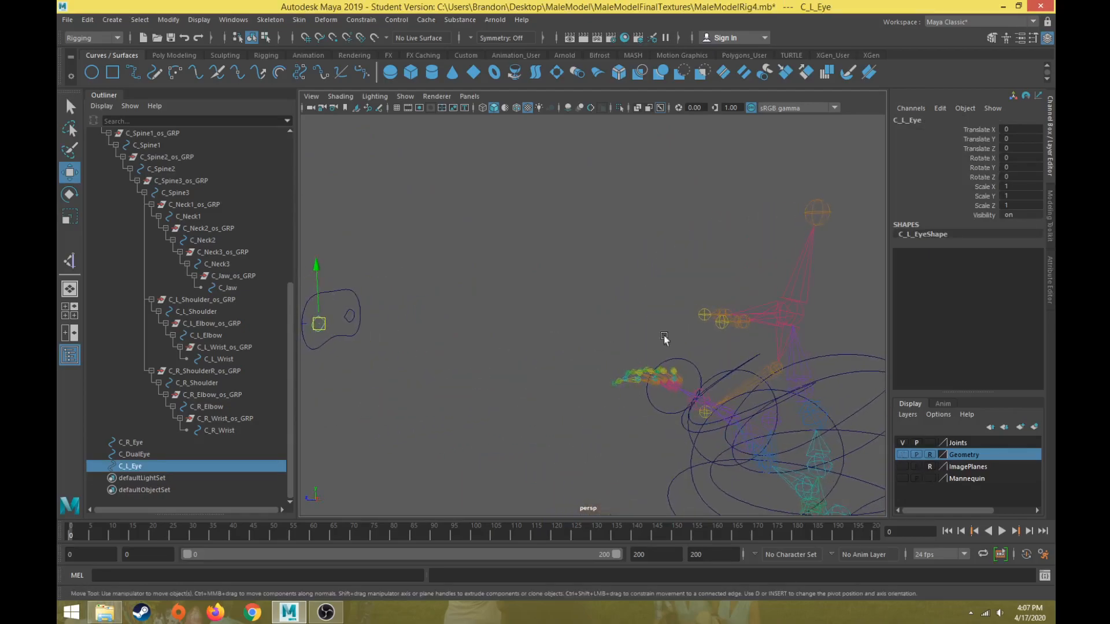
left_click(745, 324)
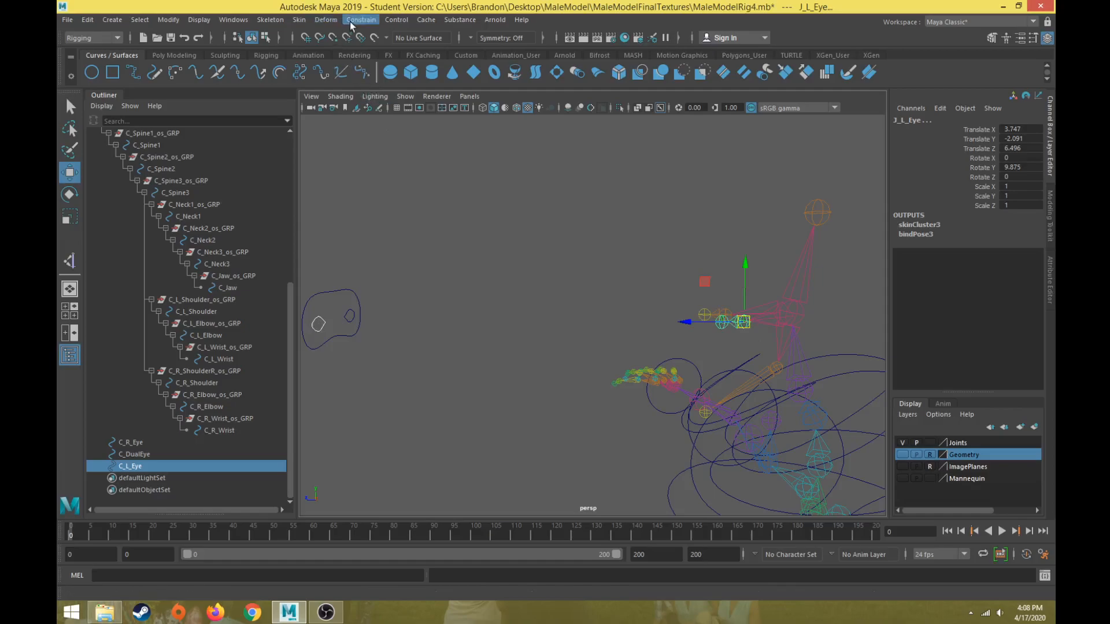
left_click(369, 21)
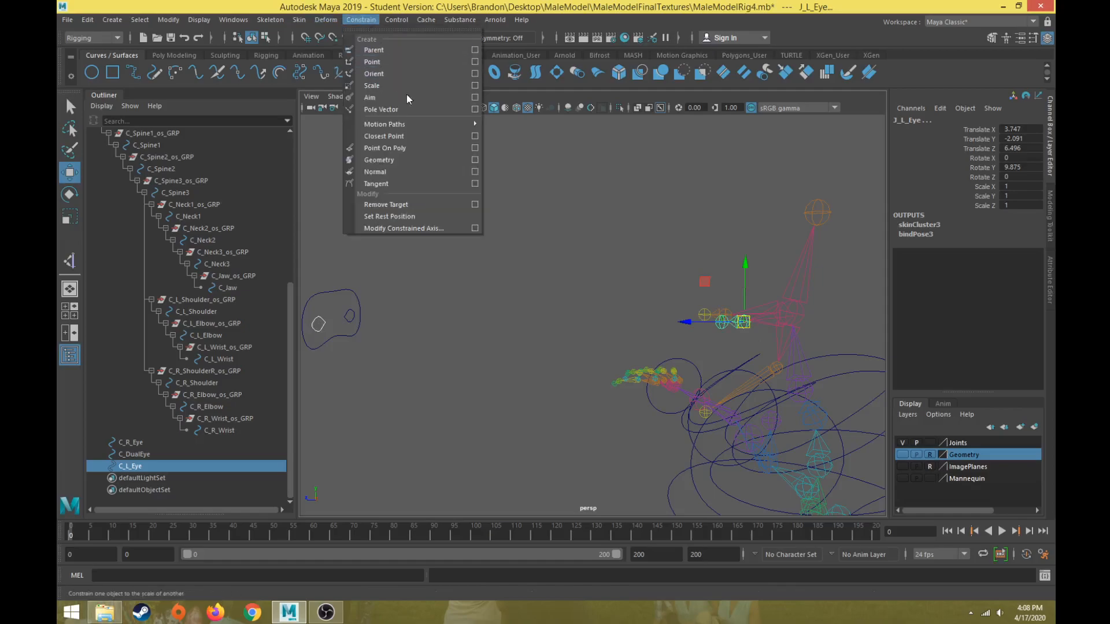
left_click(475, 98)
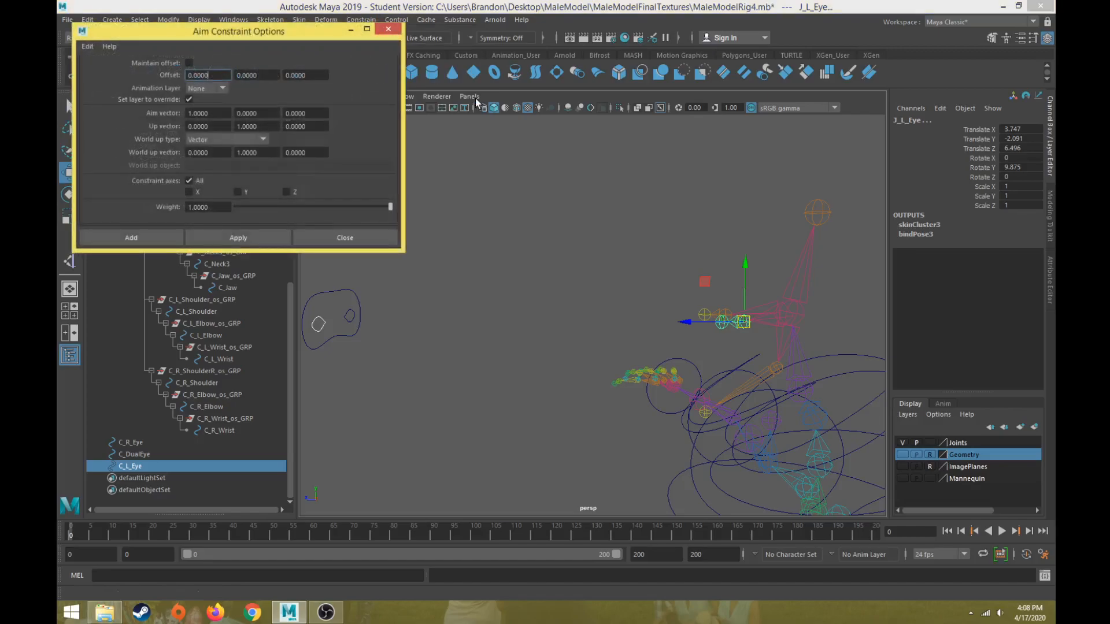
left_click(189, 63)
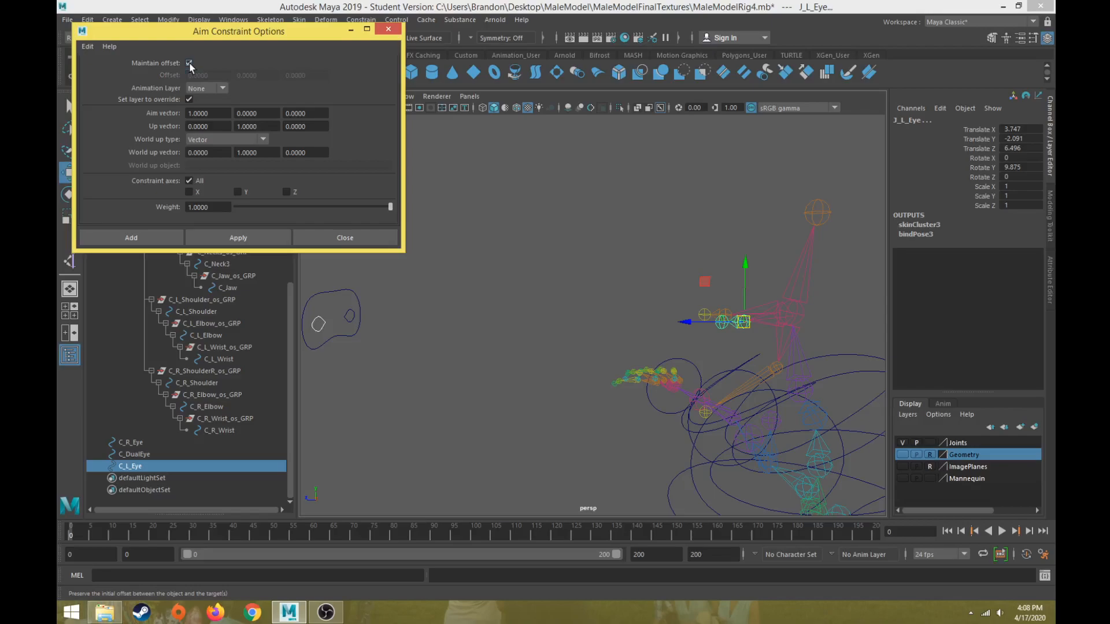
left_click(158, 238)
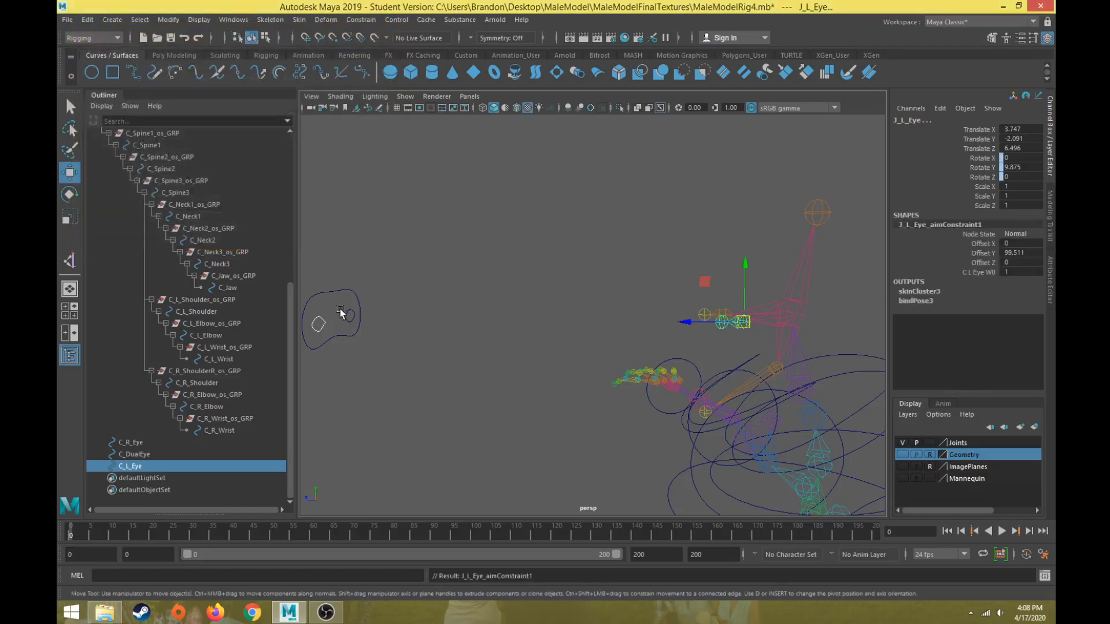
Step: Show the geometry without the joints and test the left eye's aim by moving C_L_Eye, undoing each move
left_click(905, 455)
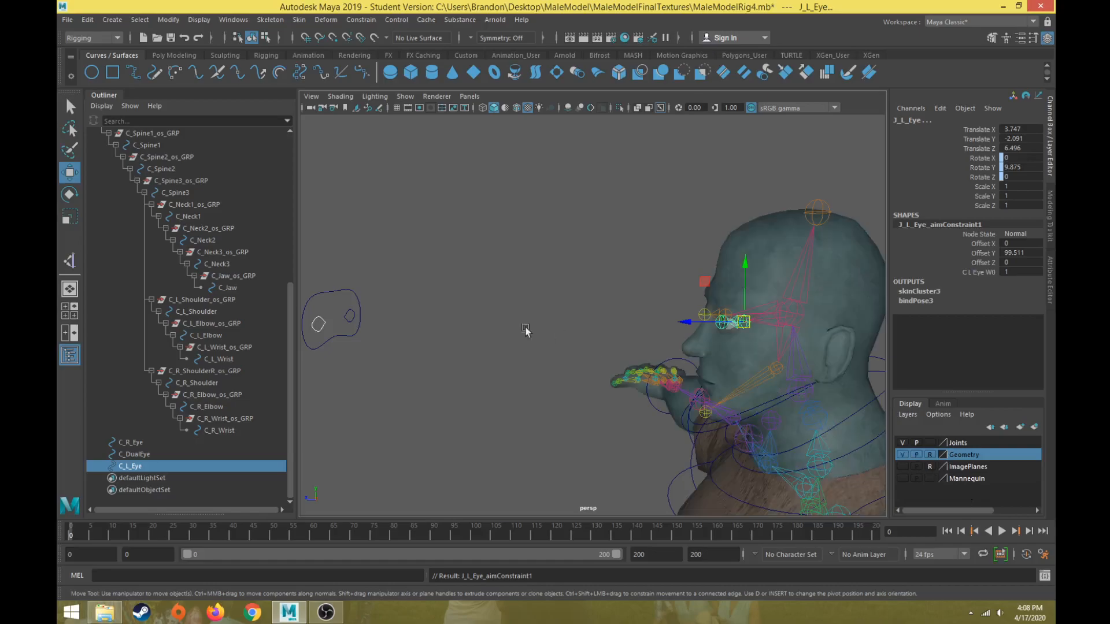
left_click(903, 443)
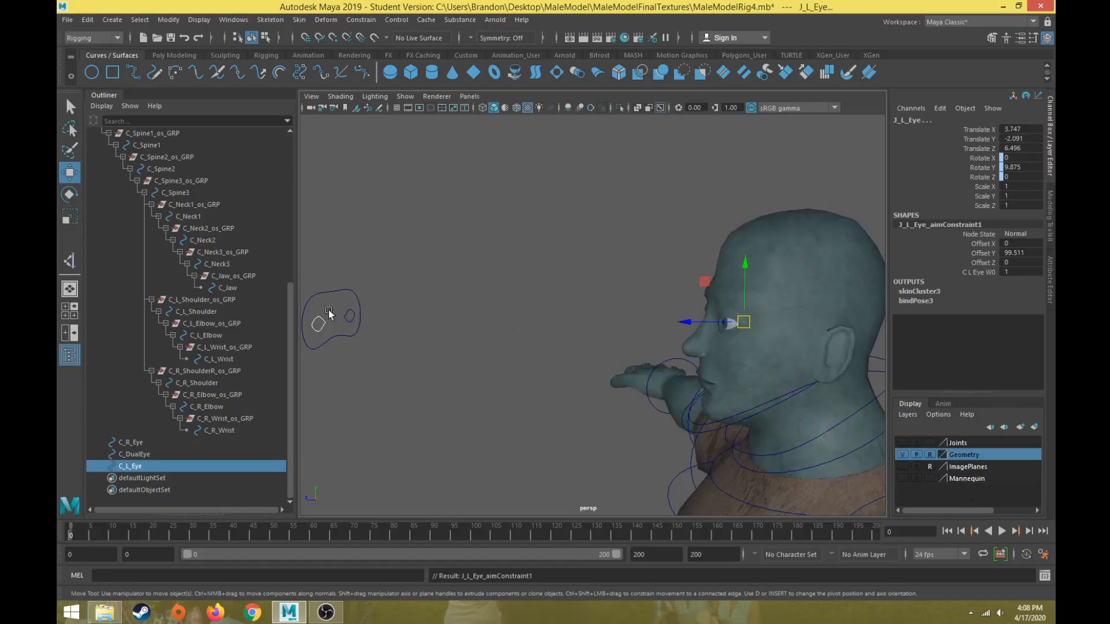
left_click(318, 322)
left_click_drag(366, 364, 463, 349, "alt")
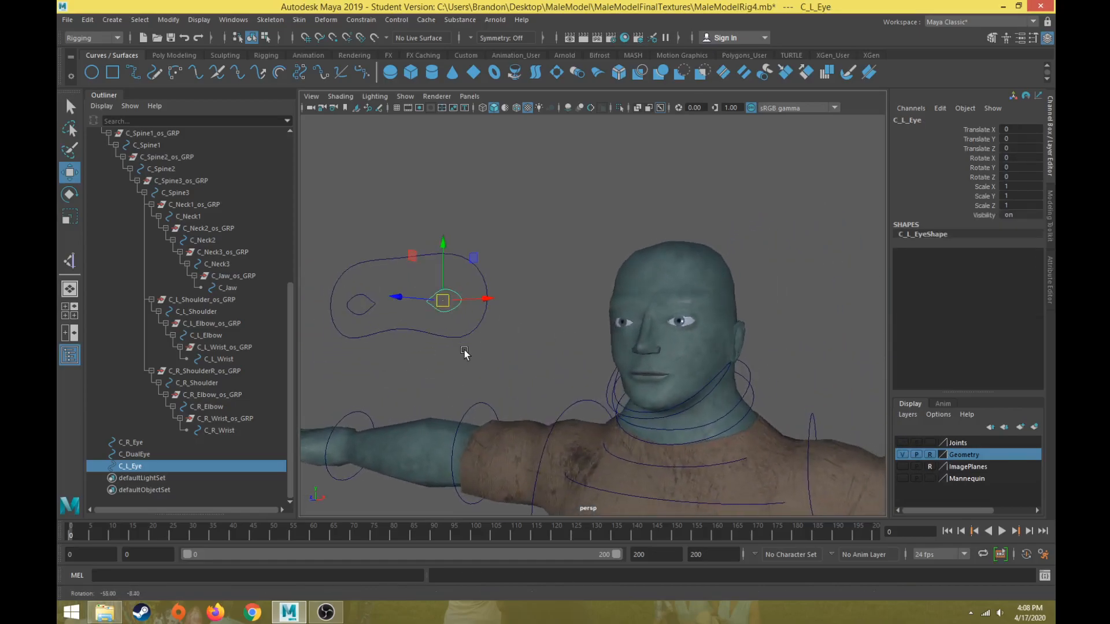
left_click_drag(483, 302, 404, 254)
key("ctrl+z")
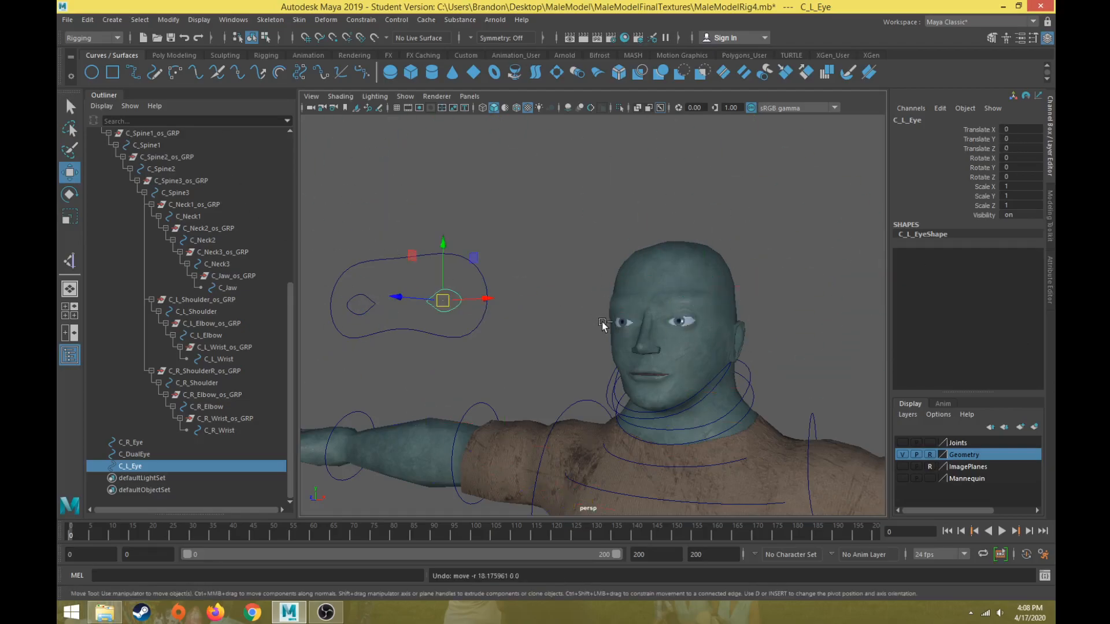
left_click_drag(565, 297, 496, 255, "alt")
key("ctrl+z")
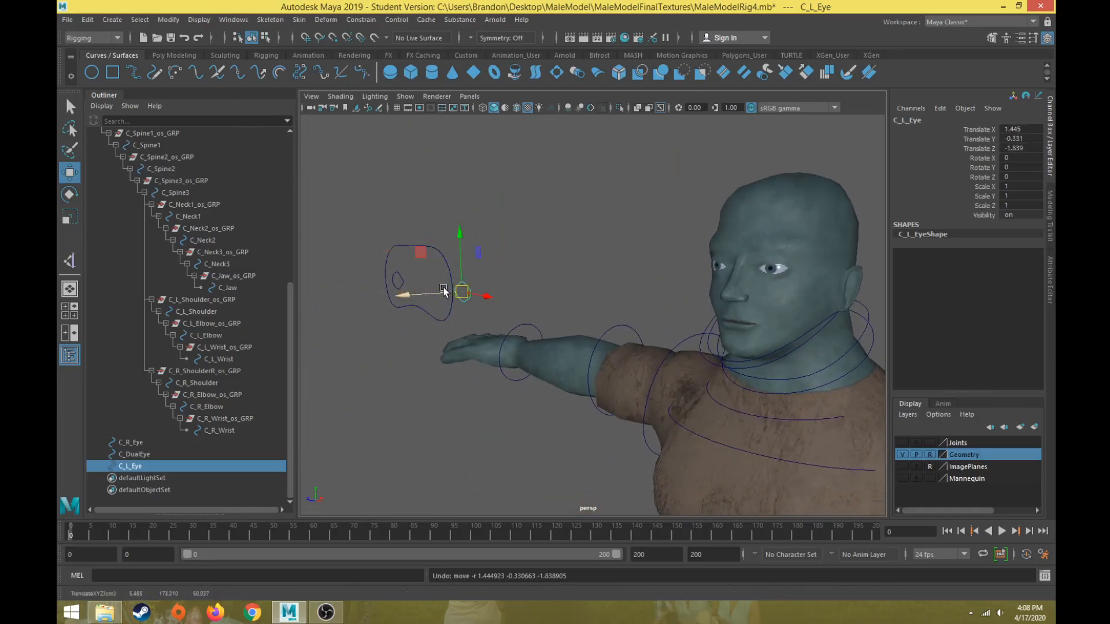
Step: Aim-constrain the right eye joint J_R_Eye to the C_R_Eye curve with the same options, and switch the display from joints back to geometry
left_click(397, 280)
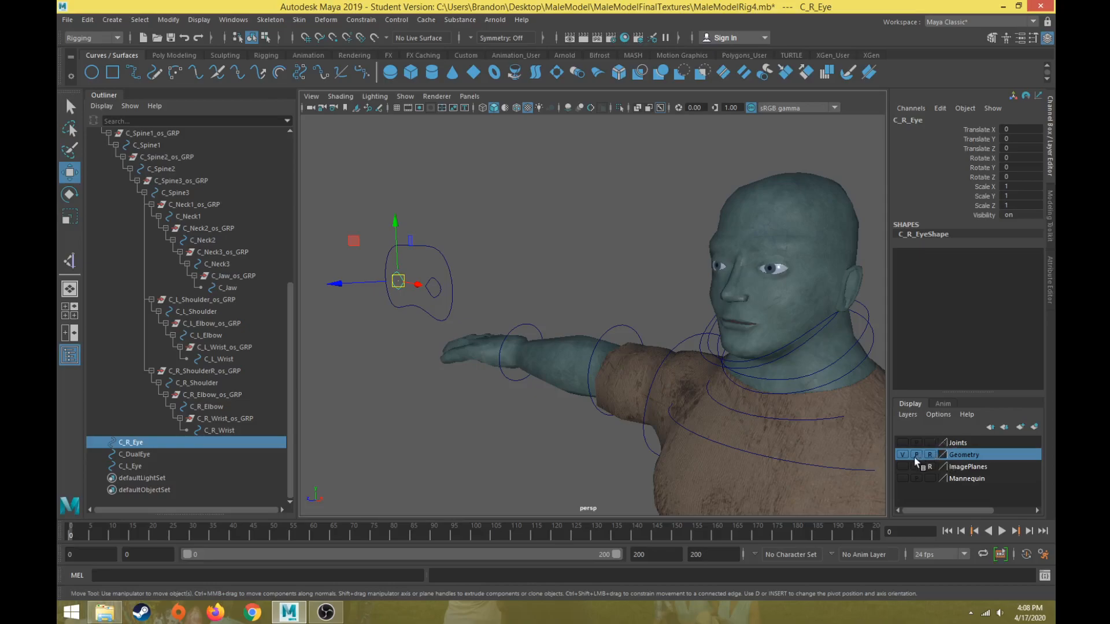
left_click(902, 443)
left_click(903, 455)
left_click_drag(430, 305, 451, 312, "alt")
left_click(746, 255)
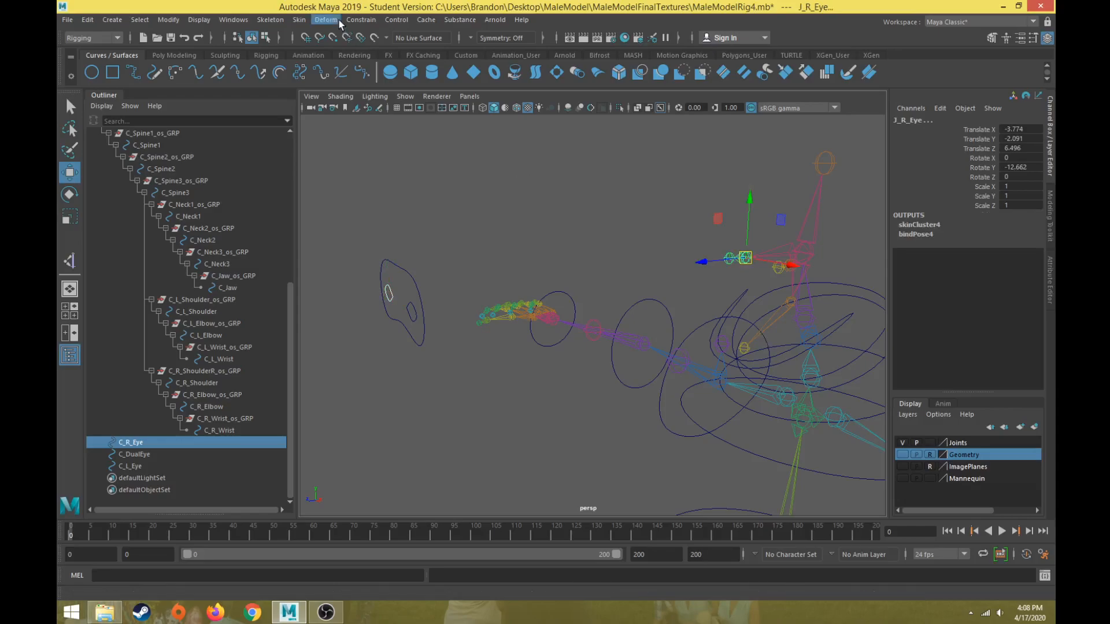
left_click(354, 20)
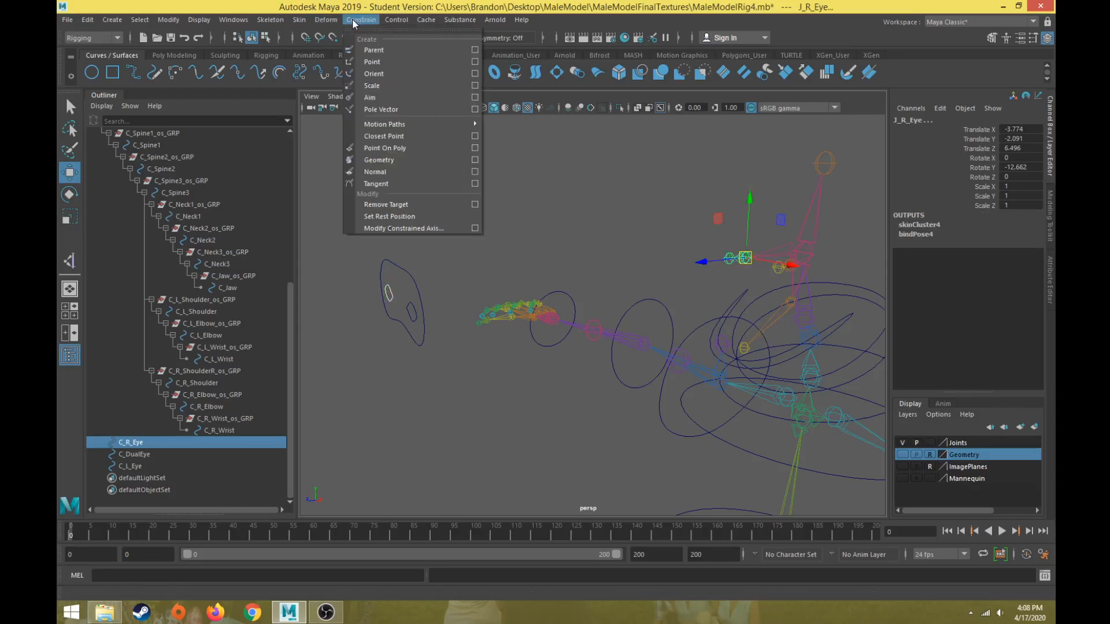
left_click(404, 97)
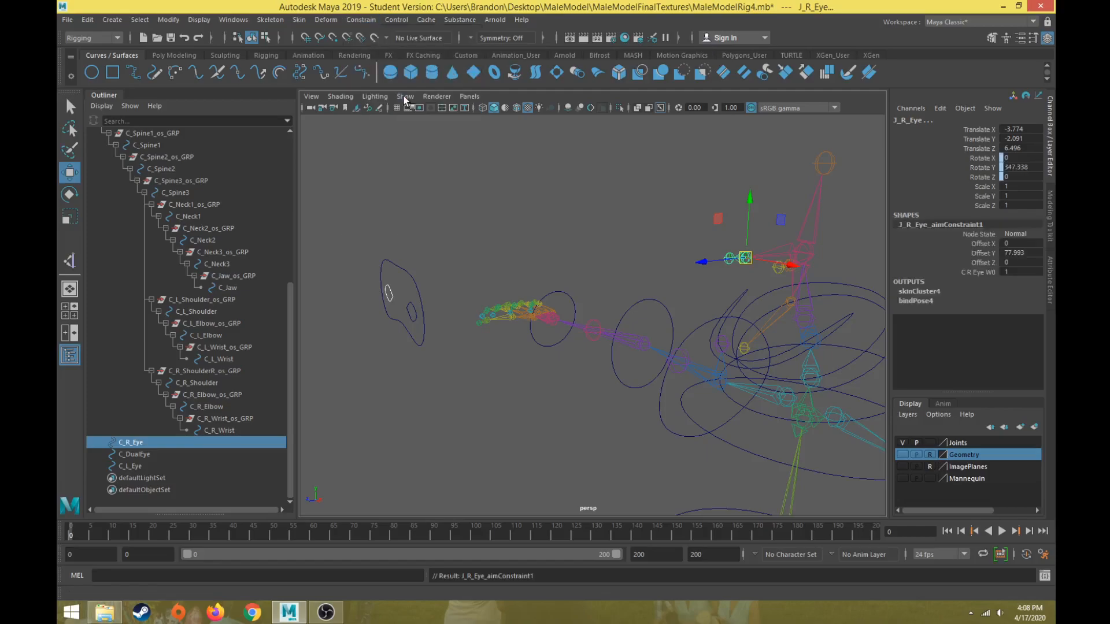
left_click(901, 444)
left_click(902, 454)
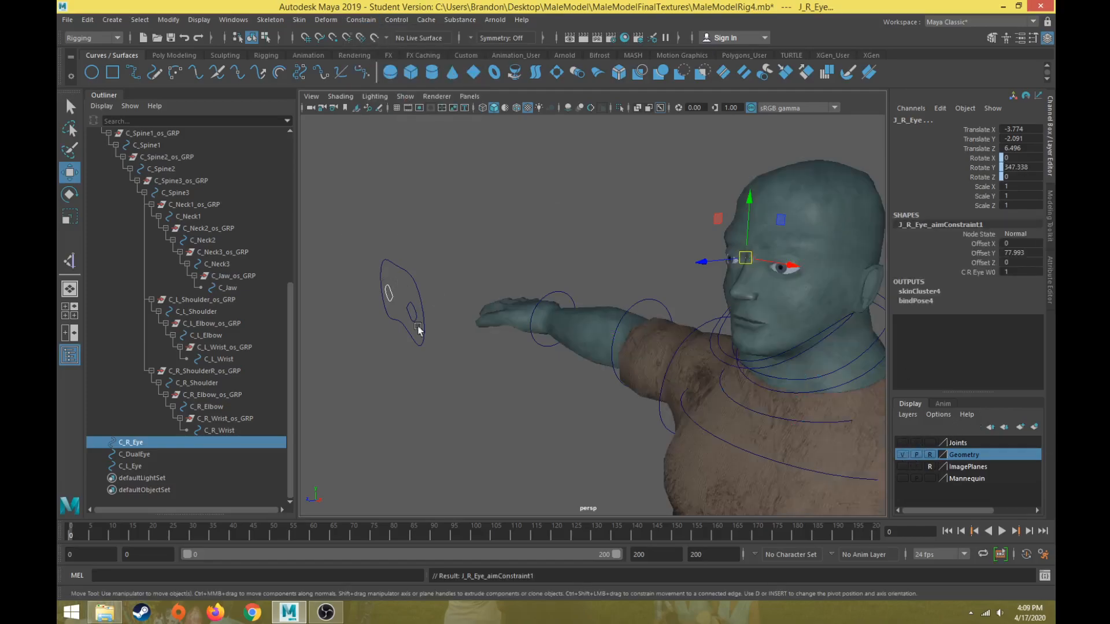
Step: Test the eye aim by moving C_R_Eye alone and together with C_L_Eye, undoing each move
left_click(389, 293)
left_click_drag(401, 310, 550, 358)
key("ctrl+z")
left_click(487, 266, "shift")
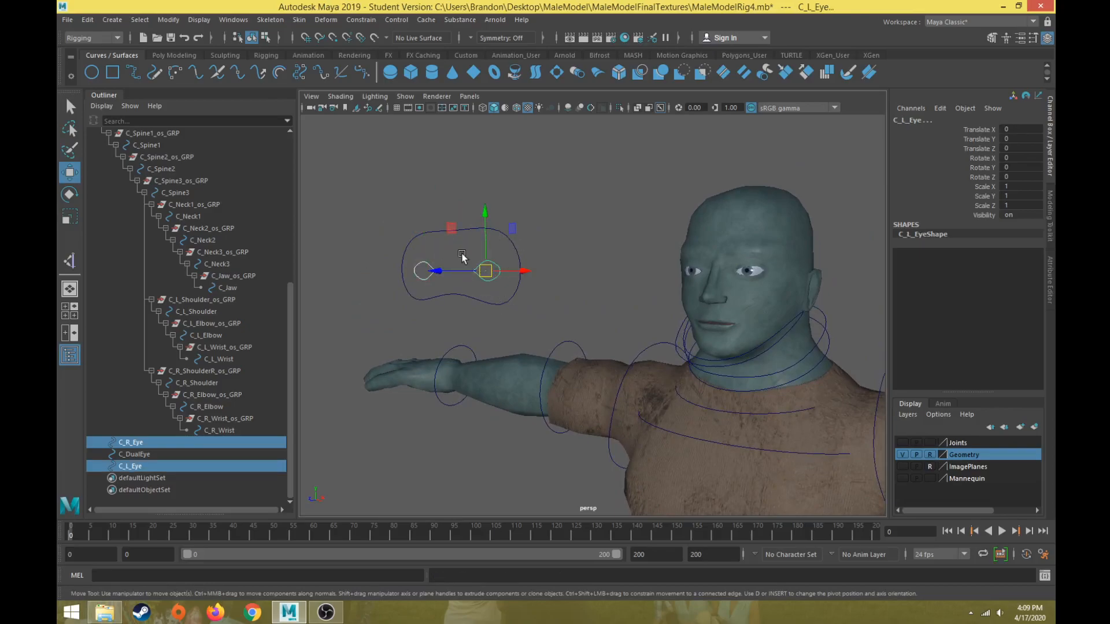
left_click_drag(486, 270, 523, 270)
key("ctrl+z")
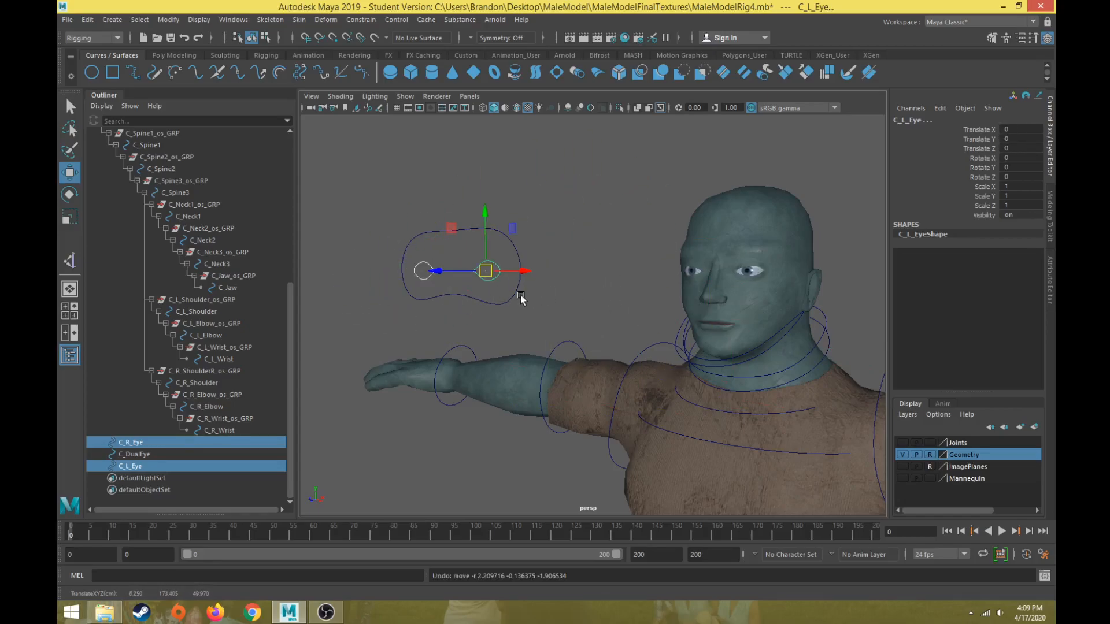
Step: Show the Joints layer and inspect the constrained rotation channels of the right eye joint
left_click(901, 443)
left_click_drag(763, 290, 860, 213, "alt")
left_click(740, 269)
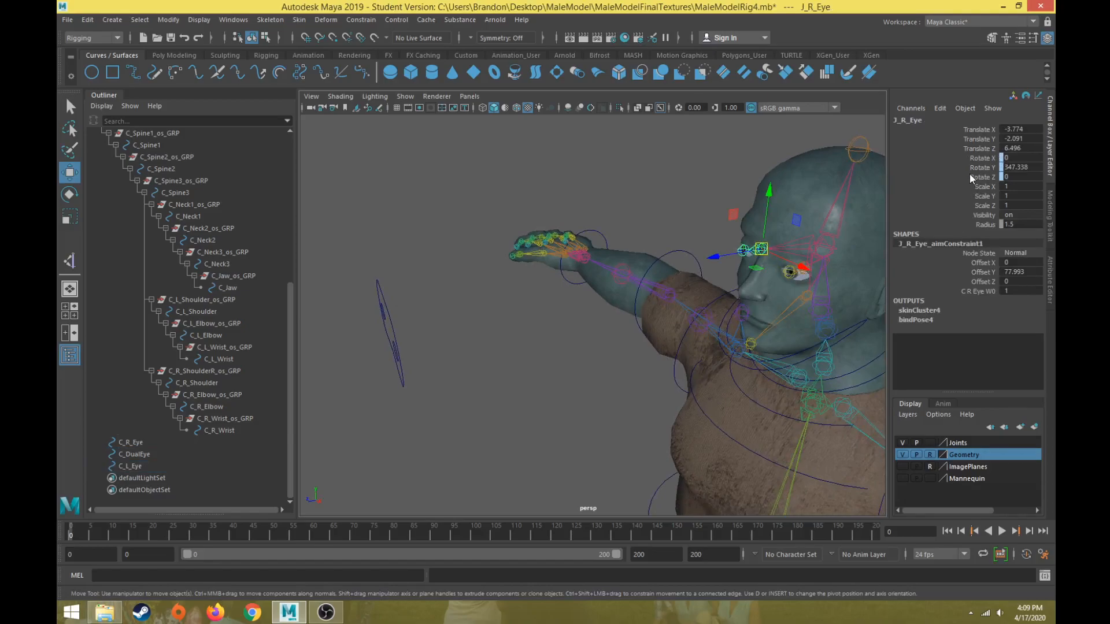
Step: Parent C_R_Eye and C_L_Eye under C_DualEye and expand its hierarchy in the Outliner
left_click_drag(457, 390, 476, 294, "alt")
left_click_drag(431, 255, 510, 282)
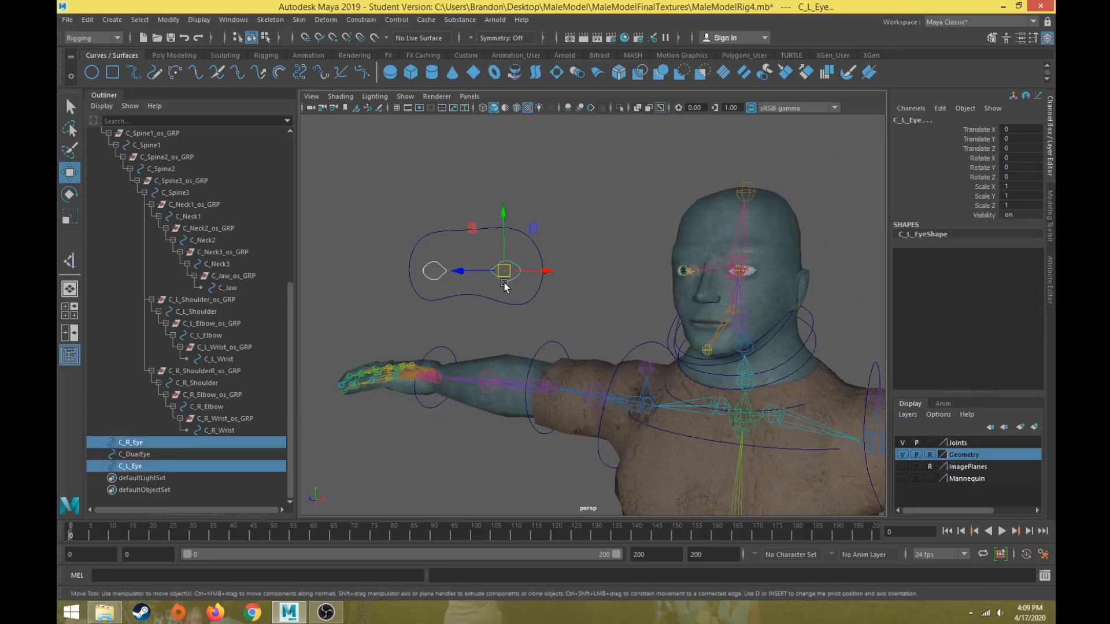
left_click(443, 231, "shift")
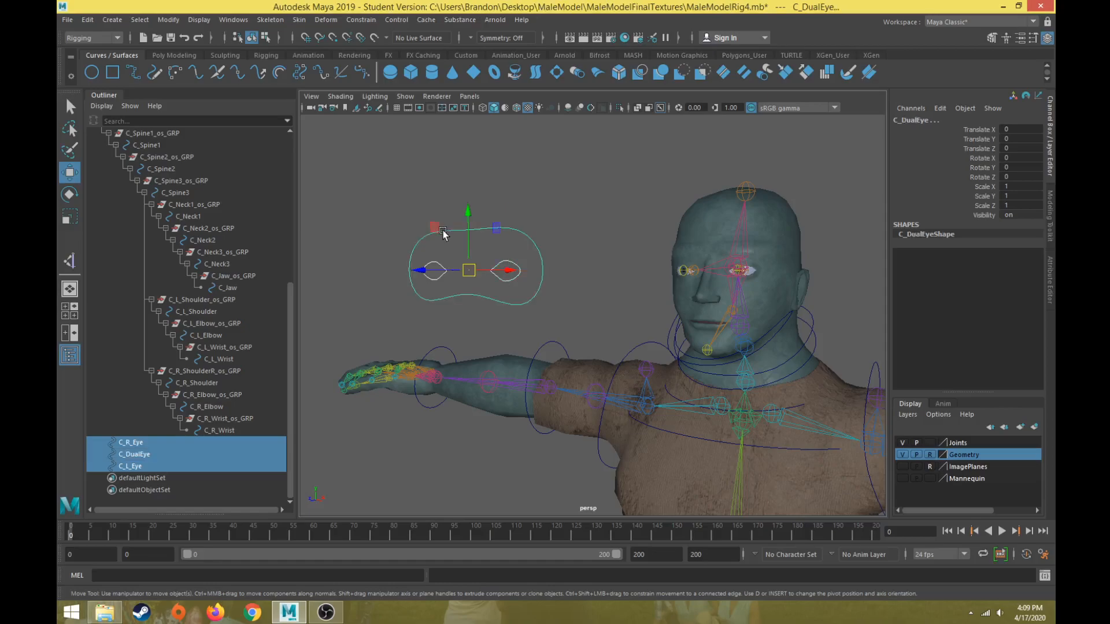
key("p")
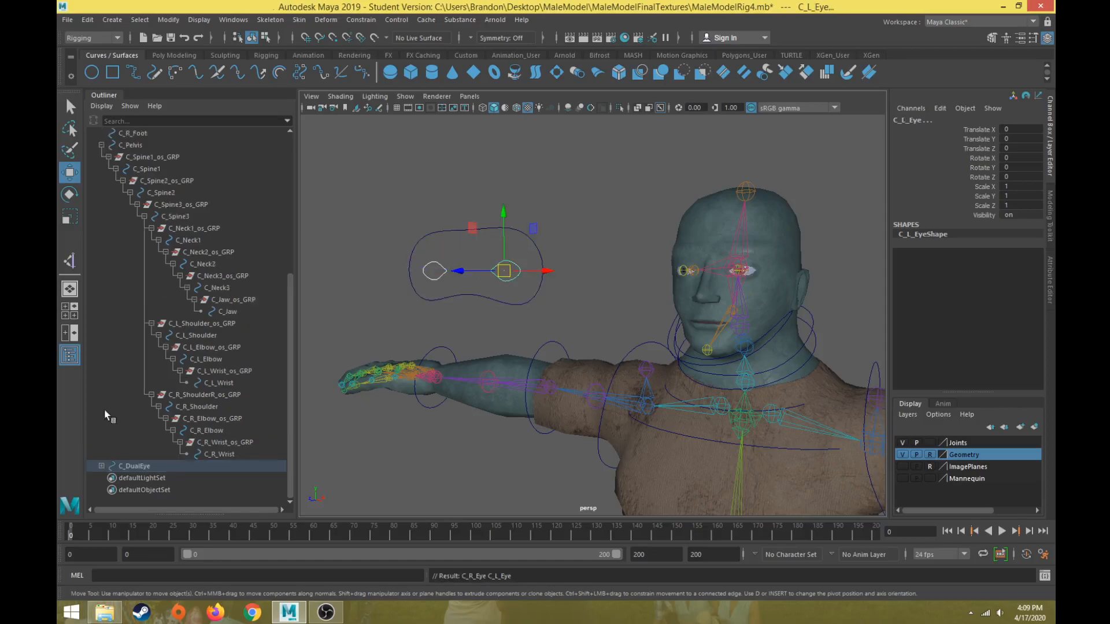
left_click(101, 467)
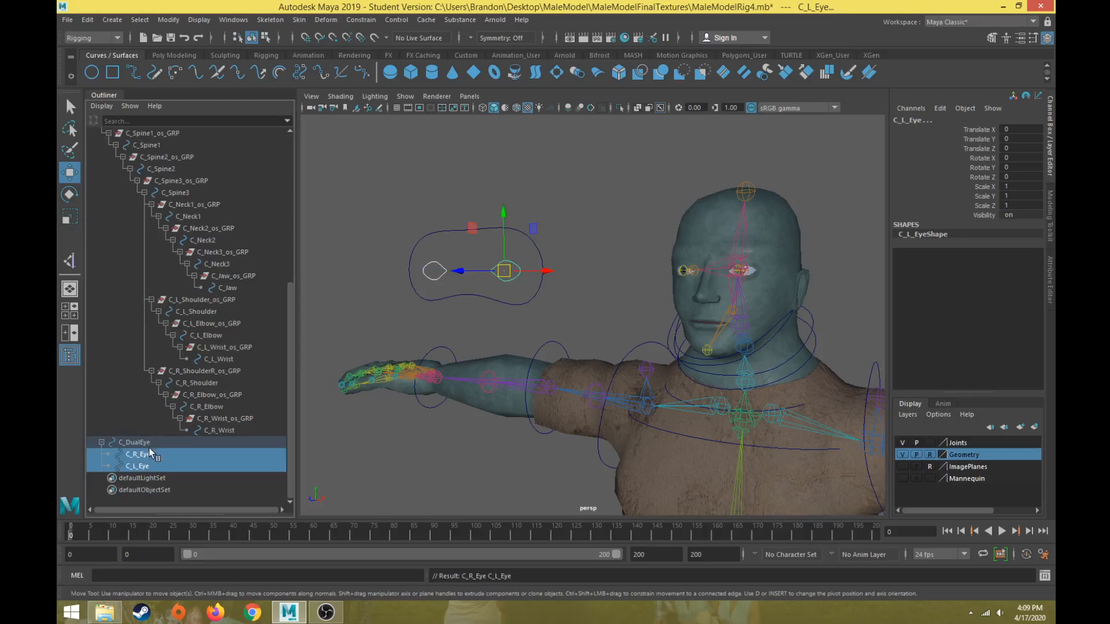
Step: Hide the Joints layer and test-move C_R_Eye and C_L_Eye one at a time, undoing each move
left_click(152, 454)
left_click_drag(437, 272, 473, 275)
key("ctrl+z")
left_click(902, 442)
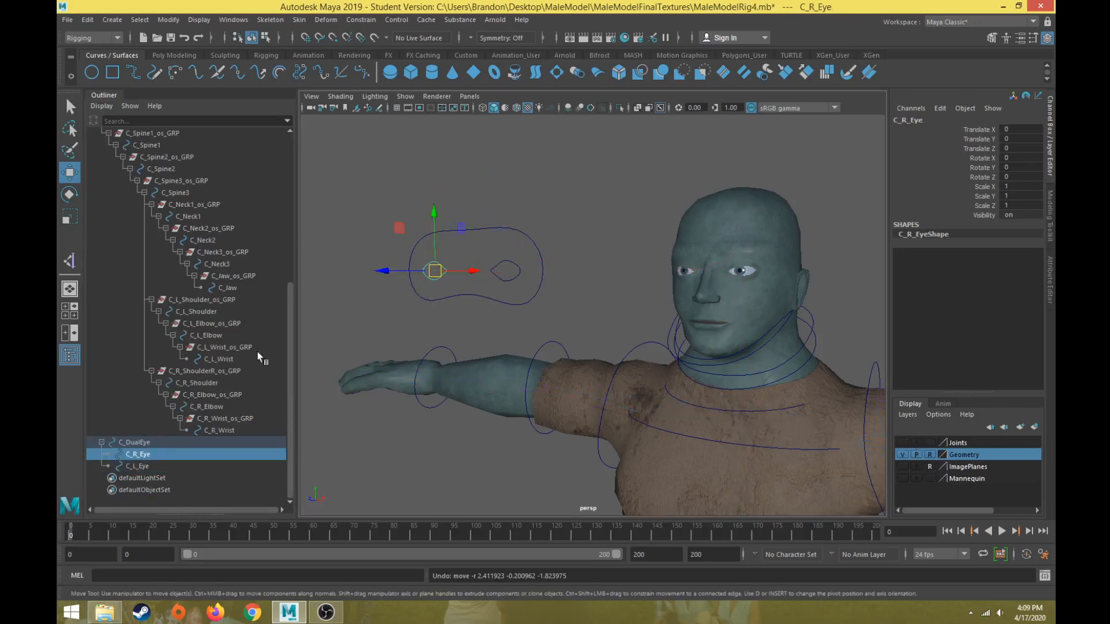
left_click(138, 466)
left_click_drag(504, 273, 599, 279)
key("ctrl+z")
Step: Test moving both eyes together with the parent curve C_DualEye and undo the move
left_click(149, 442)
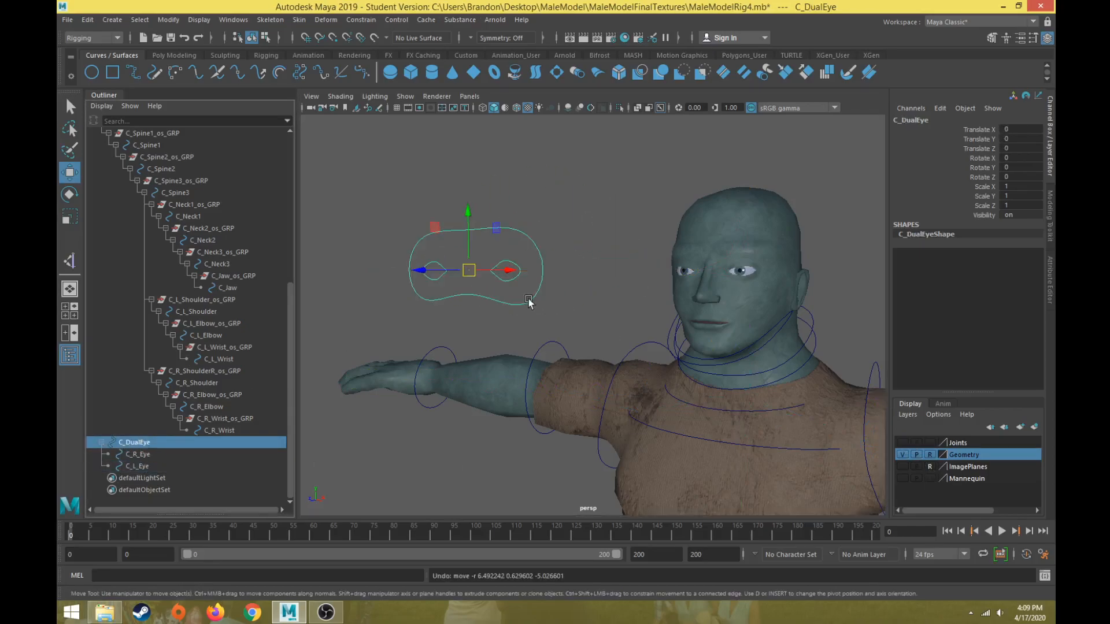
left_click_drag(468, 270, 548, 249)
key("ctrl+z")
scroll(547, 312, "down", 5)
left_click_drag(547, 317, 565, 357, "alt")
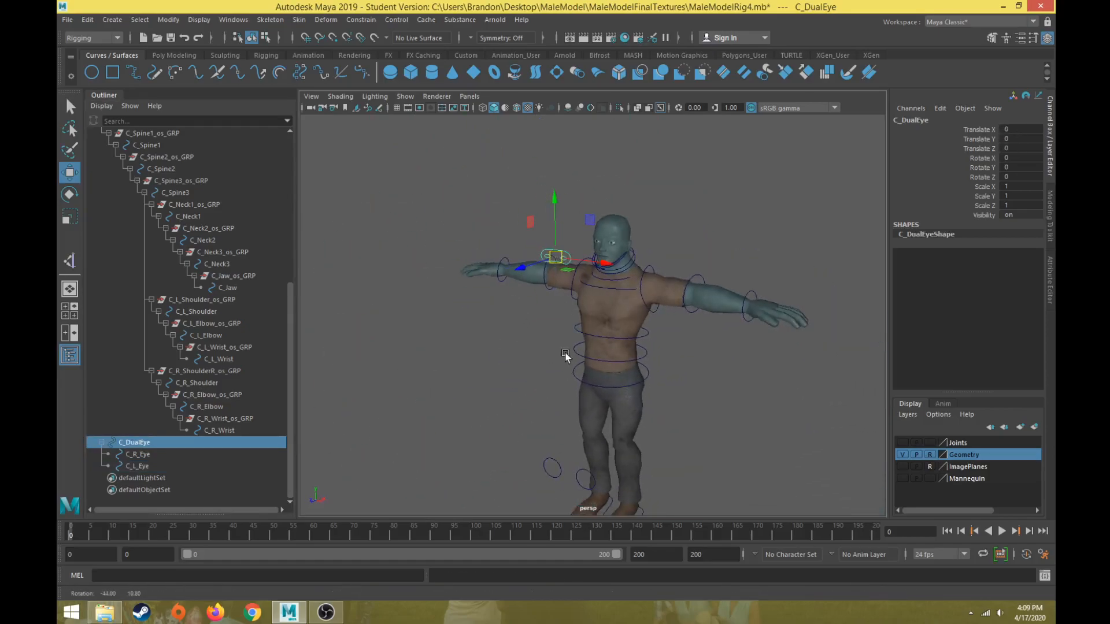
Step: Test rotating the C_Jaw control and undo the rotation
scroll(632, 306, "up", 6)
middle_click_drag(632, 306, 612, 439, "alt")
left_click_drag(612, 439, 579, 410, "alt")
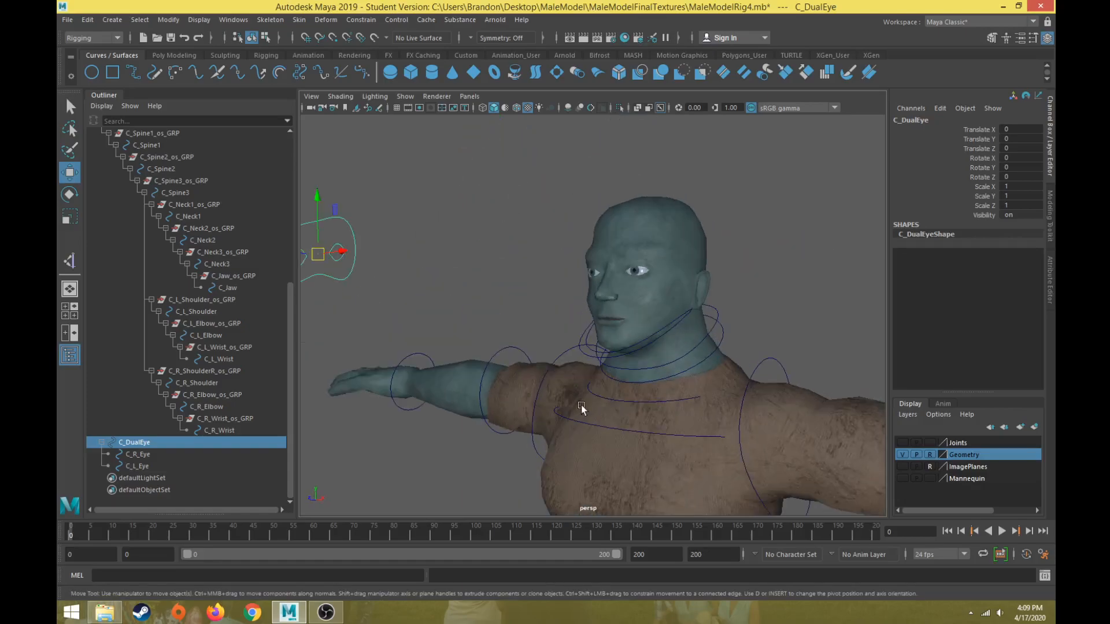
left_click(611, 348)
key("e")
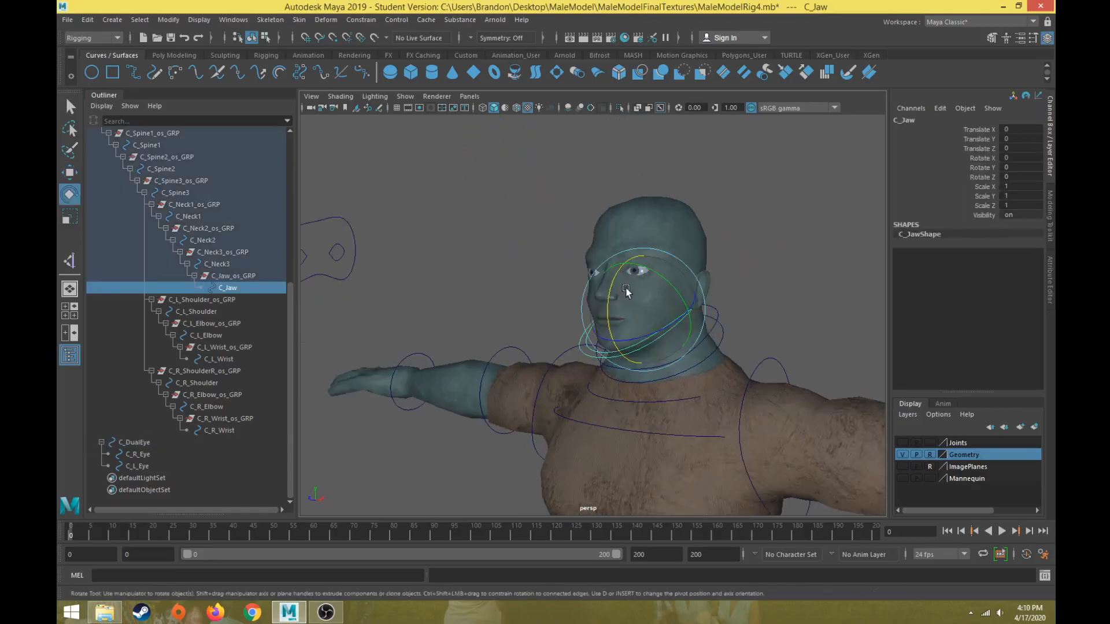
left_click_drag(614, 291, 626, 271)
key("ctrl+z")
Step: Test the left eye again by moving the C_L_Eye curve within the mask and undo the move
left_click_drag(386, 207, 341, 226)
left_click(363, 235)
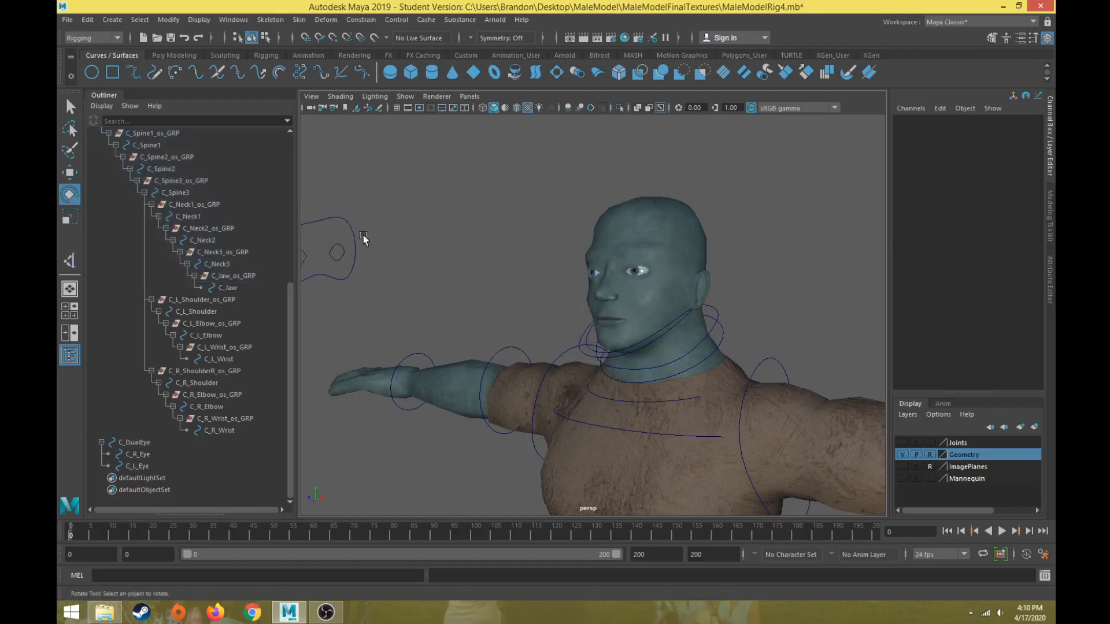
left_click(338, 253)
key("ctrl+z")
key("w")
left_click_drag(341, 255, 423, 254)
key("ctrl+z")
middle_click_drag(412, 268, 475, 250, "alt")
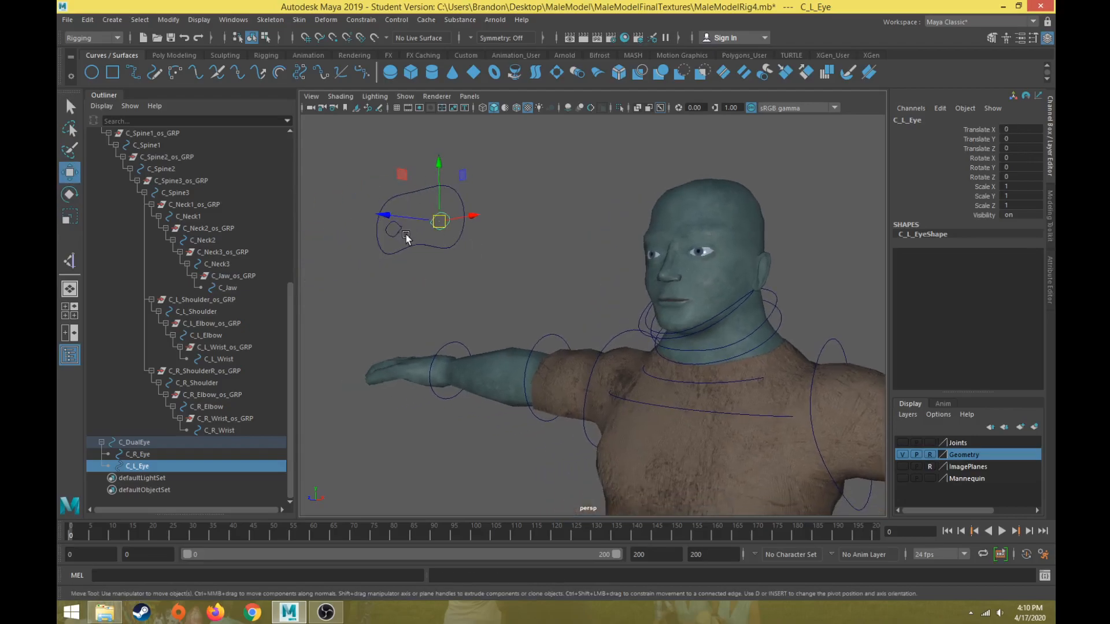
Step: Test-move C_R_Eye and its parent C_DualEye once more, undoing each move
left_click(394, 230)
left_click_drag(393, 230, 383, 185)
key("ctrl+z")
key("Up")
key("ctrl+z")
Step: Examine the whole character with all its control curves from head to feet and clear the selection
scroll(549, 384, "down", 4)
scroll(583, 414, "up", 3)
left_click_drag(586, 410, 617, 396, "alt")
scroll(675, 429, "down", 3)
middle_click_drag(726, 448, 639, 319, "alt")
scroll(631, 358, "down", 3)
middle_click_drag(624, 370, 612, 369, "alt")
mouse_move(612, 370)
left_mouse_down("alt")
mouse_move(631, 366)
mouse_move(612, 382)
left_mouse_up("alt")
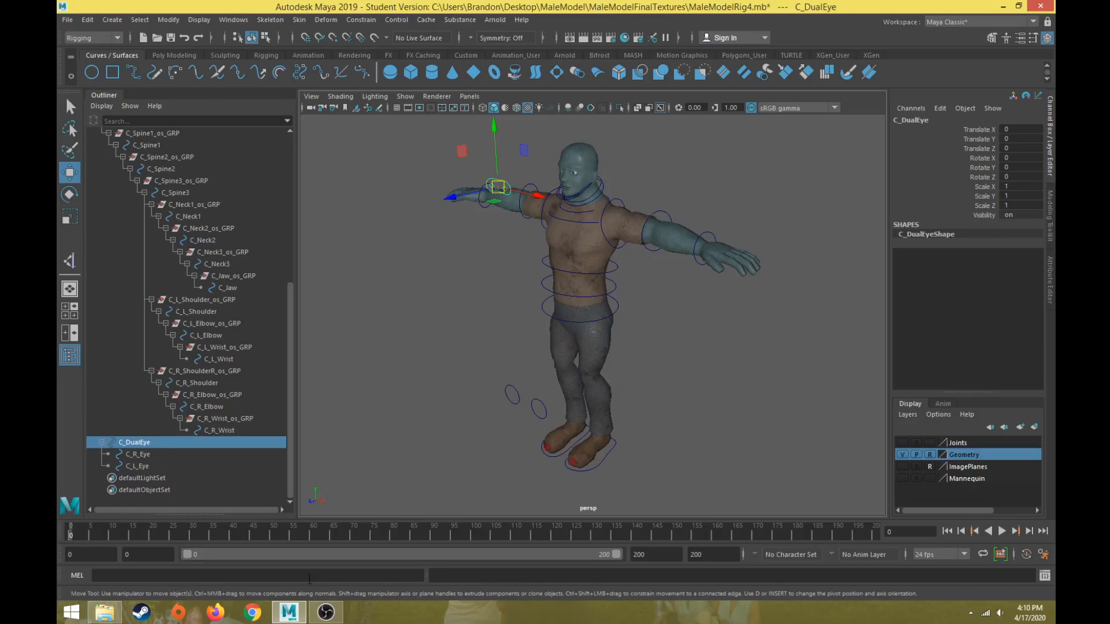
left_click(751, 354)
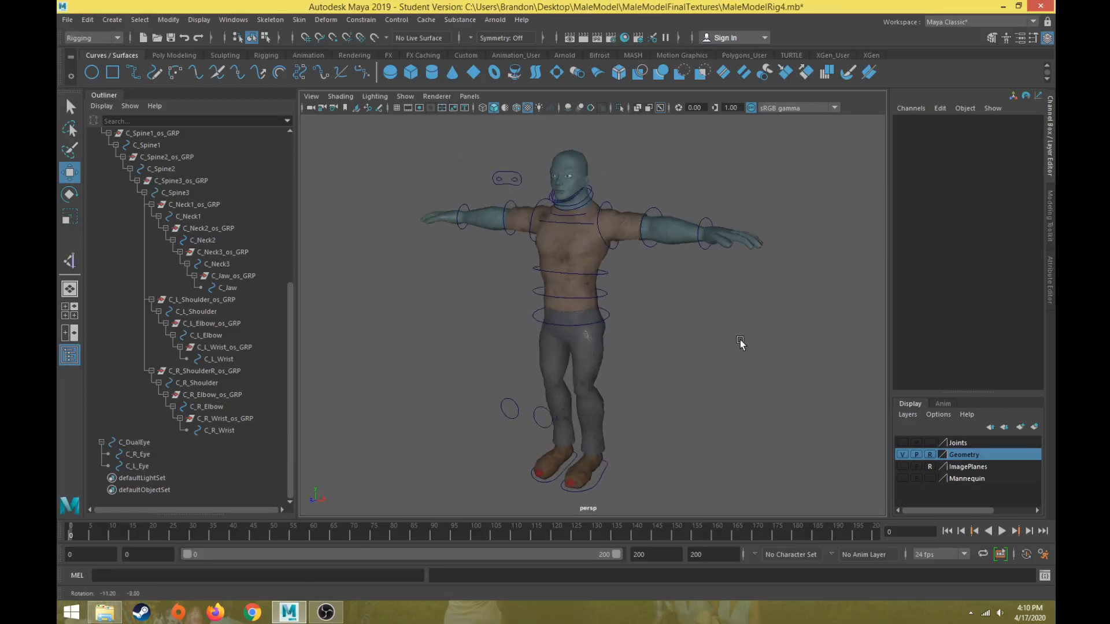